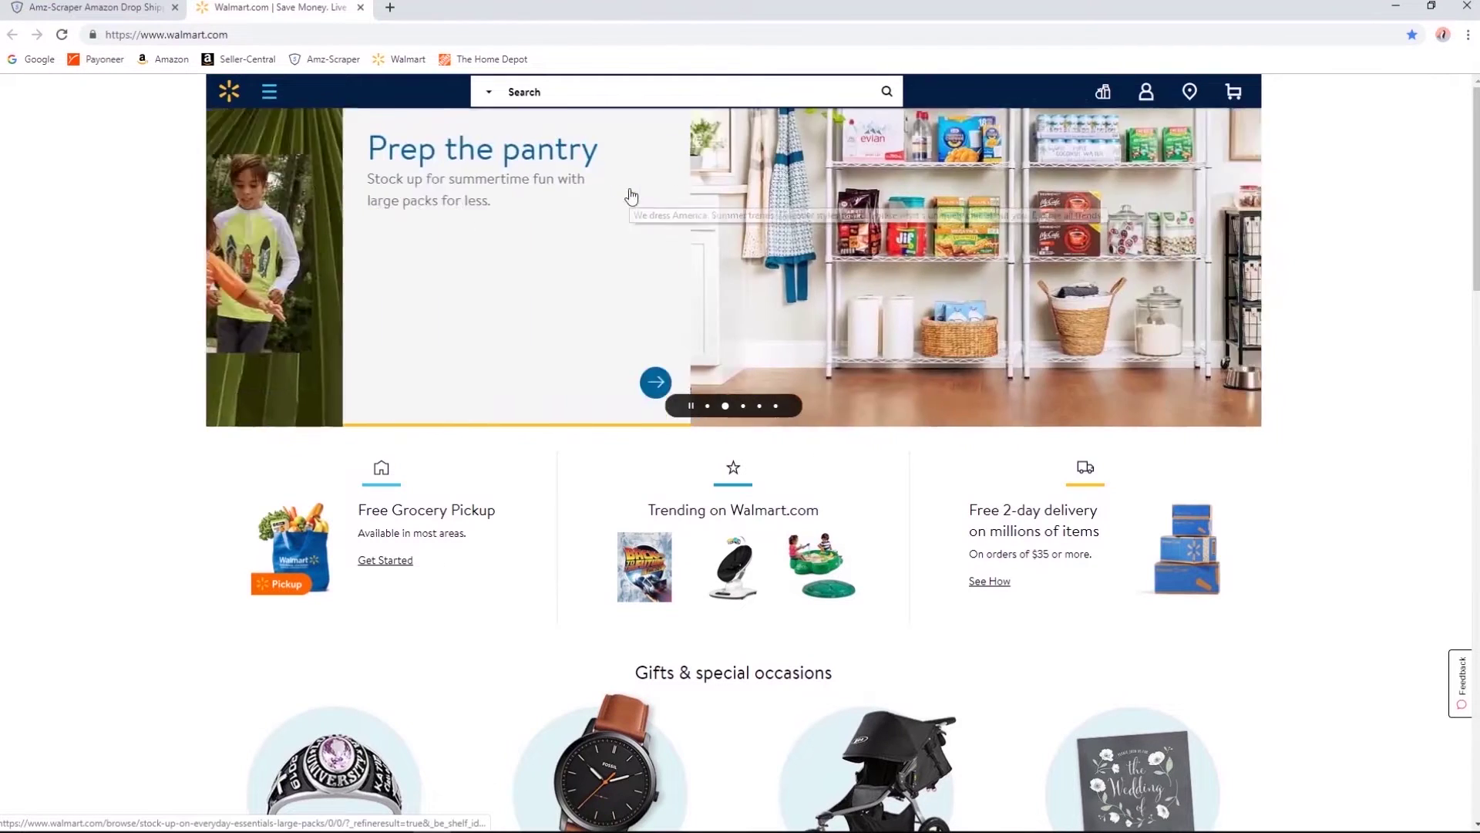
Search Walmart for 'wine fridge' and open the RCA 4 Bottle Wine Fridge listing.
click(635, 93)
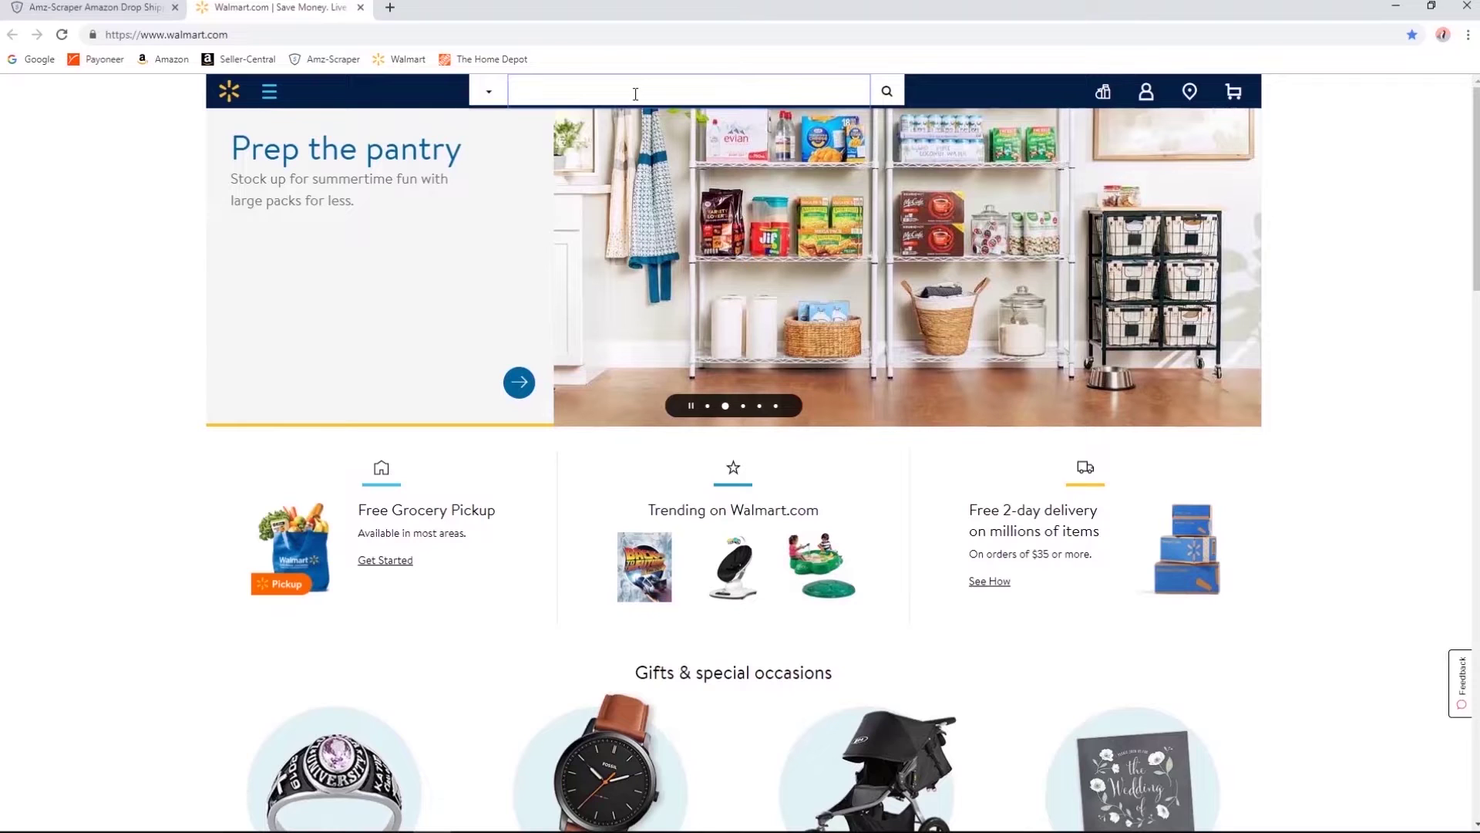
text(wine fridge)
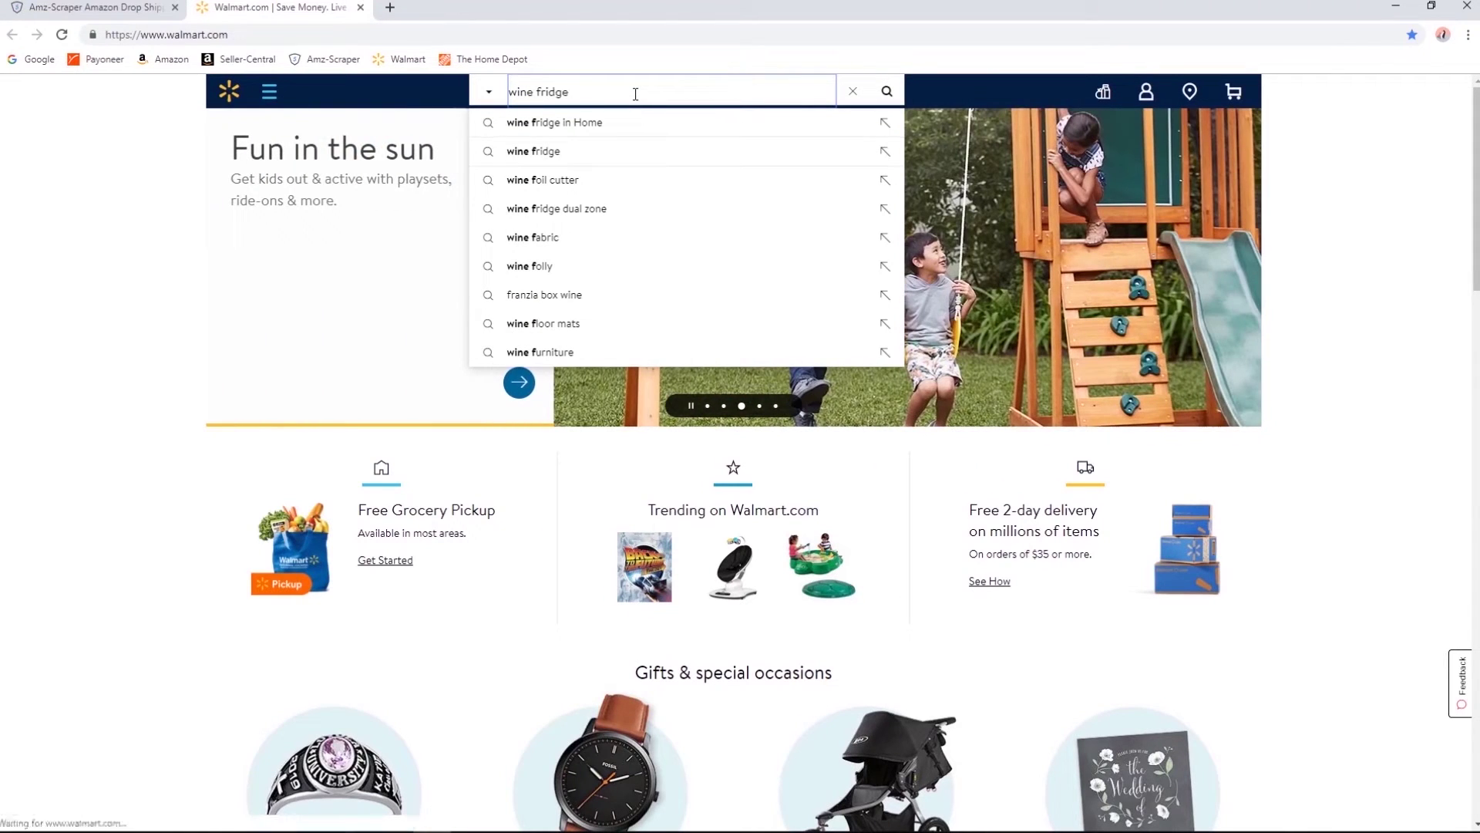
scroll(566, 368, down, 3)
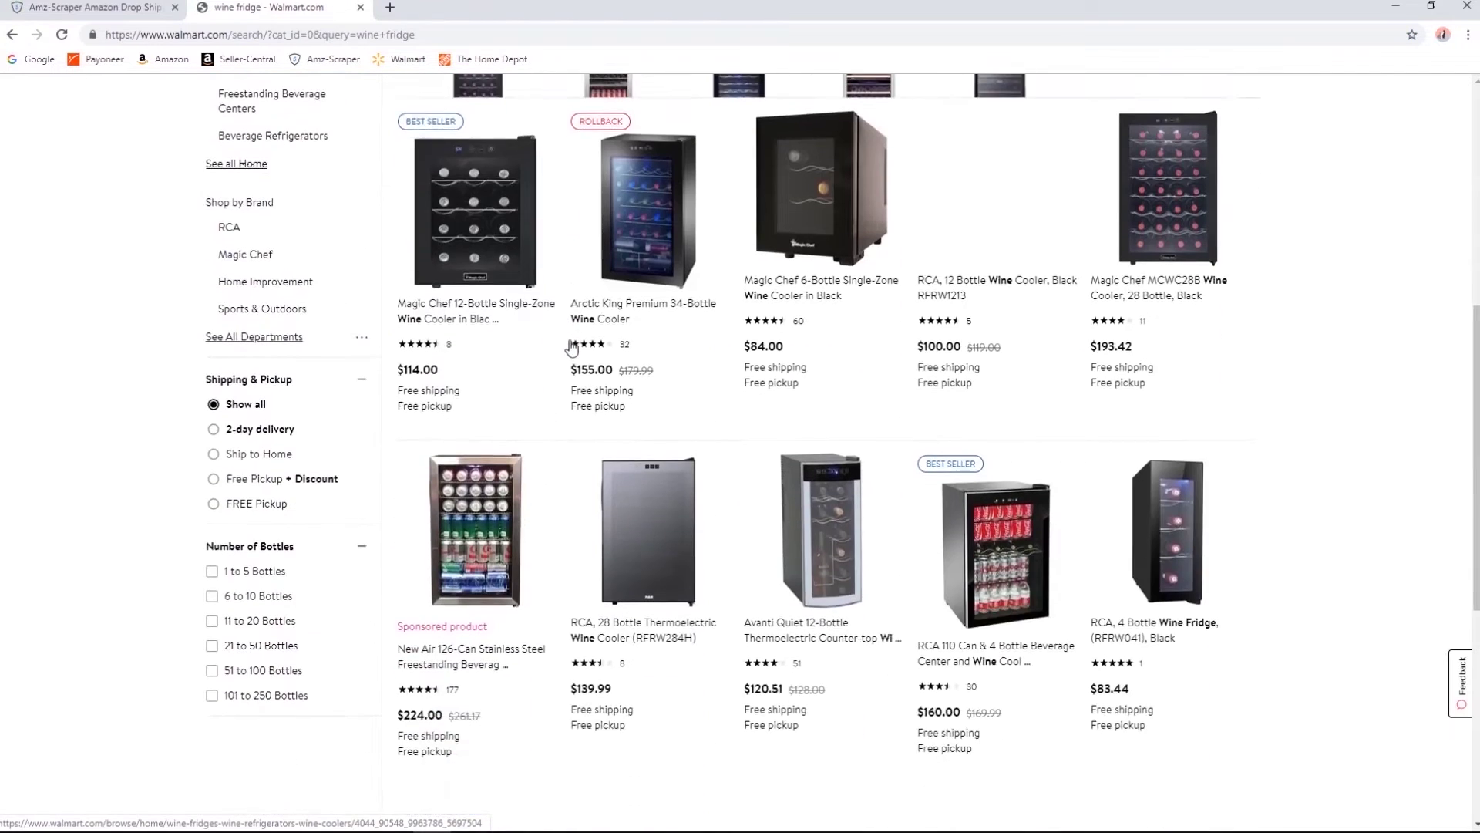
click(673, 402)
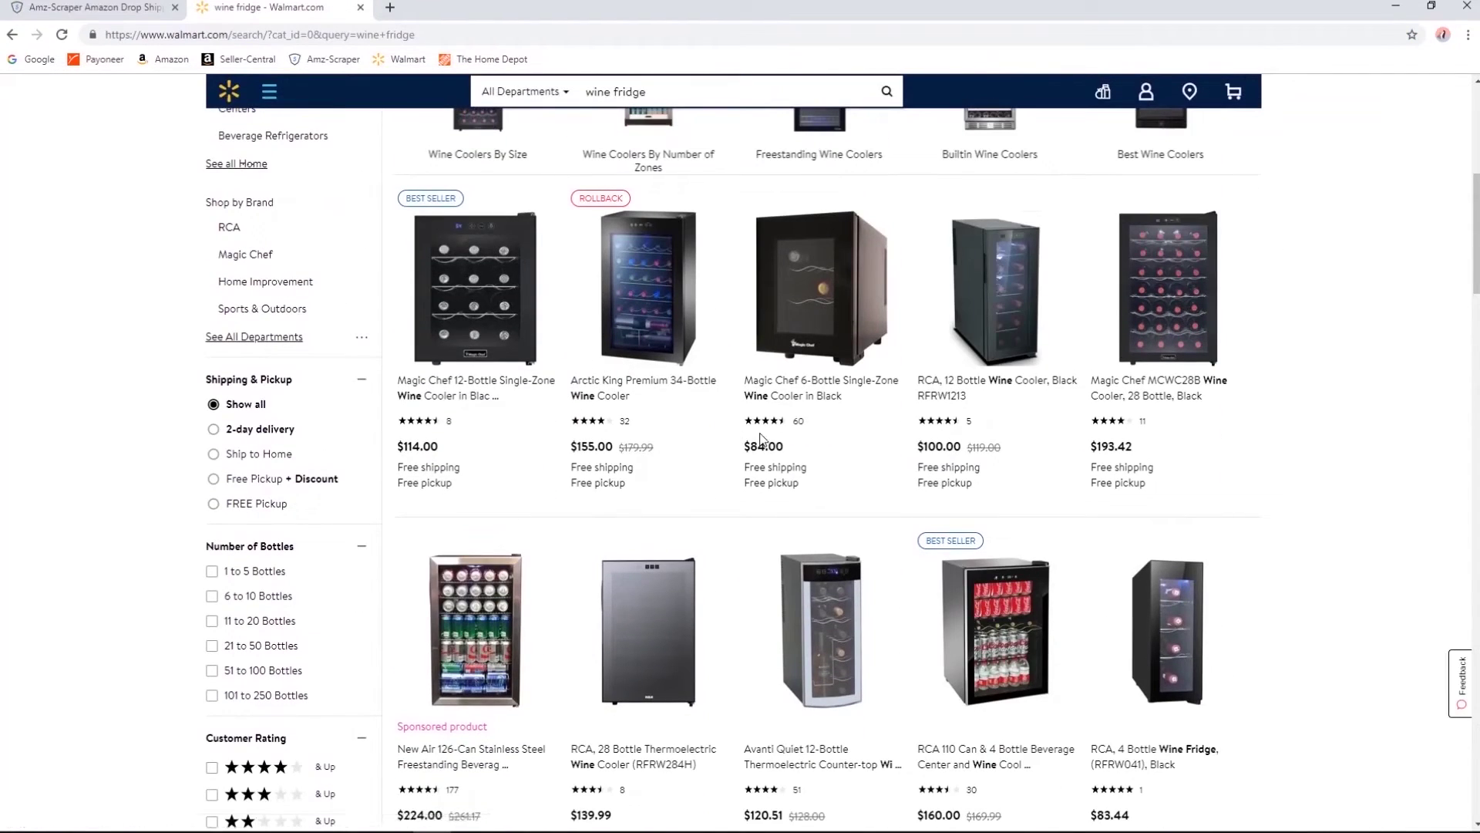
Select the RCA fridge's product page address and bring up its copy option.
click(1185, 594)
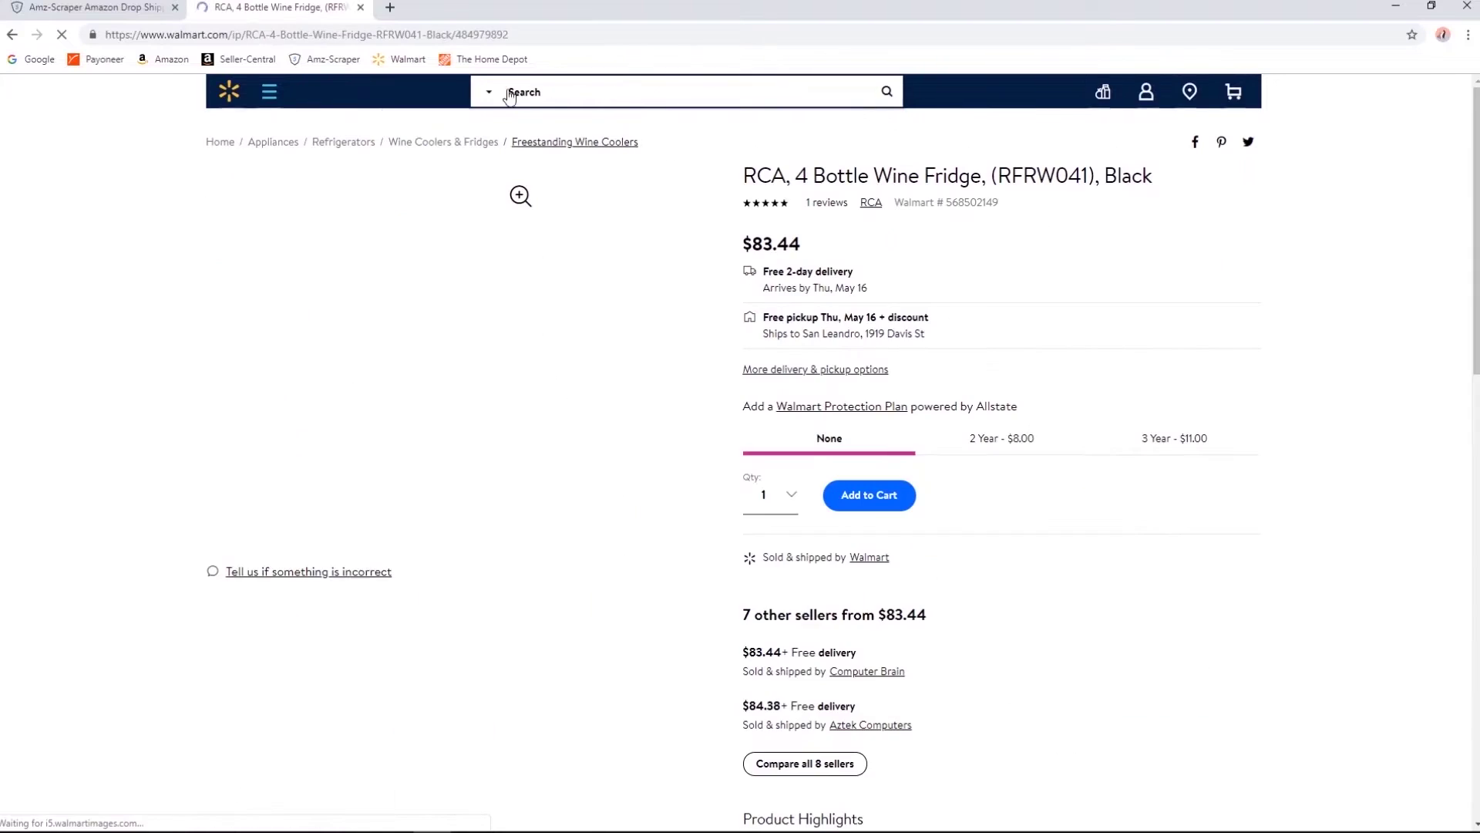
click(523, 36)
right_click(460, 35)
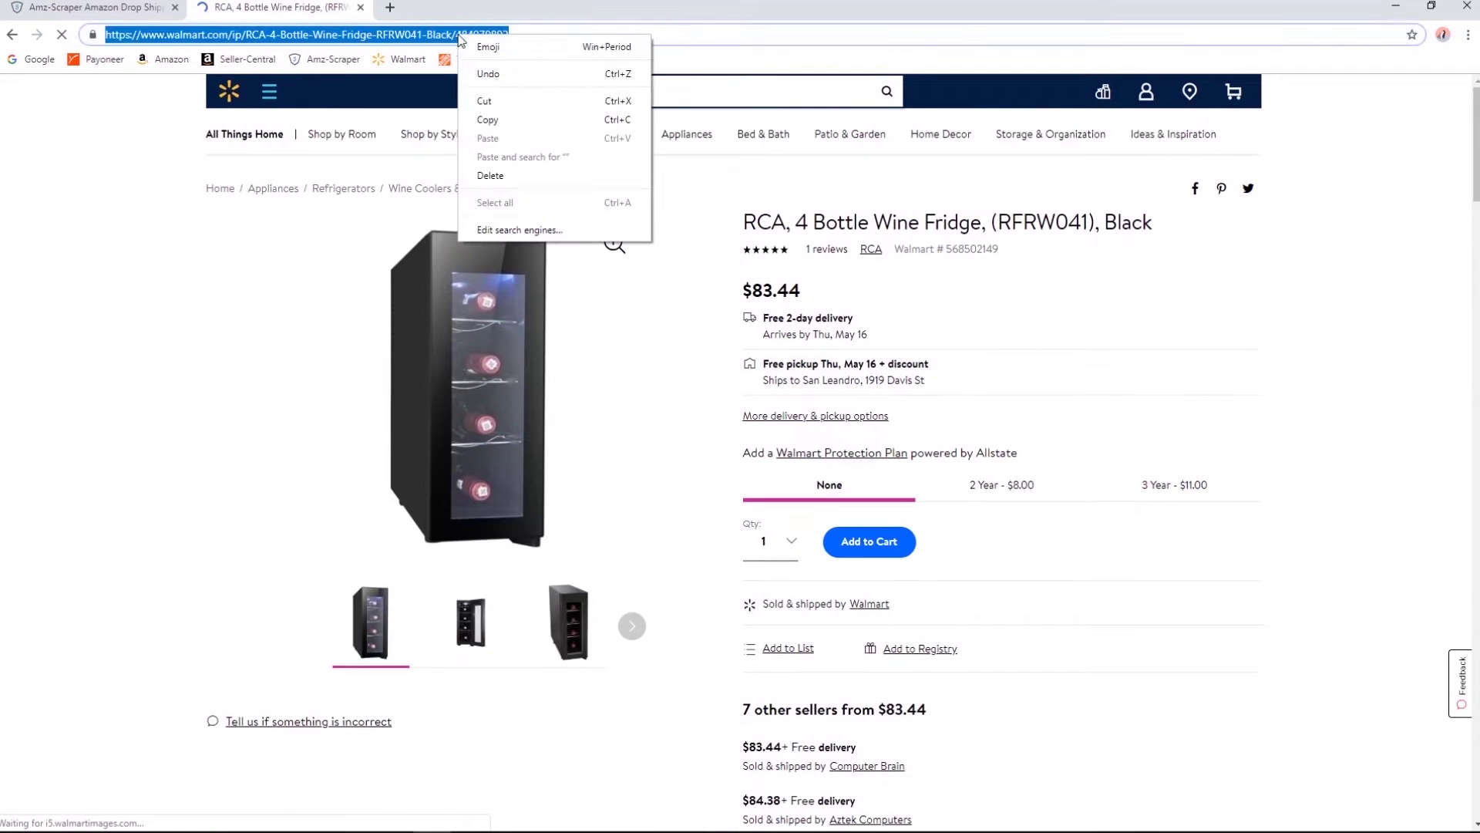
Copy the Walmart link and paste it into AMZ-Scraper's Source URL field.
click(502, 118)
click(100, 8)
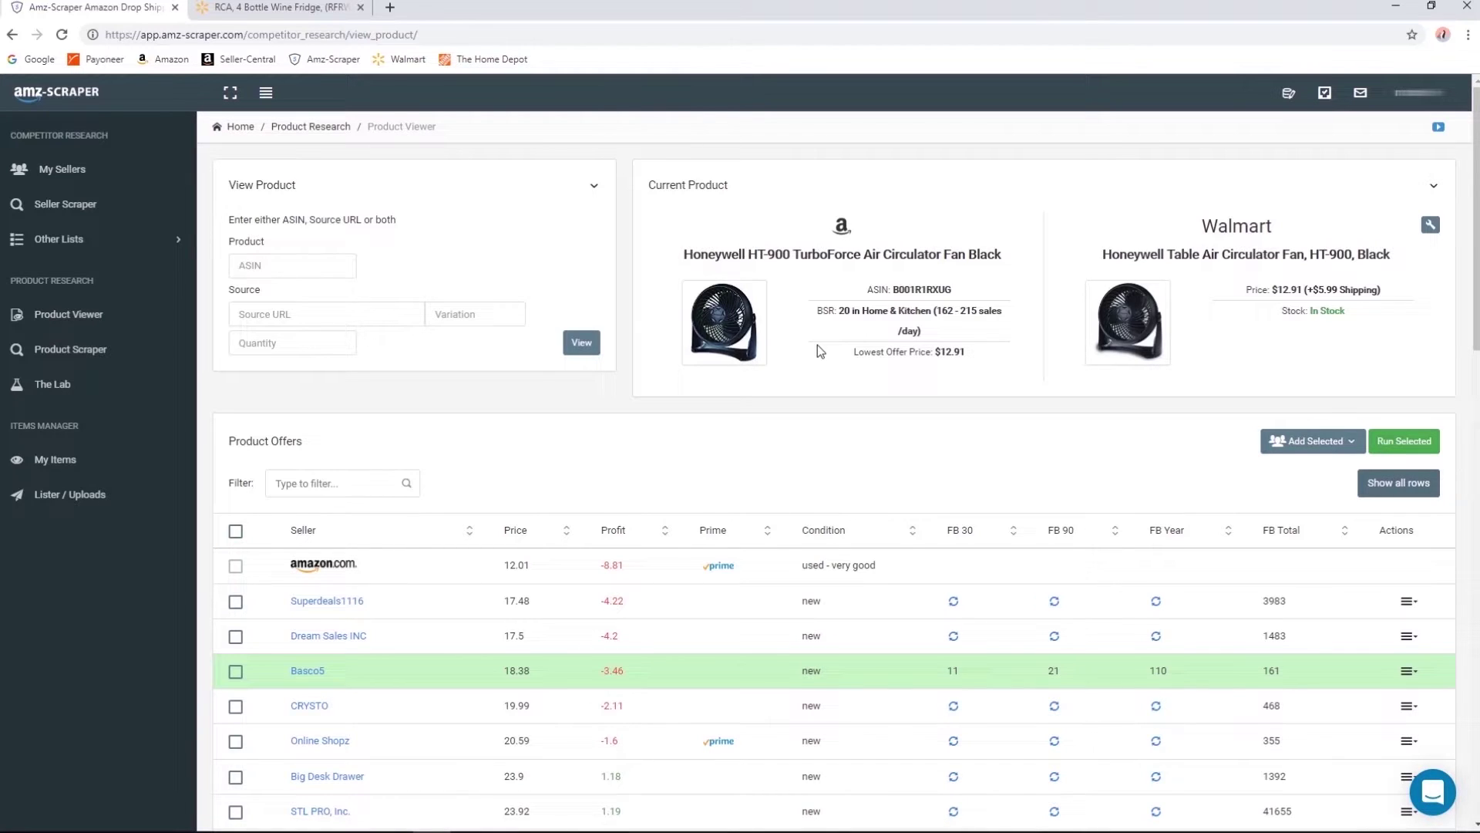
right_click(303, 316)
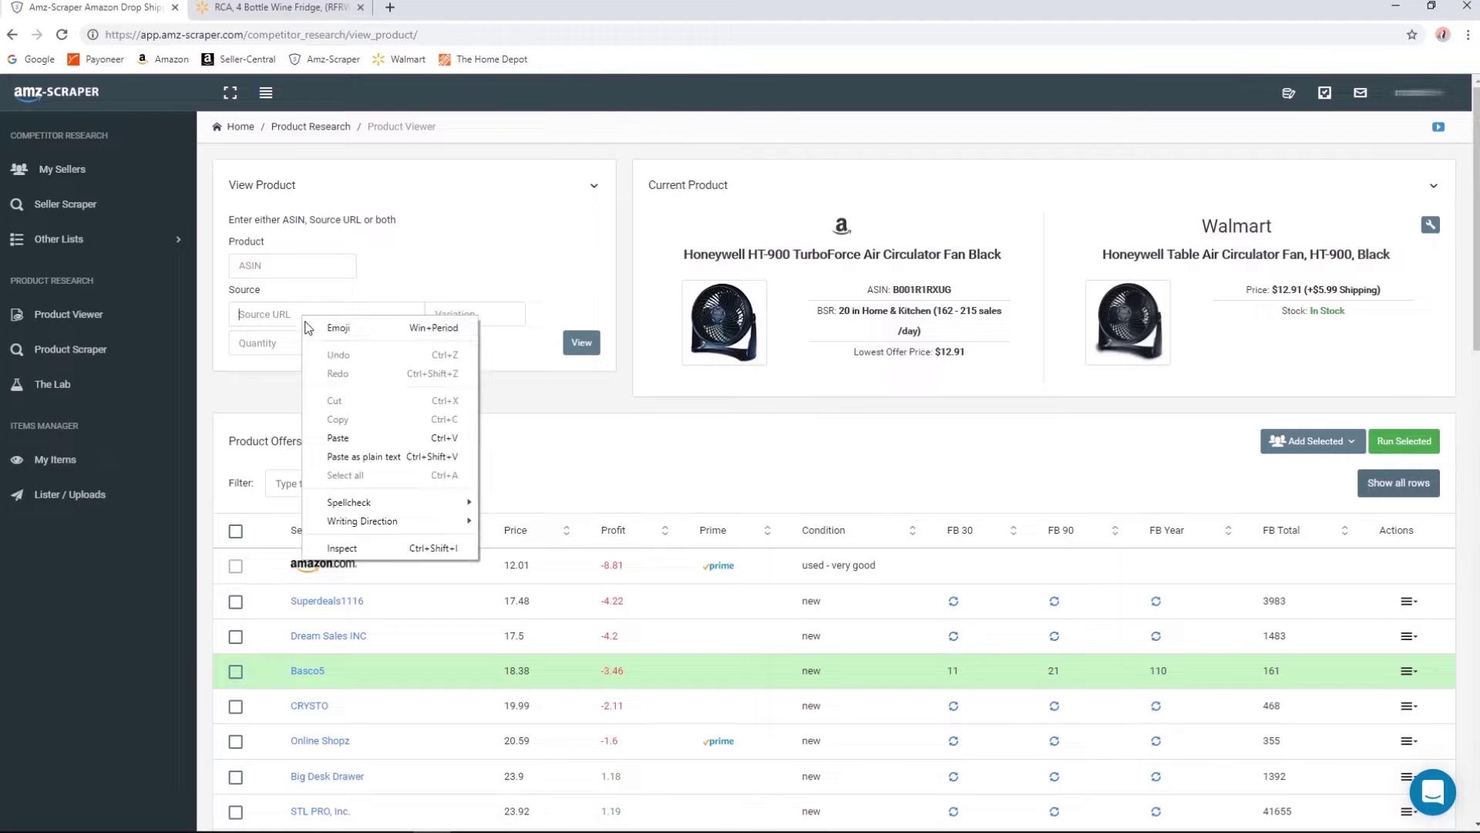
click(338, 437)
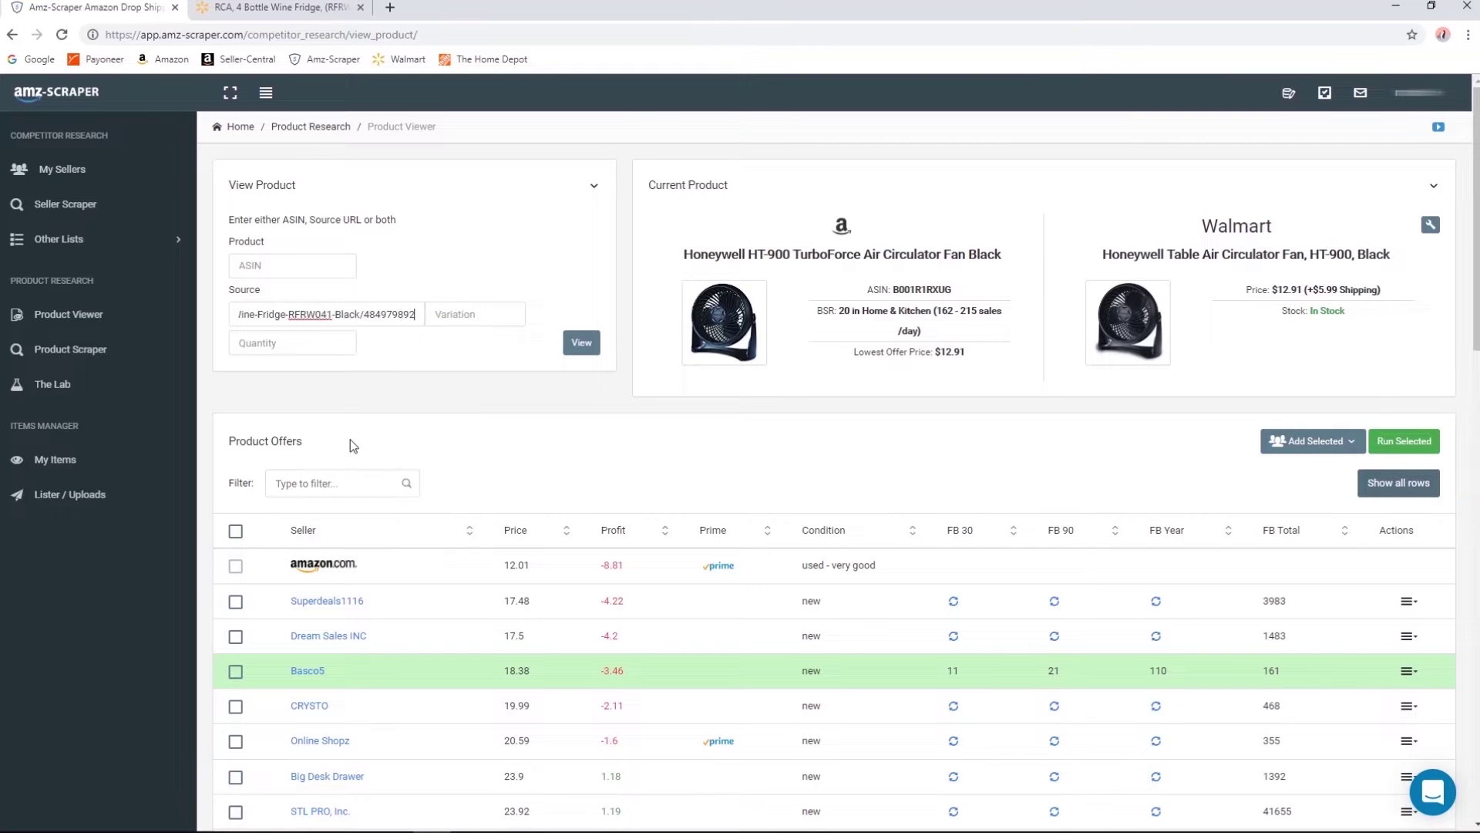
Look up the product and open the matching Amazon listing (ASIN B07DHDFRX3) in a new tab.
click(600, 345)
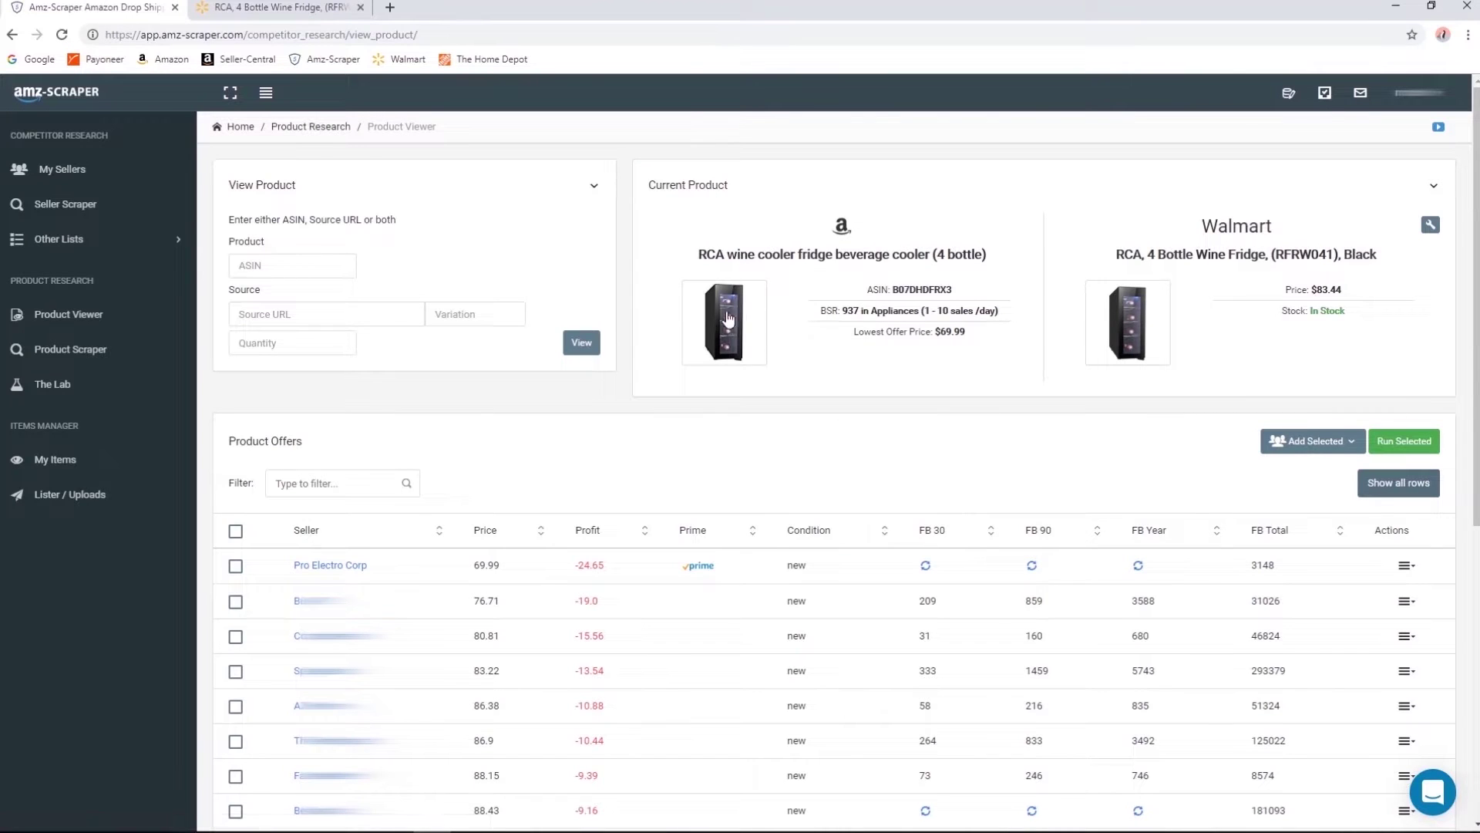
click(751, 317)
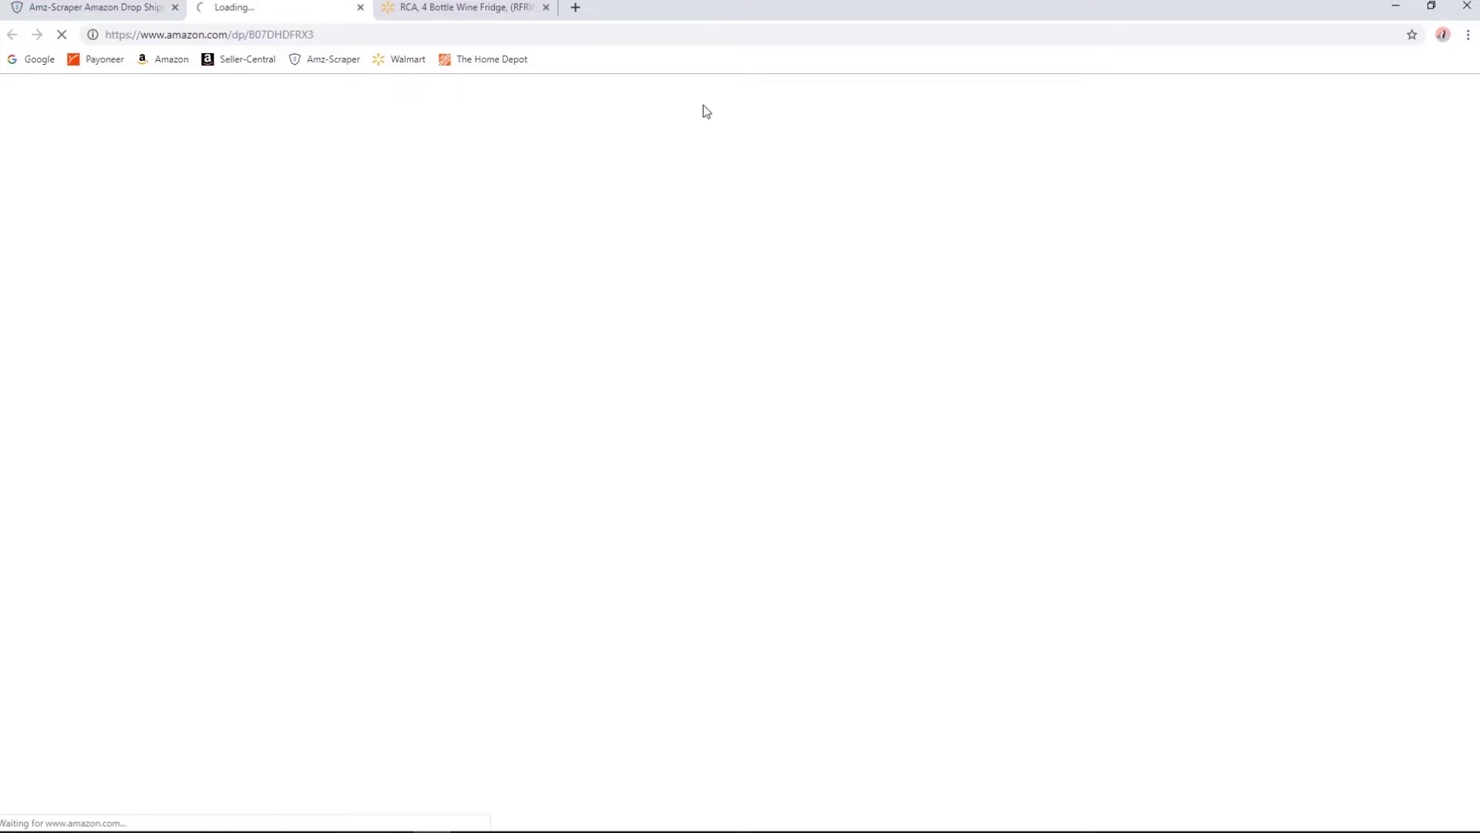
Compare the Walmart fridge page against the Amazon wine cooler listing.
click(496, 15)
click(336, 8)
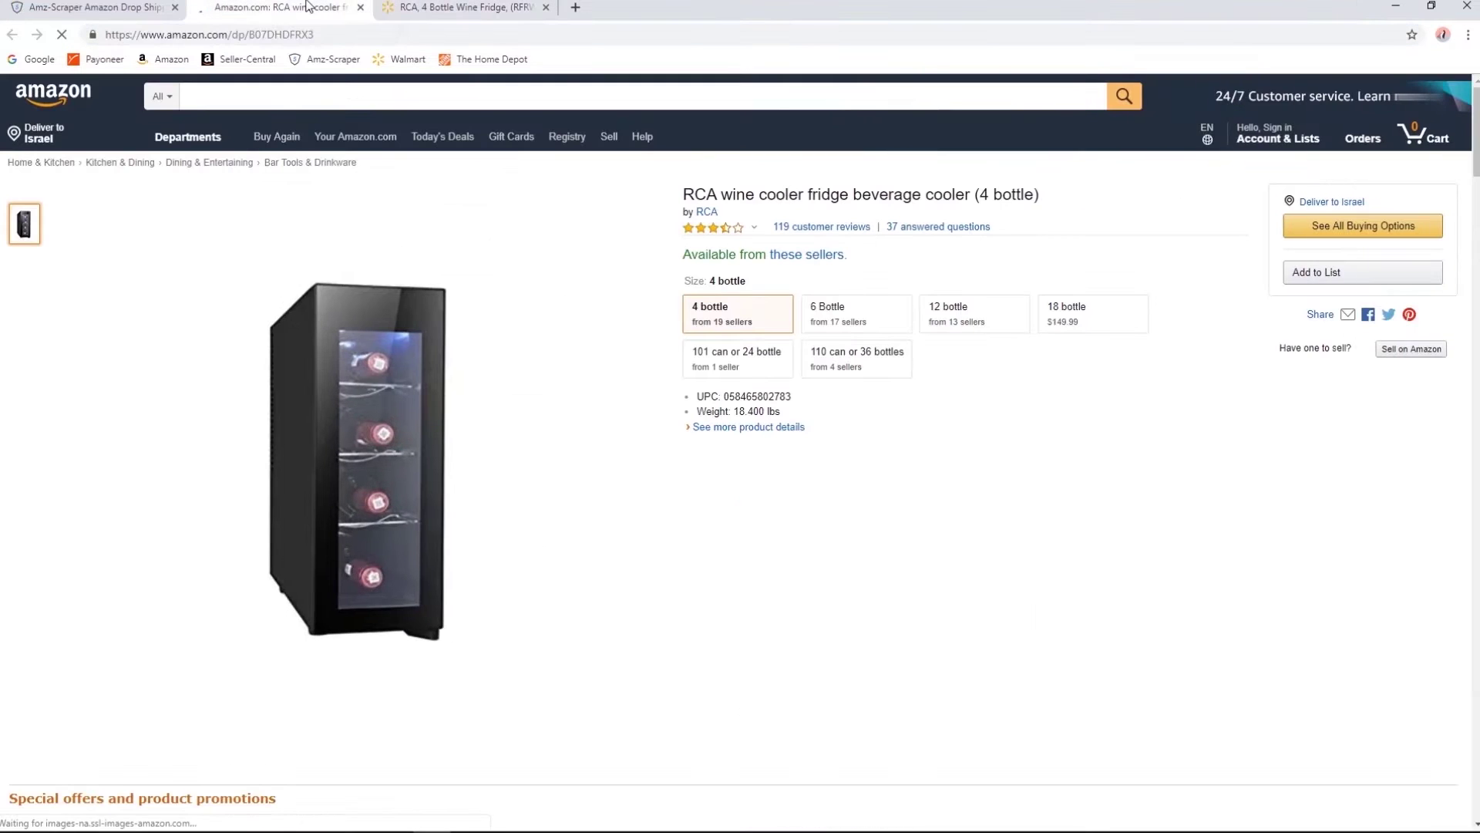
click(420, 10)
click(308, 7)
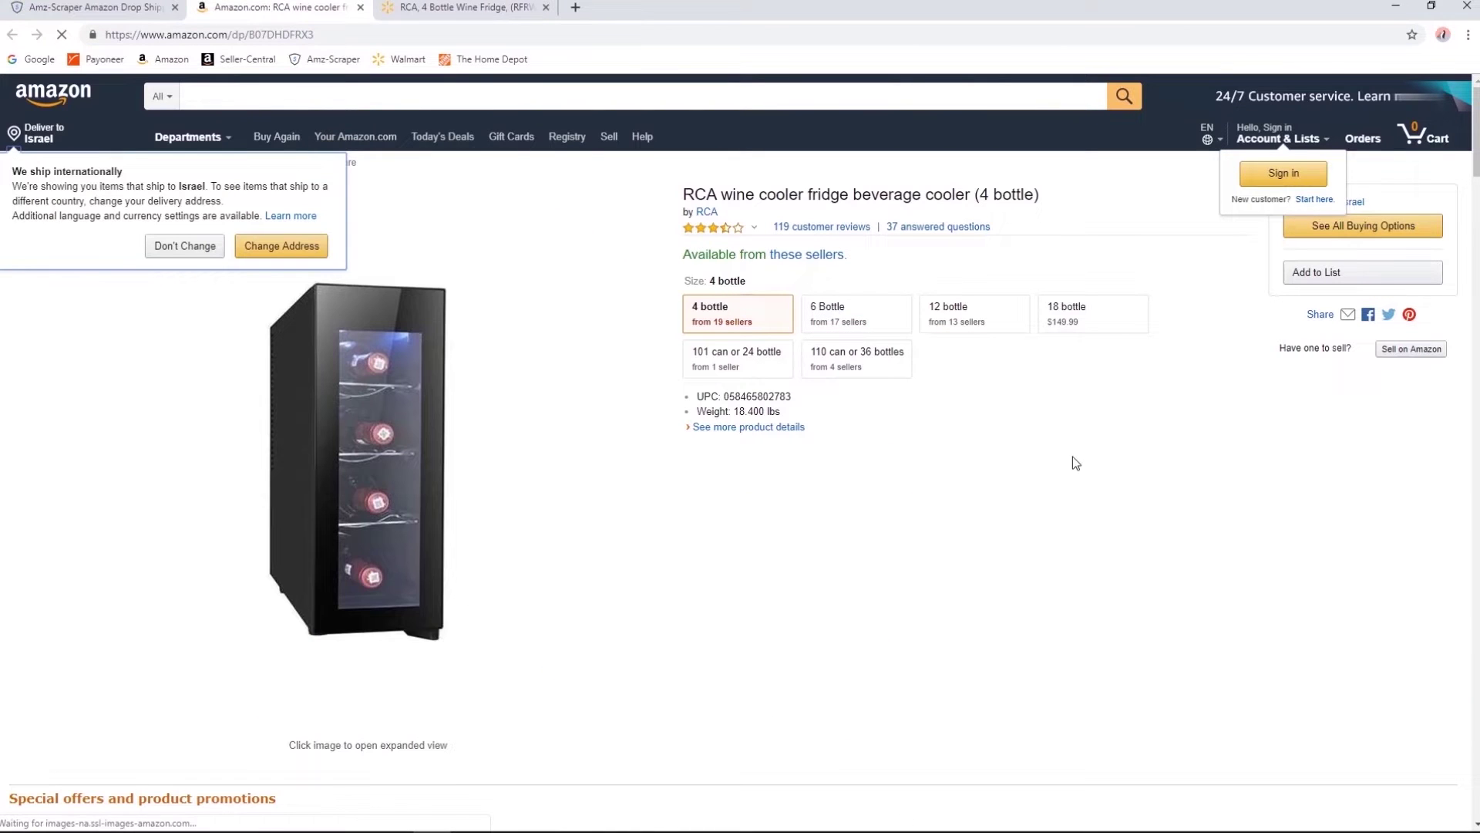
Set the Amazon delivery location to US zip code 47001.
click(266, 245)
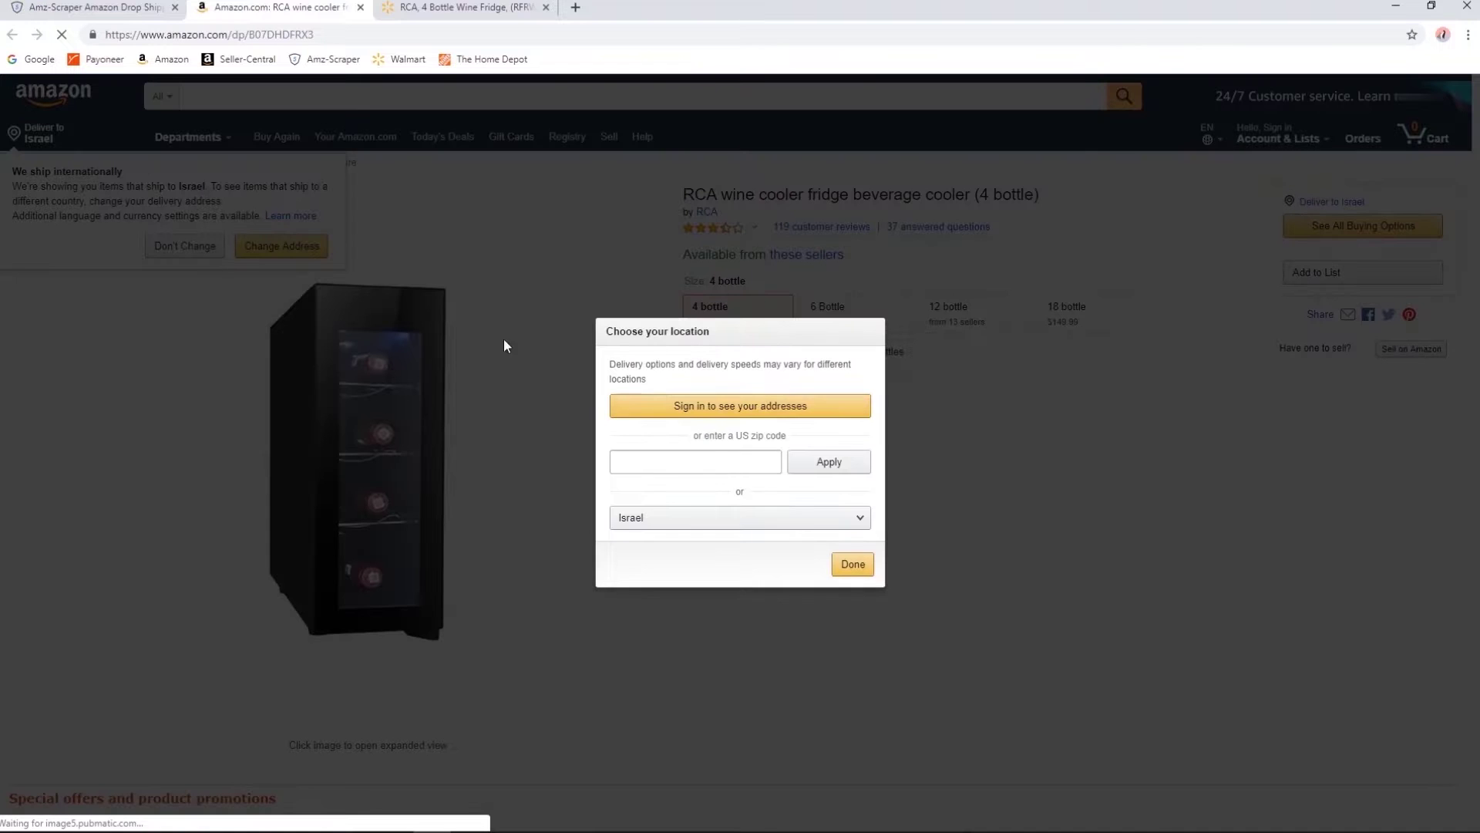
click(723, 465)
text(2)
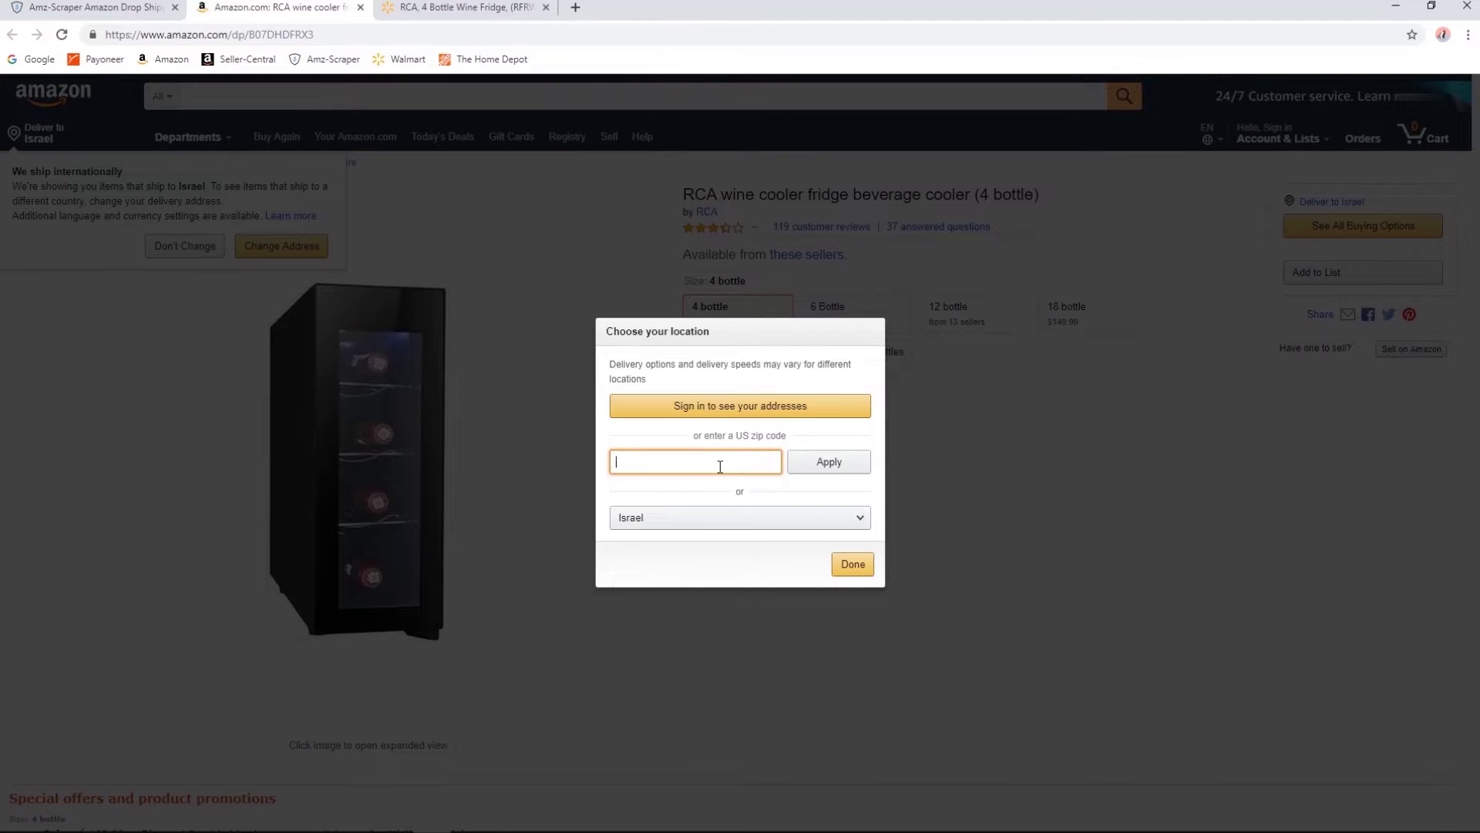
text(47001)
click(830, 466)
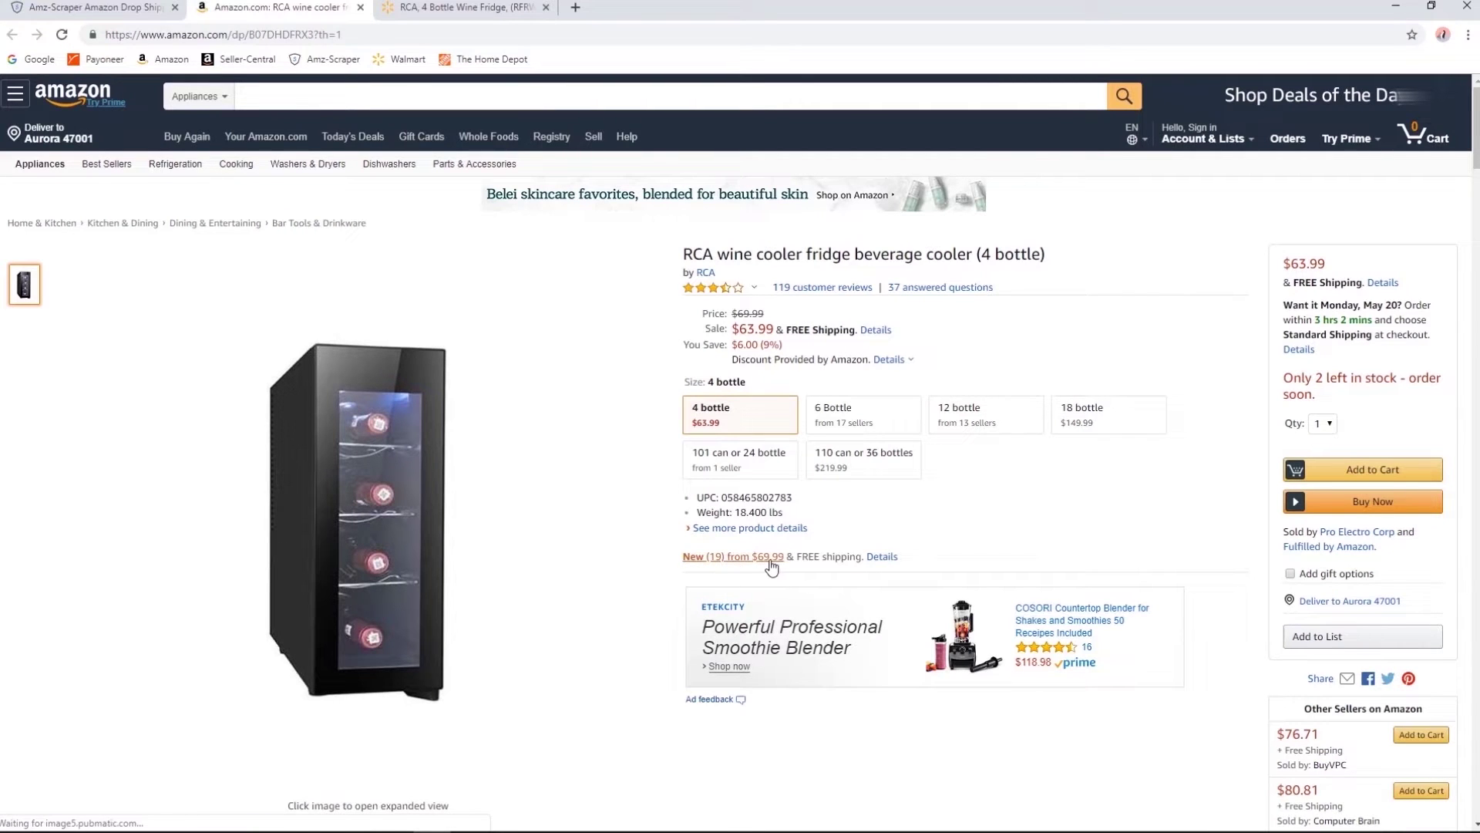
key(ctrl+Page_Up)
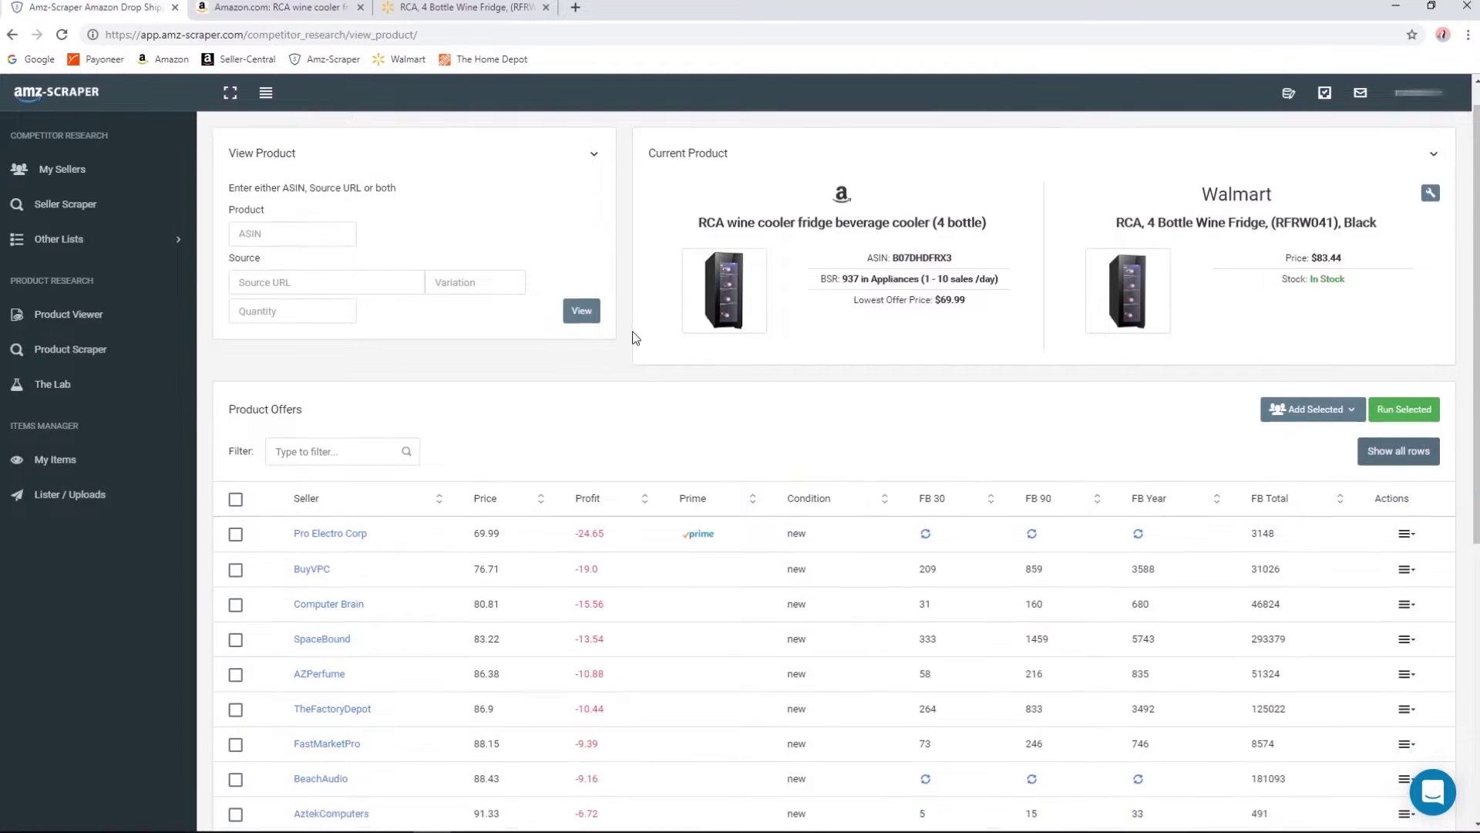
Review total sales for Rover Mall (37244), XL Body (110) and Neobits_ (380).
scroll(639, 343, down, 3)
scroll(618, 390, down, 4)
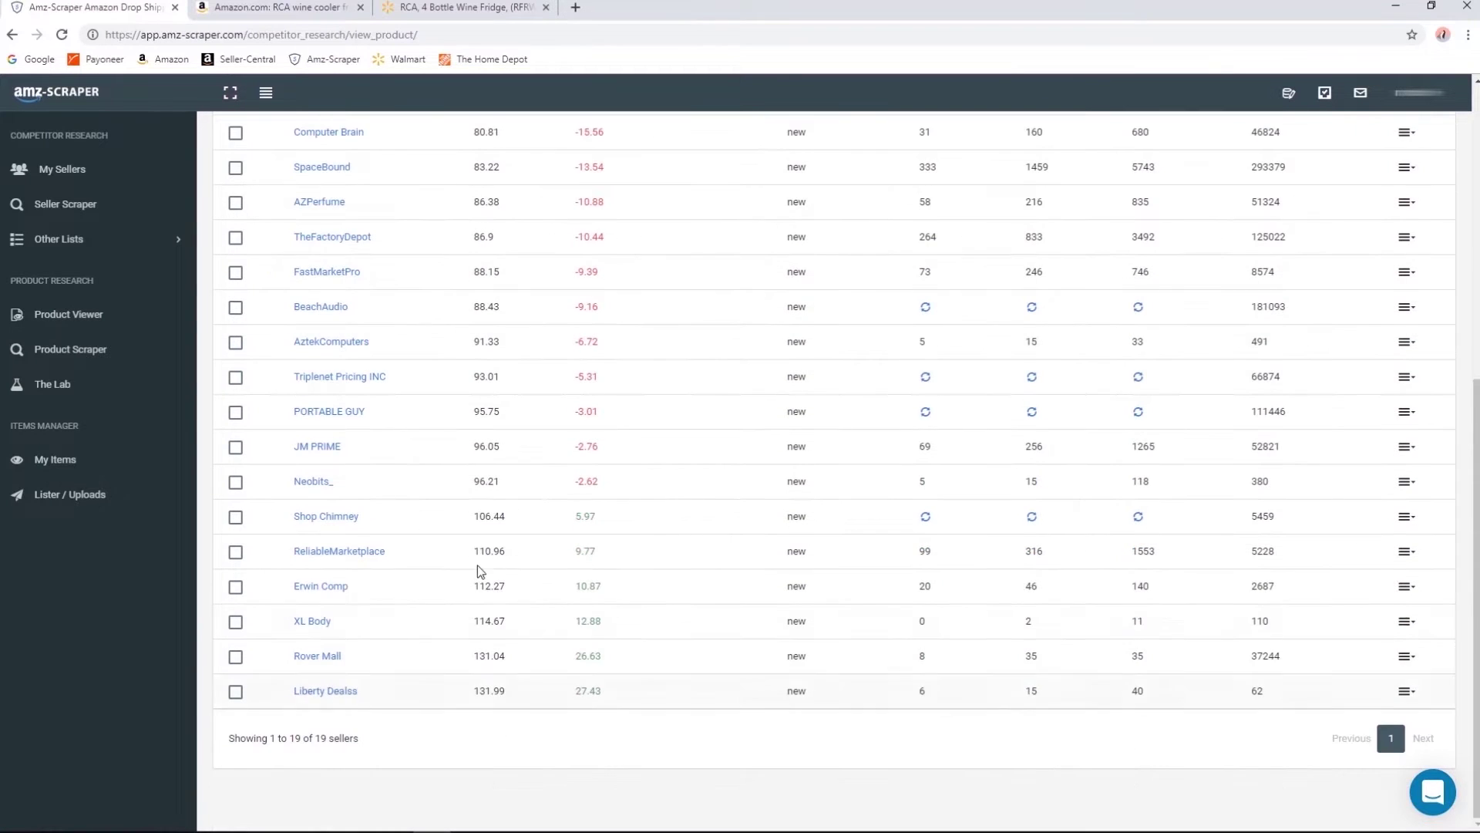
scroll(482, 308, up, 3)
scroll(684, 404, down, 2)
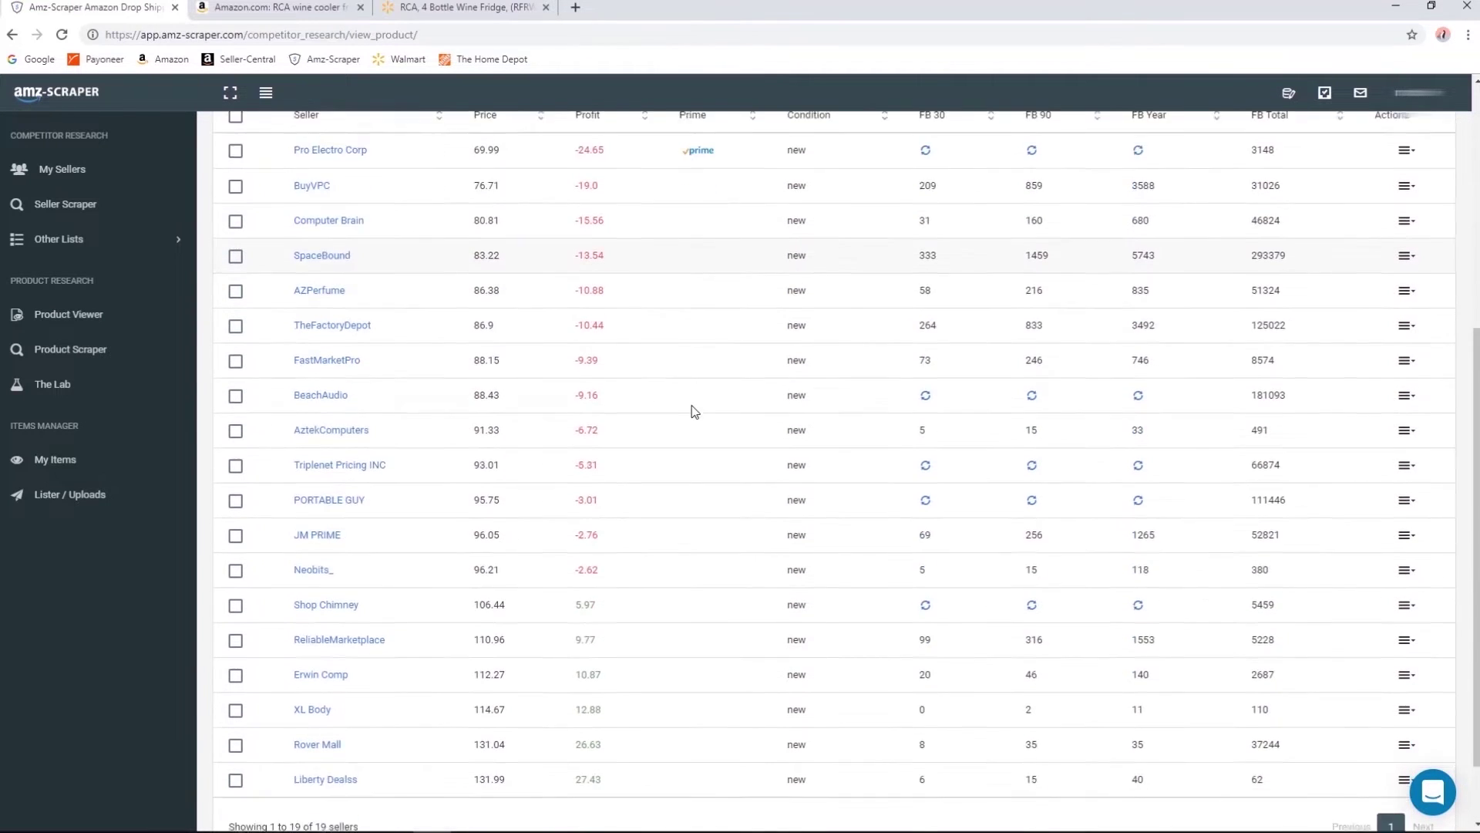
scroll(694, 411, down, 1)
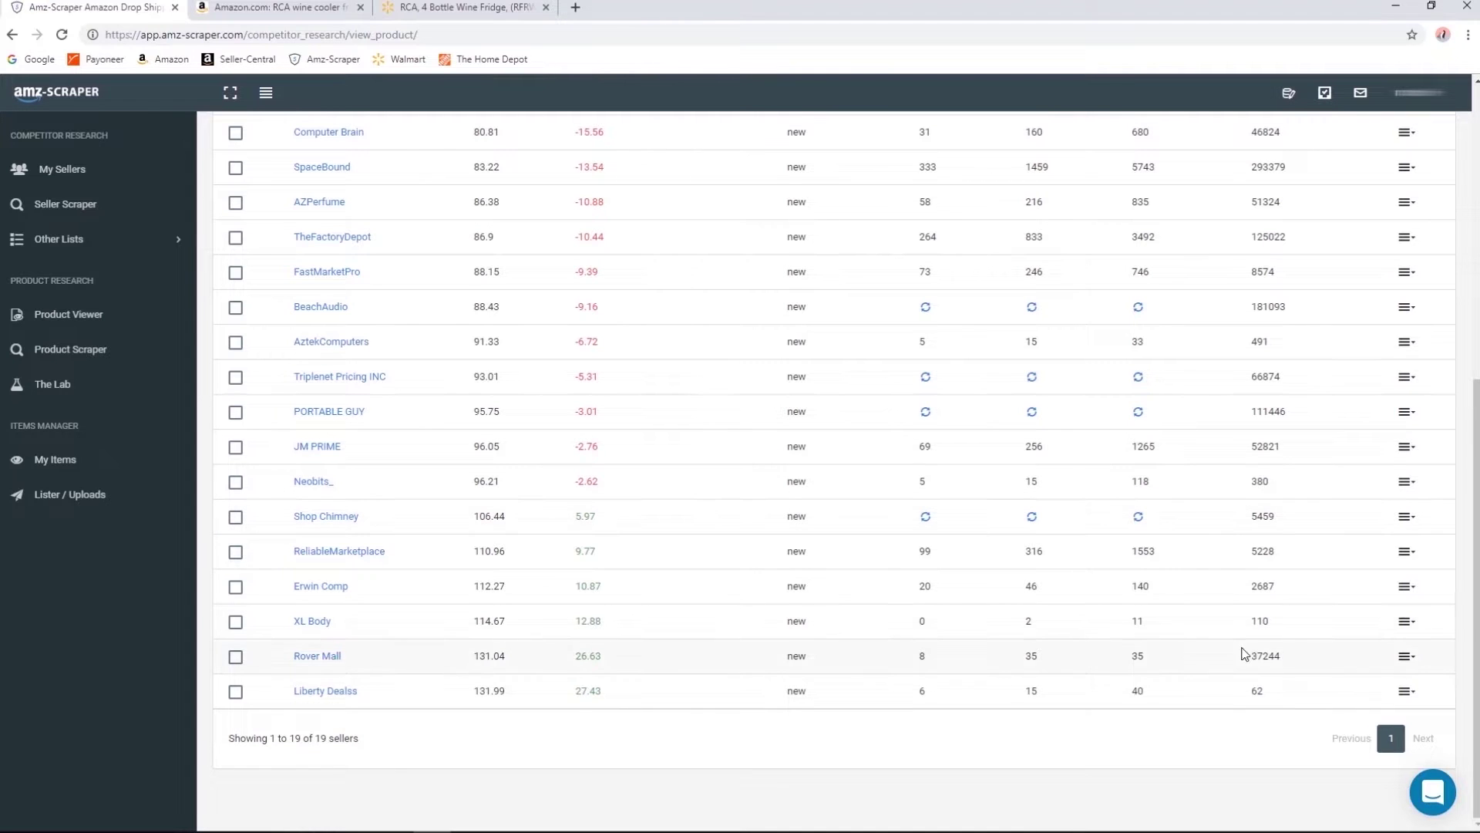
double_click(1272, 656)
double_click(1260, 621)
double_click(1262, 481)
drag(1283, 479, 915, 484)
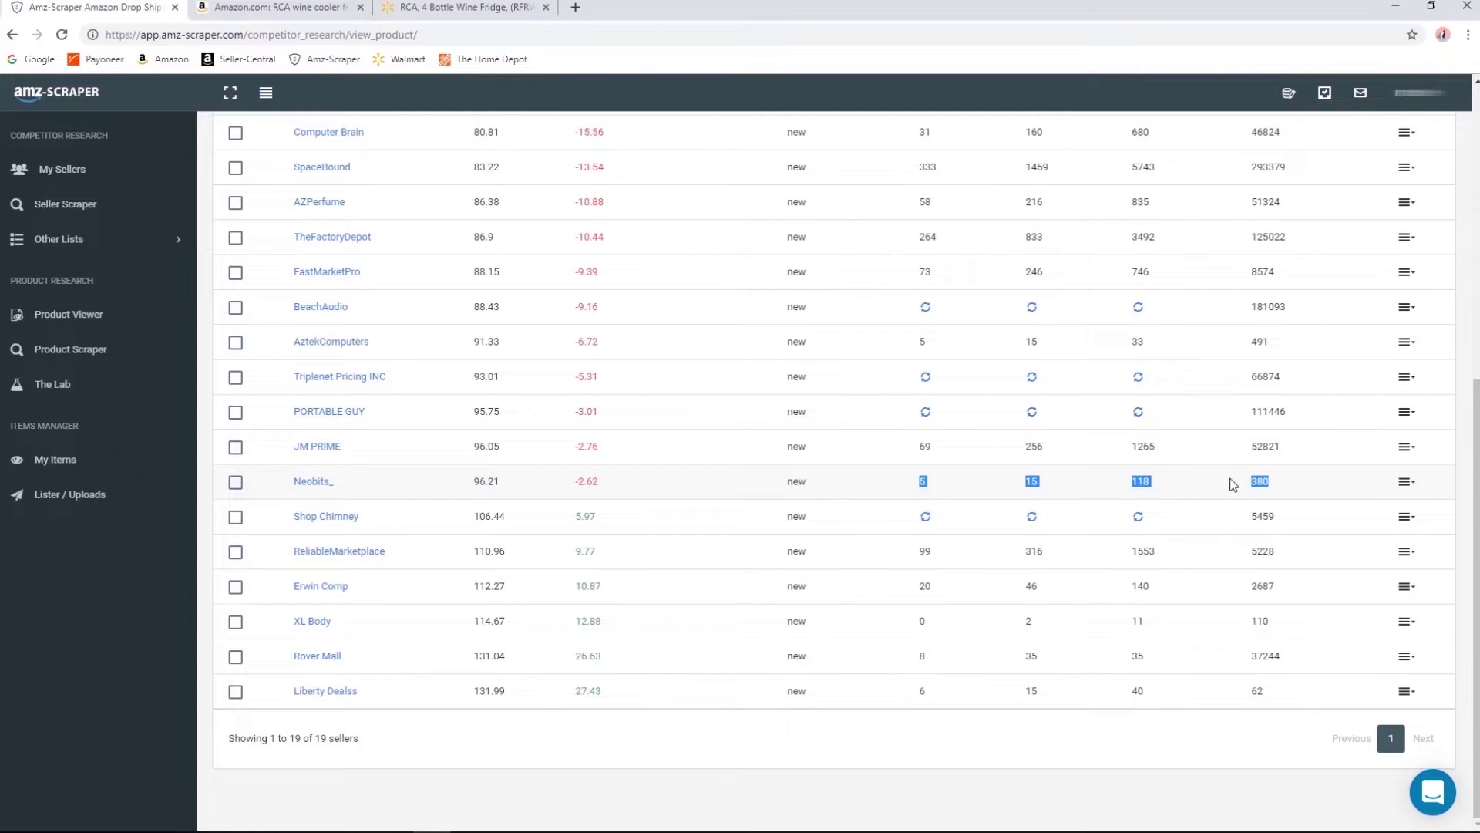
click(1172, 479)
Check Neobits_'s -2.62 profit, the Erwin Comp row and XL Body's 110 sales.
double_click(586, 481)
drag(612, 481, 579, 479)
click(608, 479)
drag(608, 479, 574, 479)
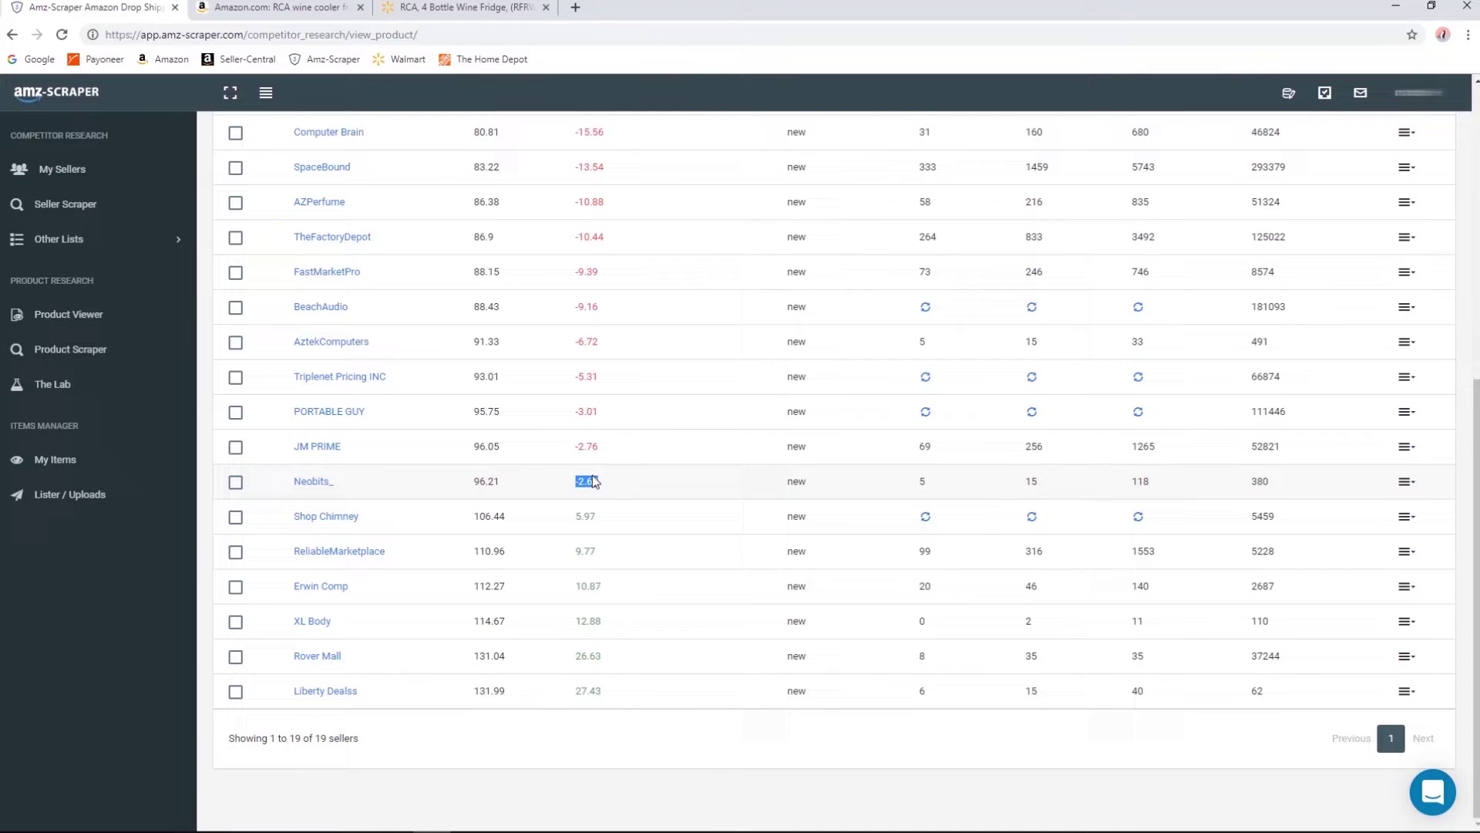
click(671, 485)
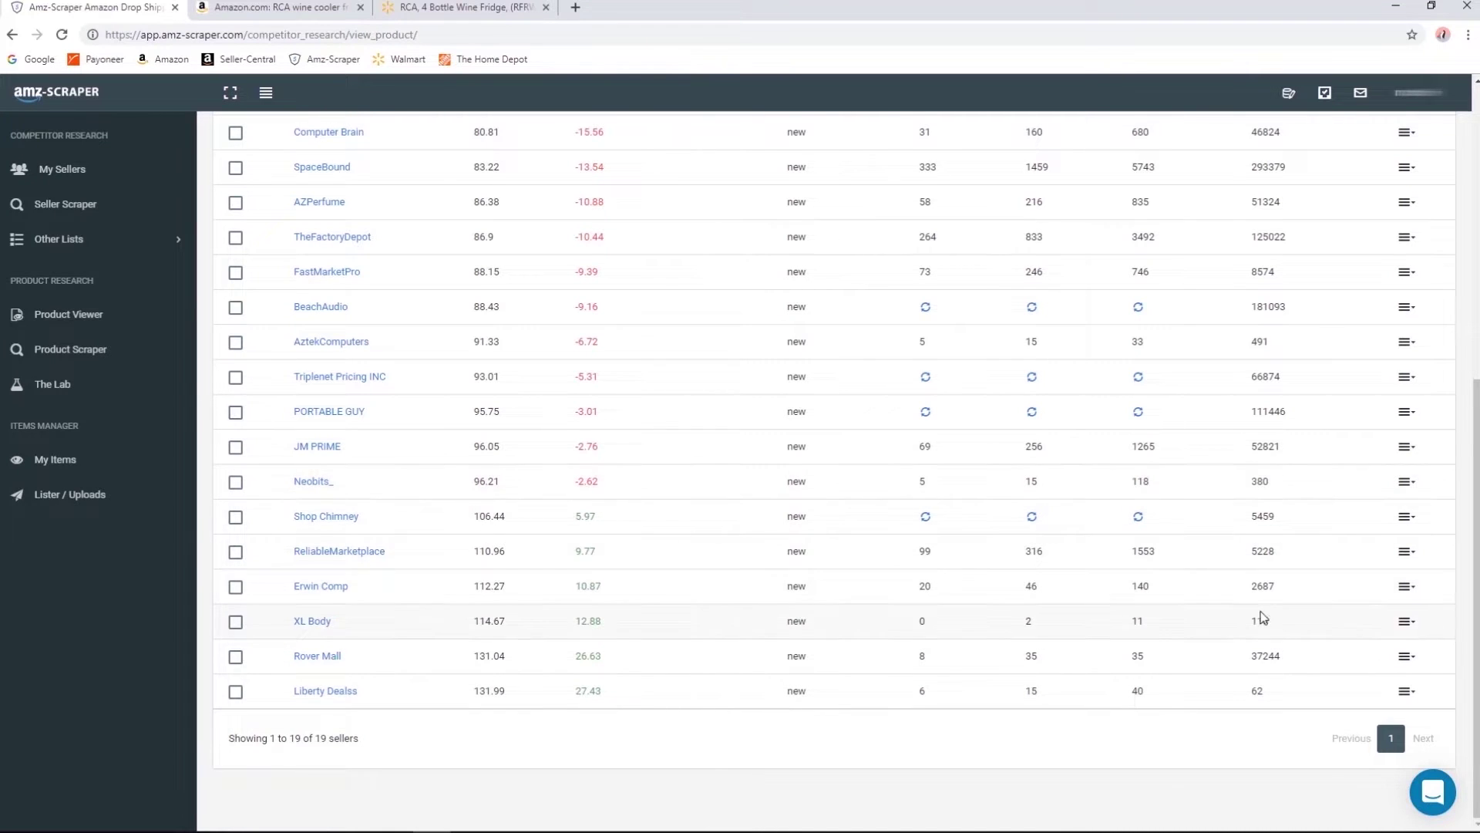
drag(1271, 570, 1267, 571)
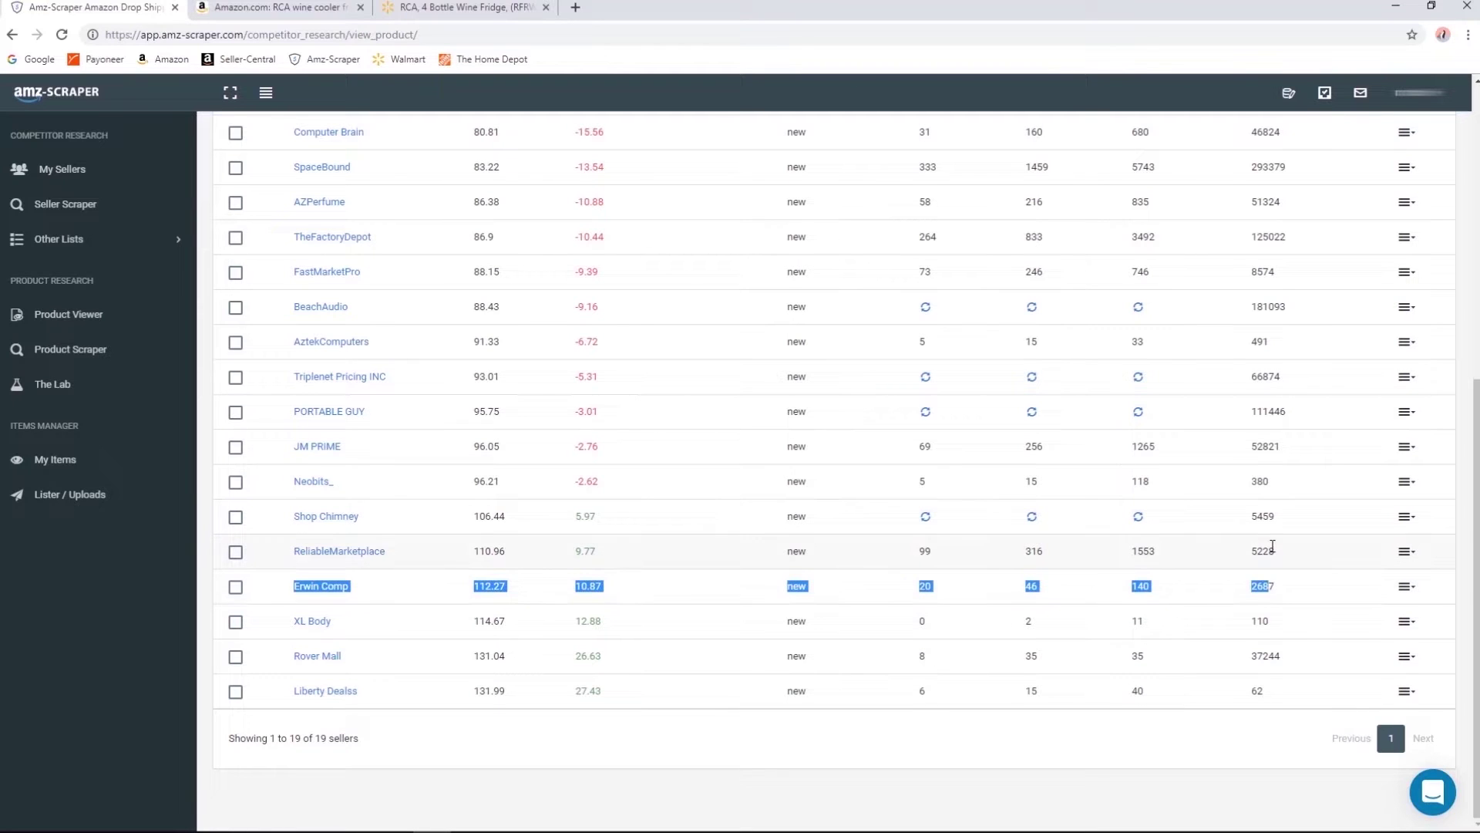
click(1271, 557)
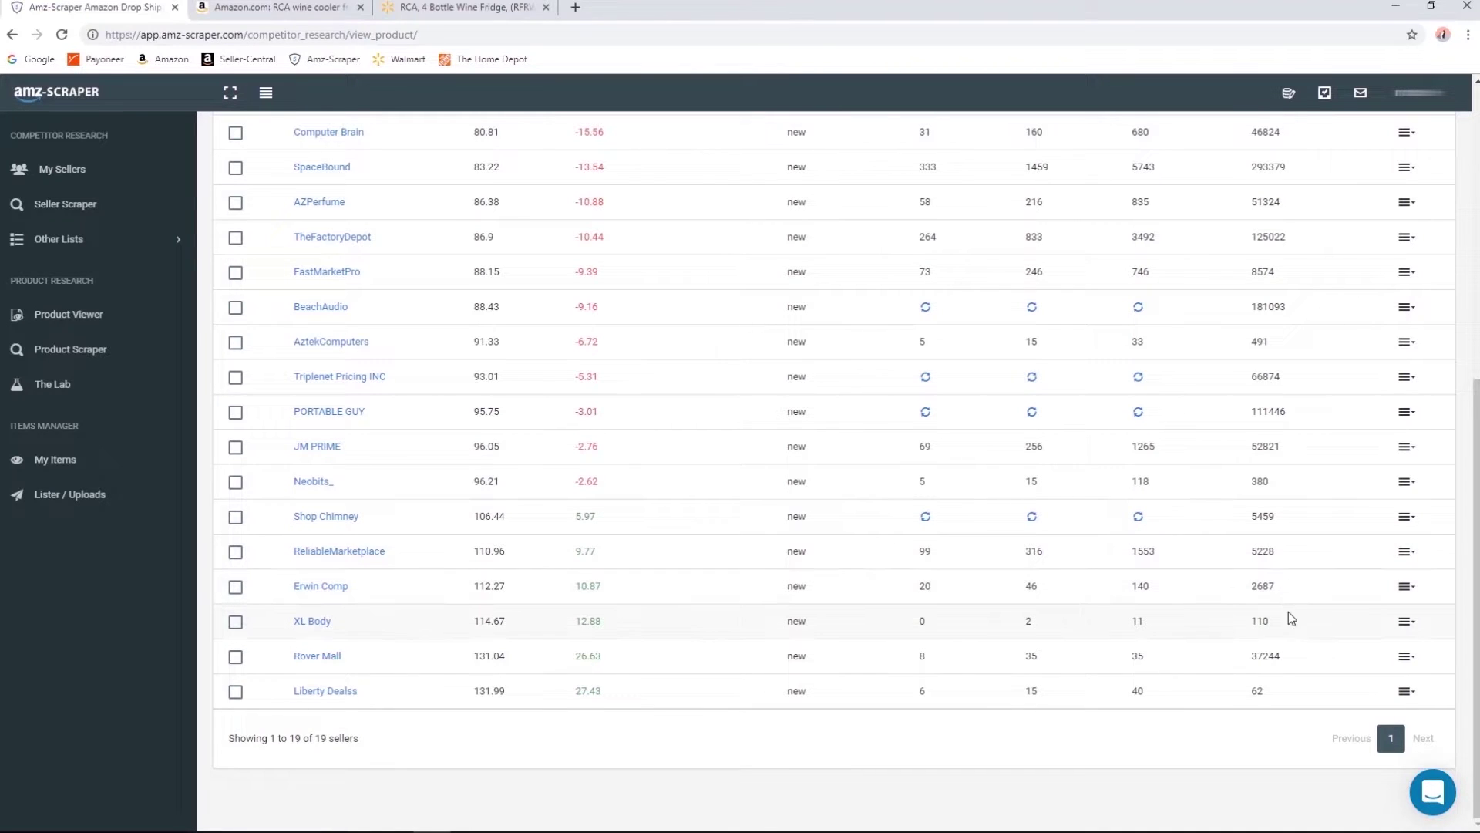
double_click(1262, 621)
scroll(1234, 529, up, 5)
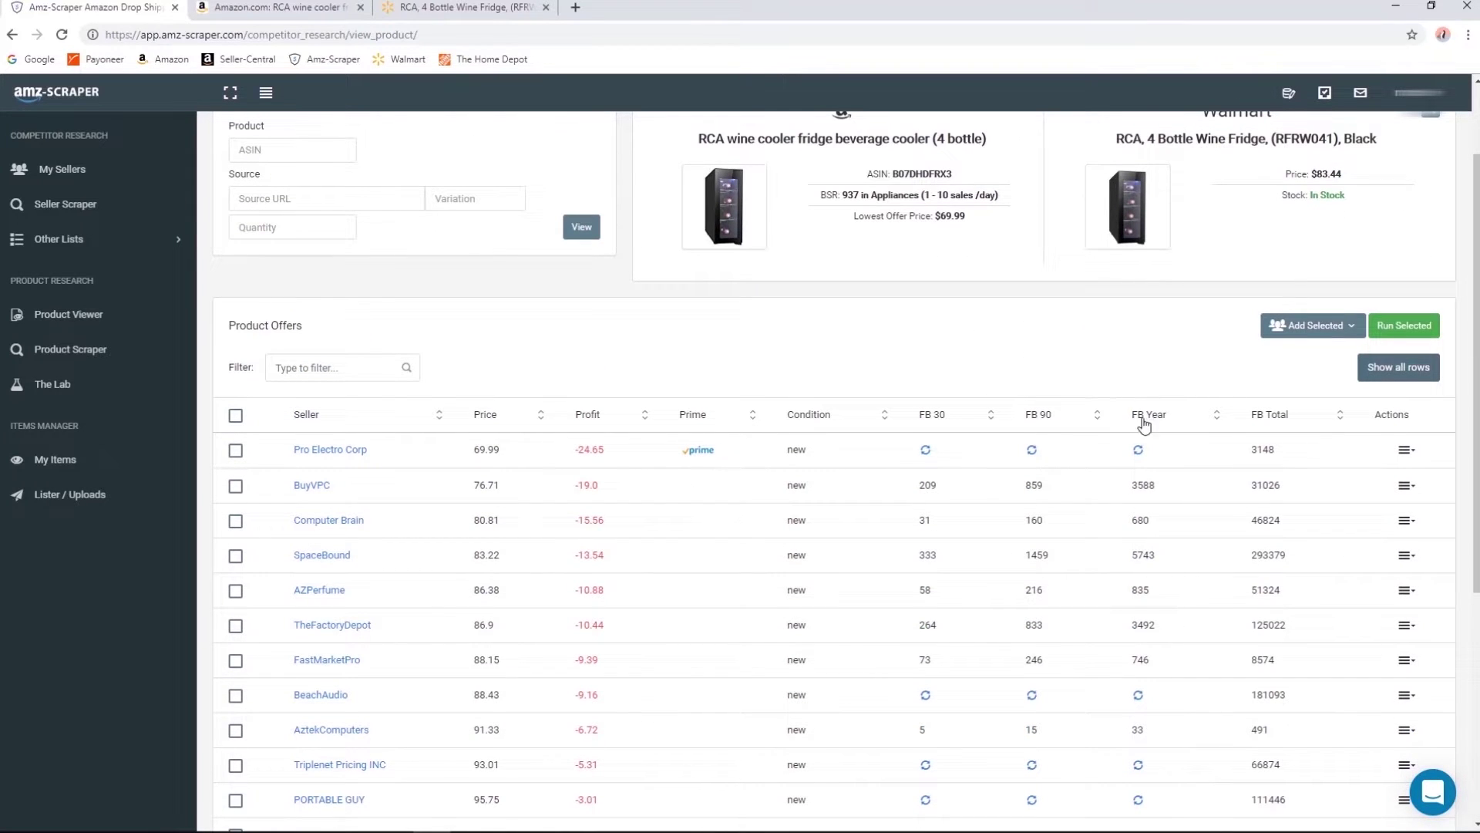
scroll(979, 427, down, 5)
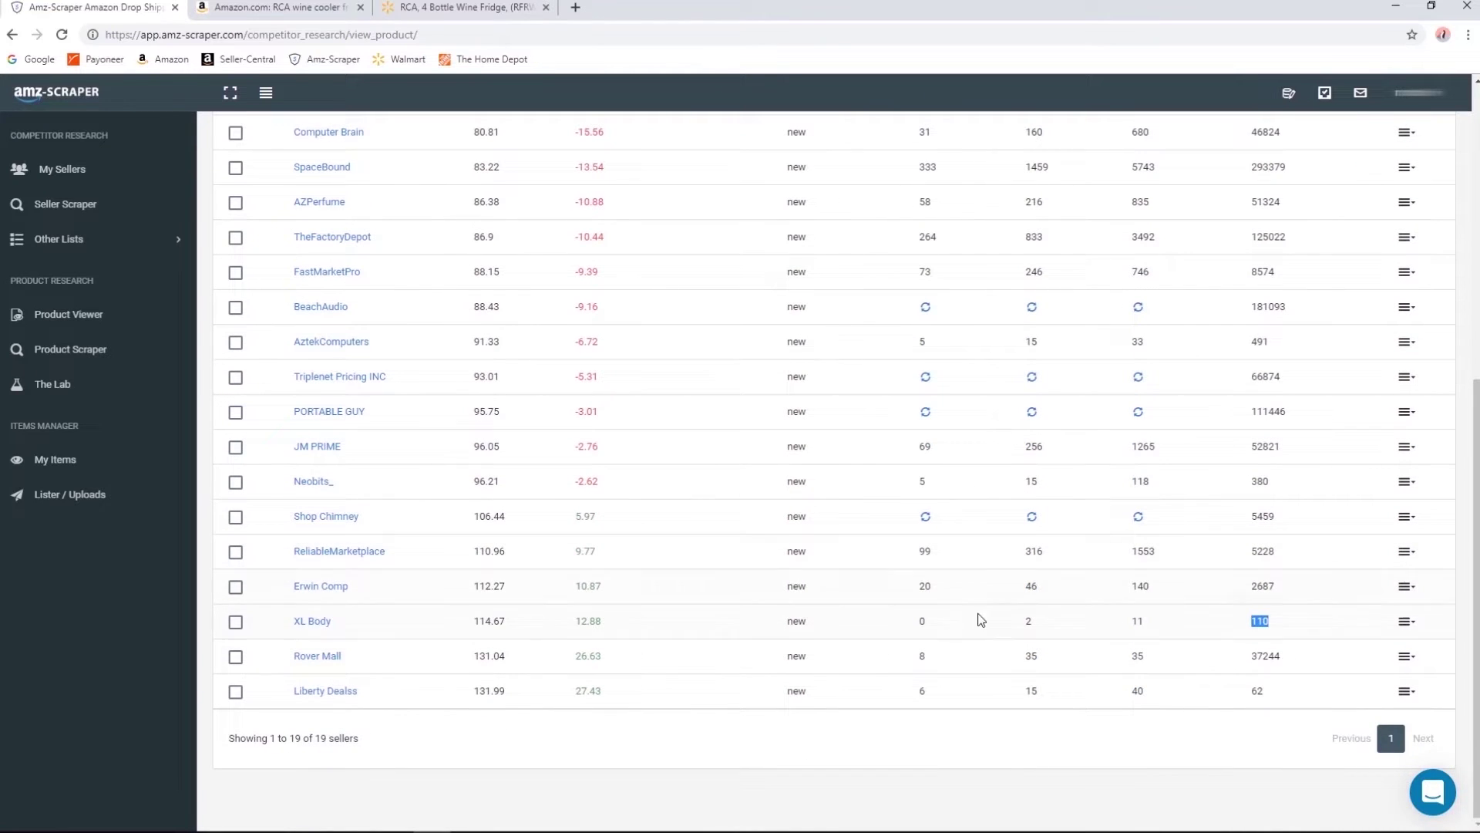
click(941, 620)
double_click(923, 620)
click(925, 621)
double_click(588, 691)
click(934, 697)
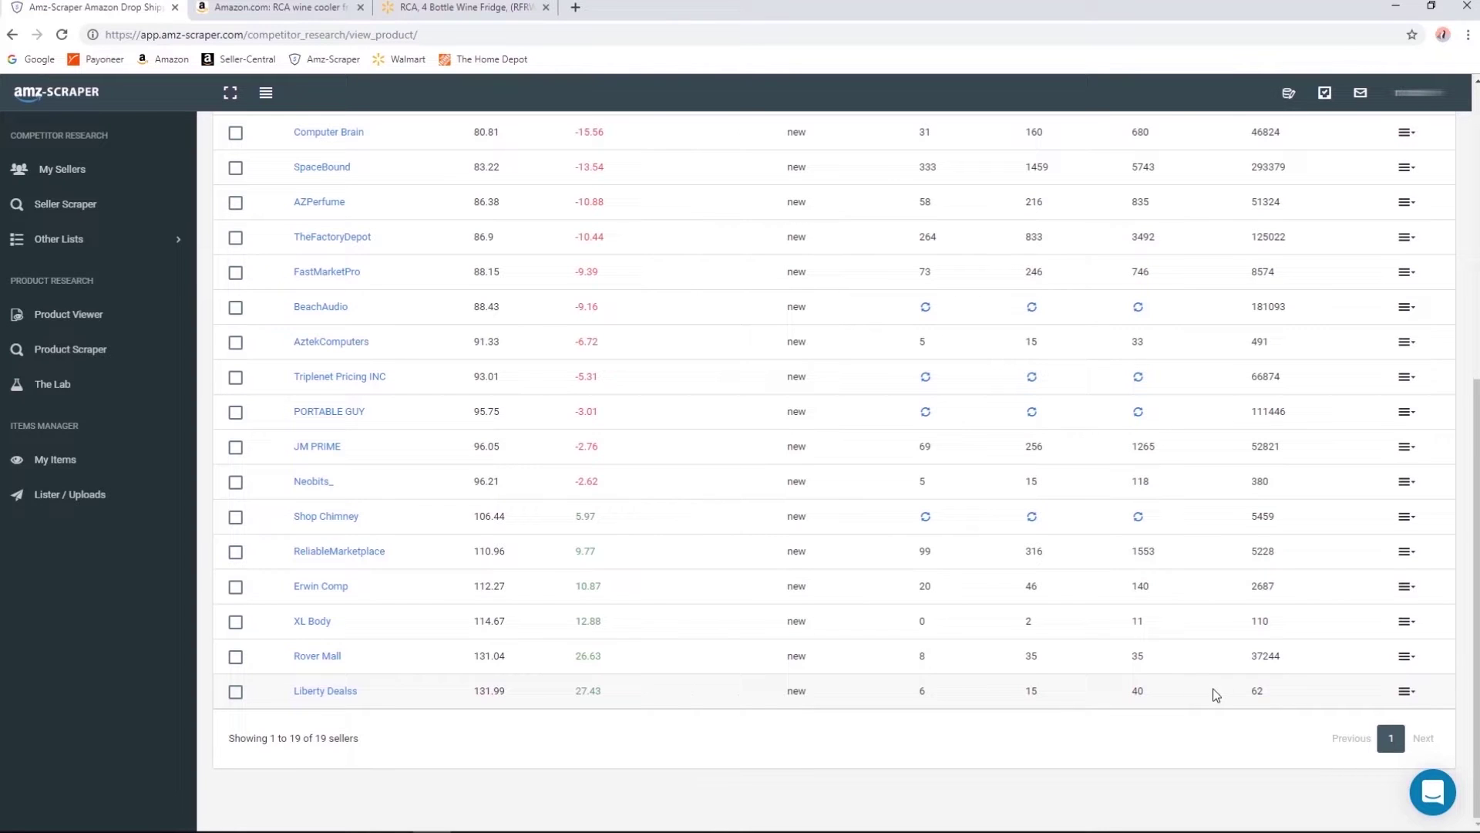
drag(1265, 691, 621, 694)
double_click(590, 693)
scroll(603, 678, up, 7)
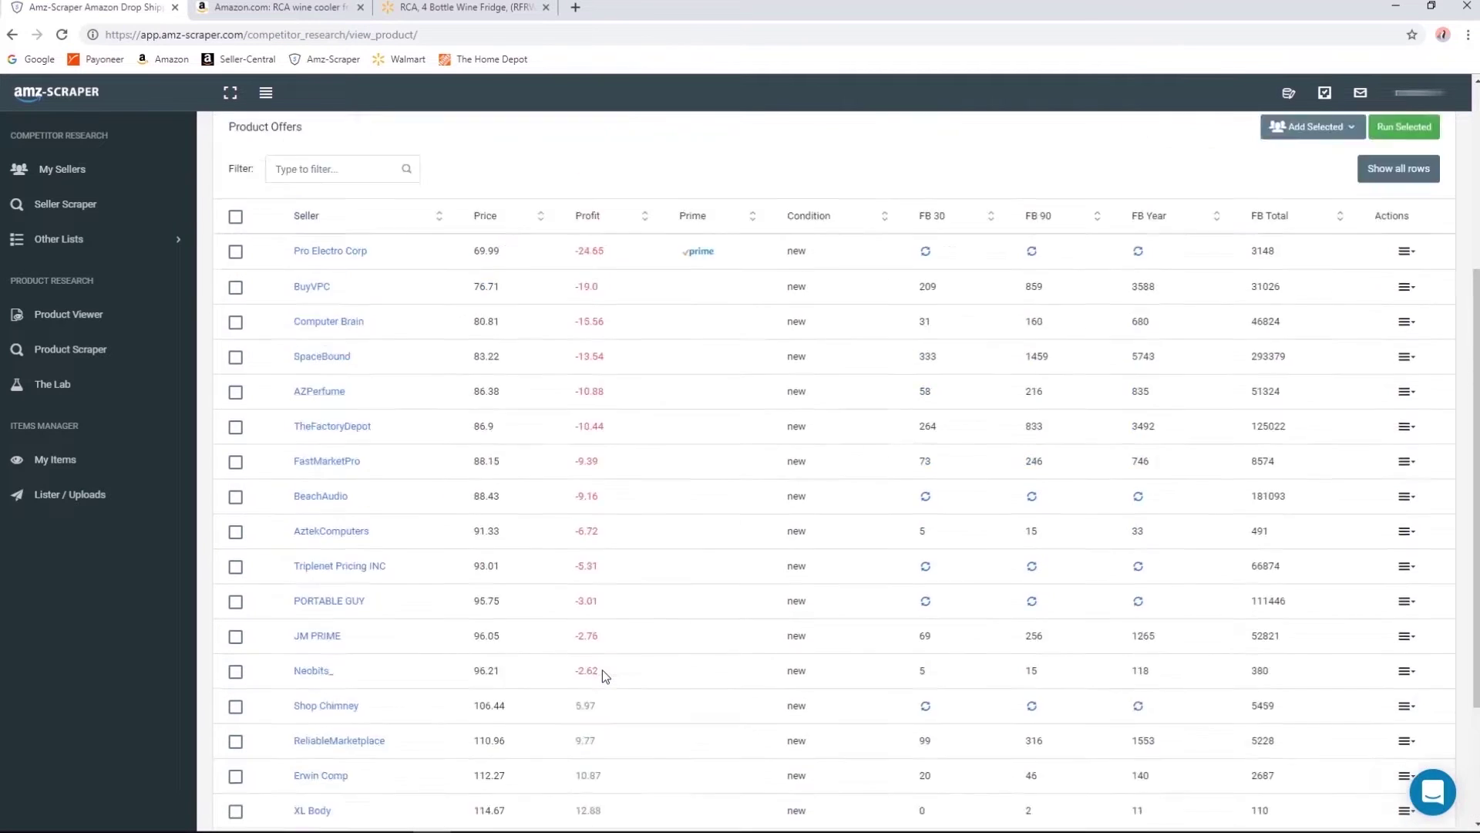
scroll(700, 516, down, 7)
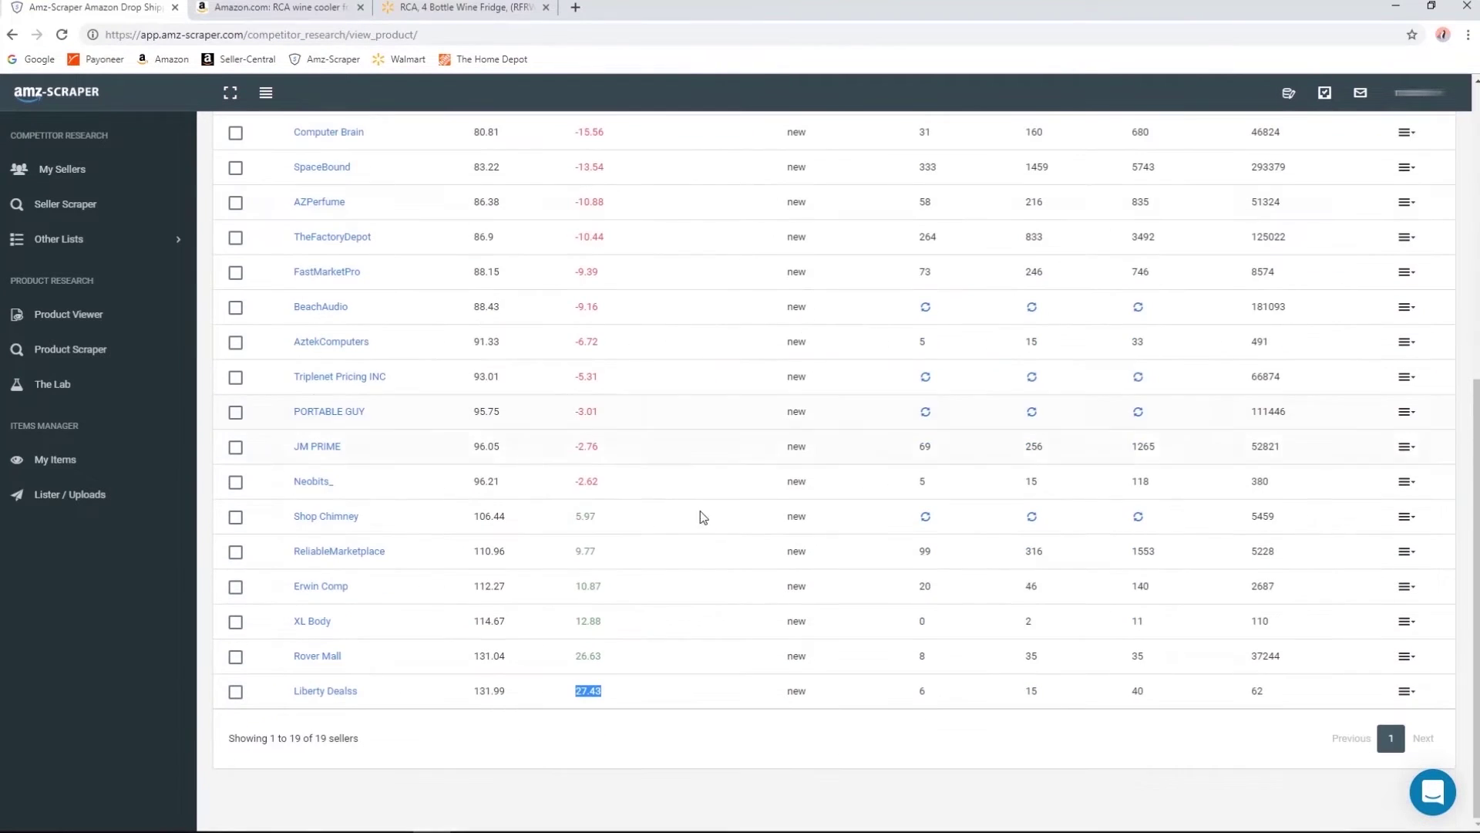
double_click(584, 692)
click(404, 692)
Open the Liberty Dealss storefront and browse its product listings.
click(322, 692)
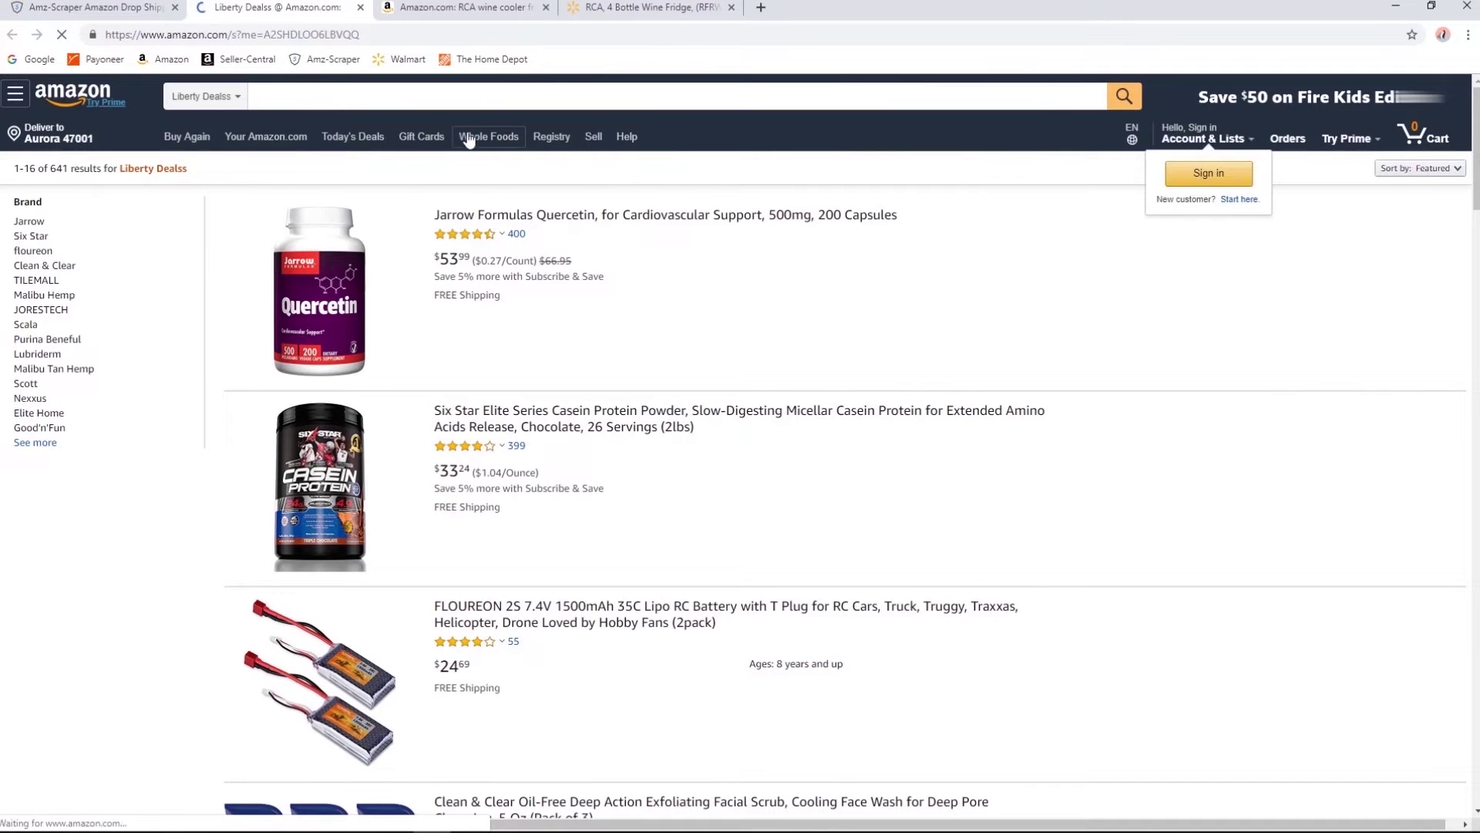
scroll(589, 326, down, 5)
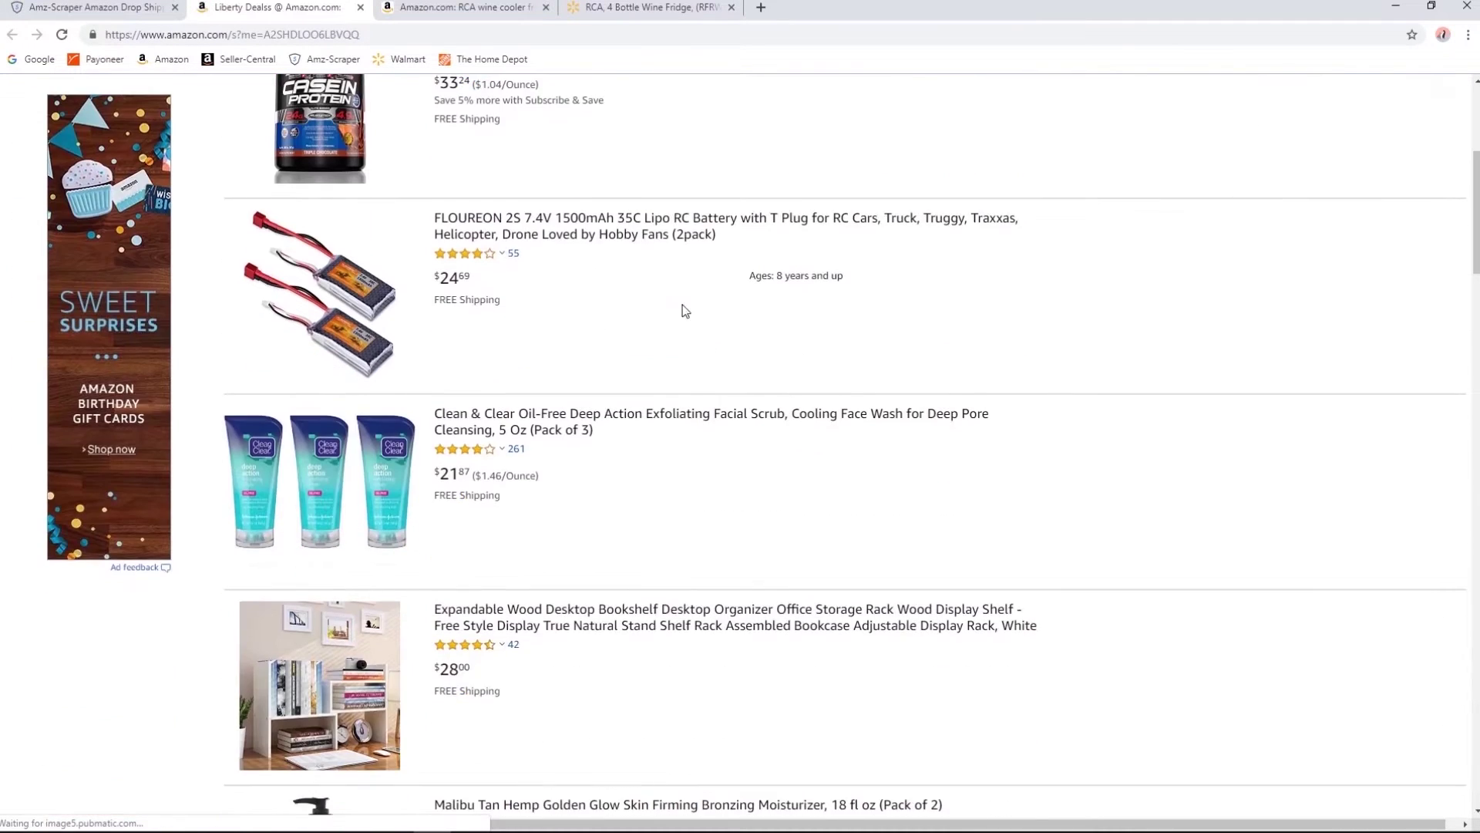
scroll(683, 310, up, 3)
scroll(894, 315, down, 6)
scroll(893, 316, up, 5)
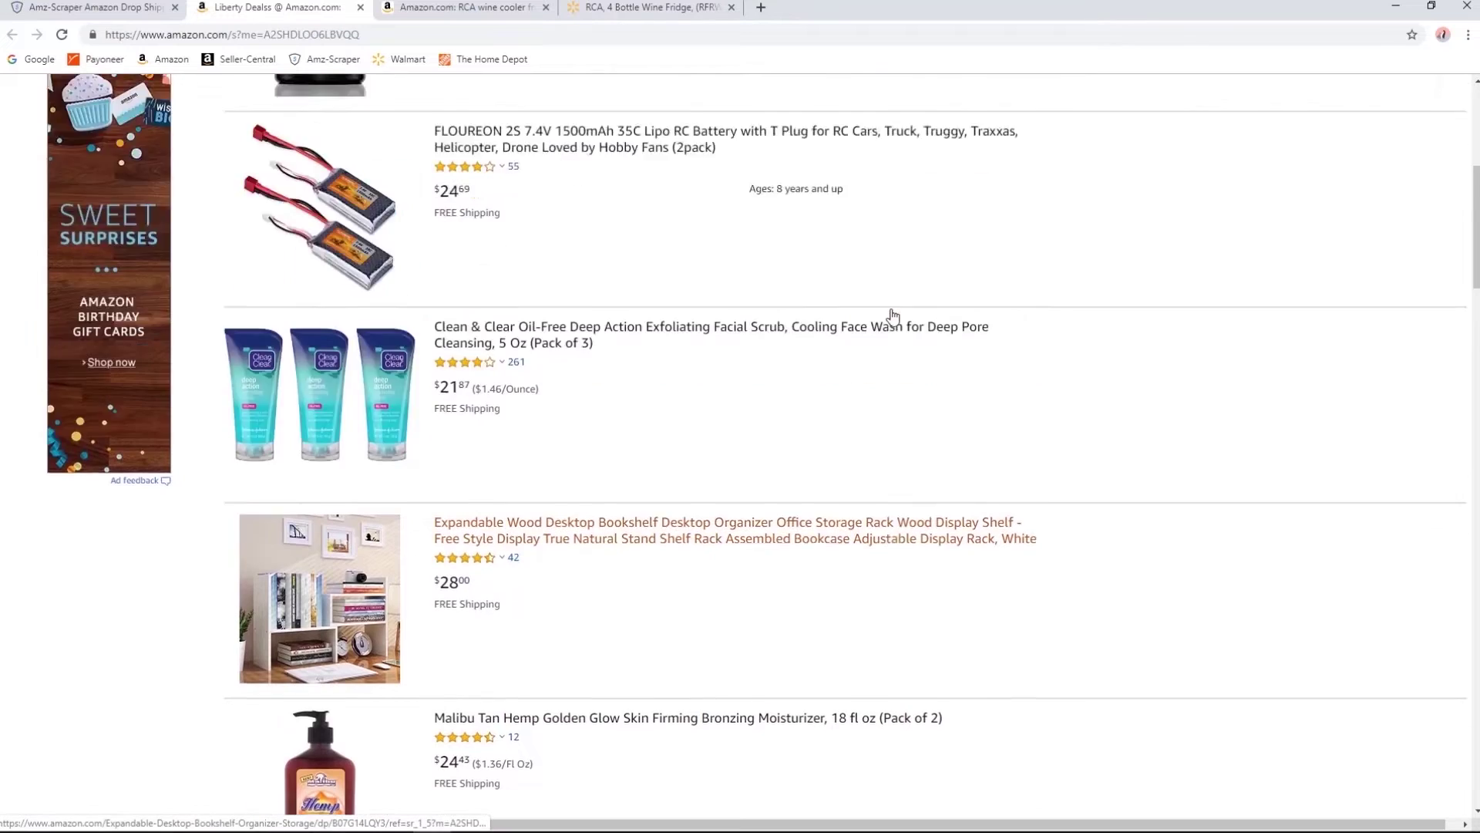
scroll(893, 316, down, 5)
scroll(893, 315, down, 4)
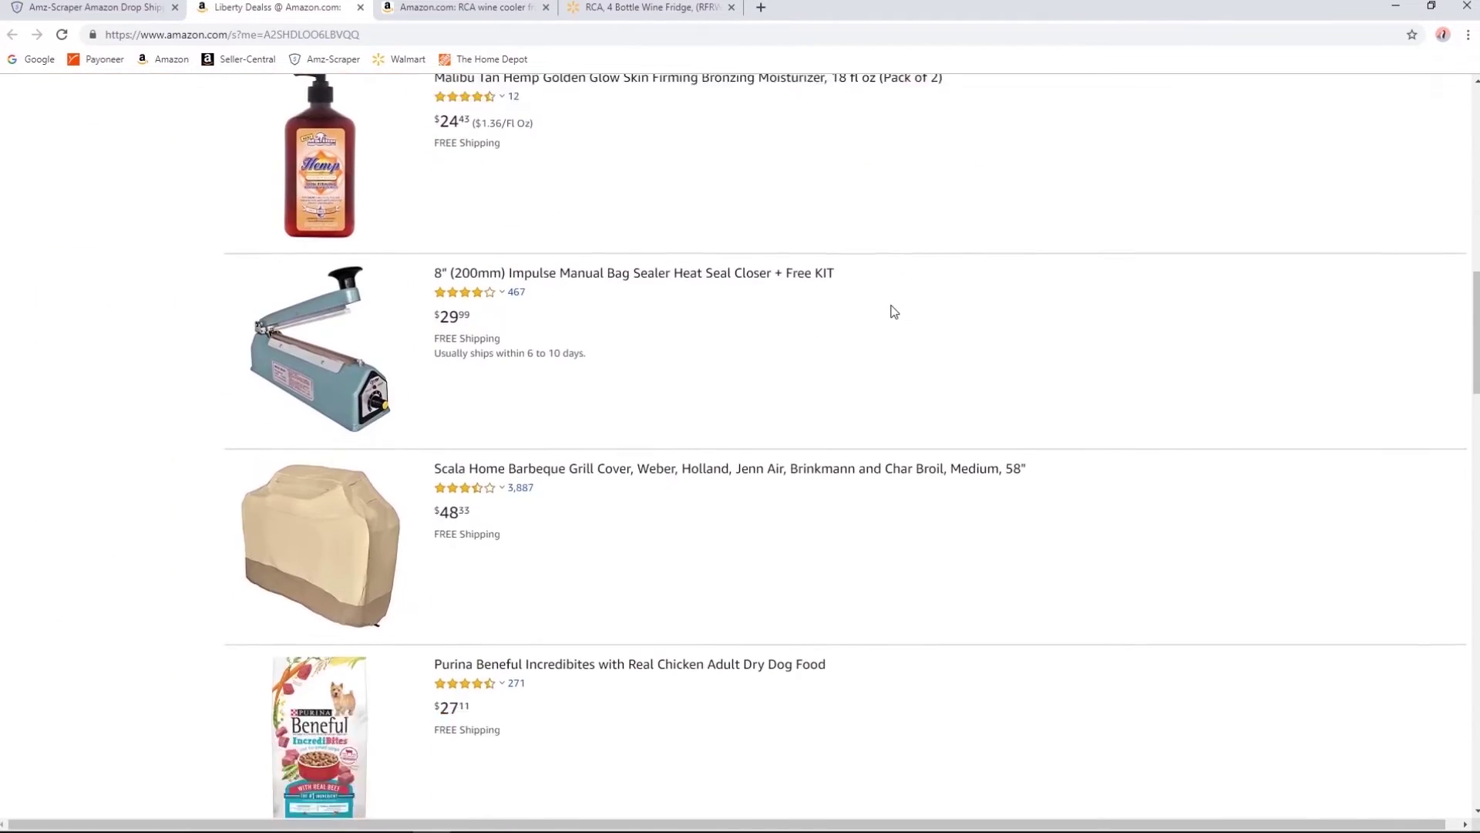
scroll(894, 310, up, 9)
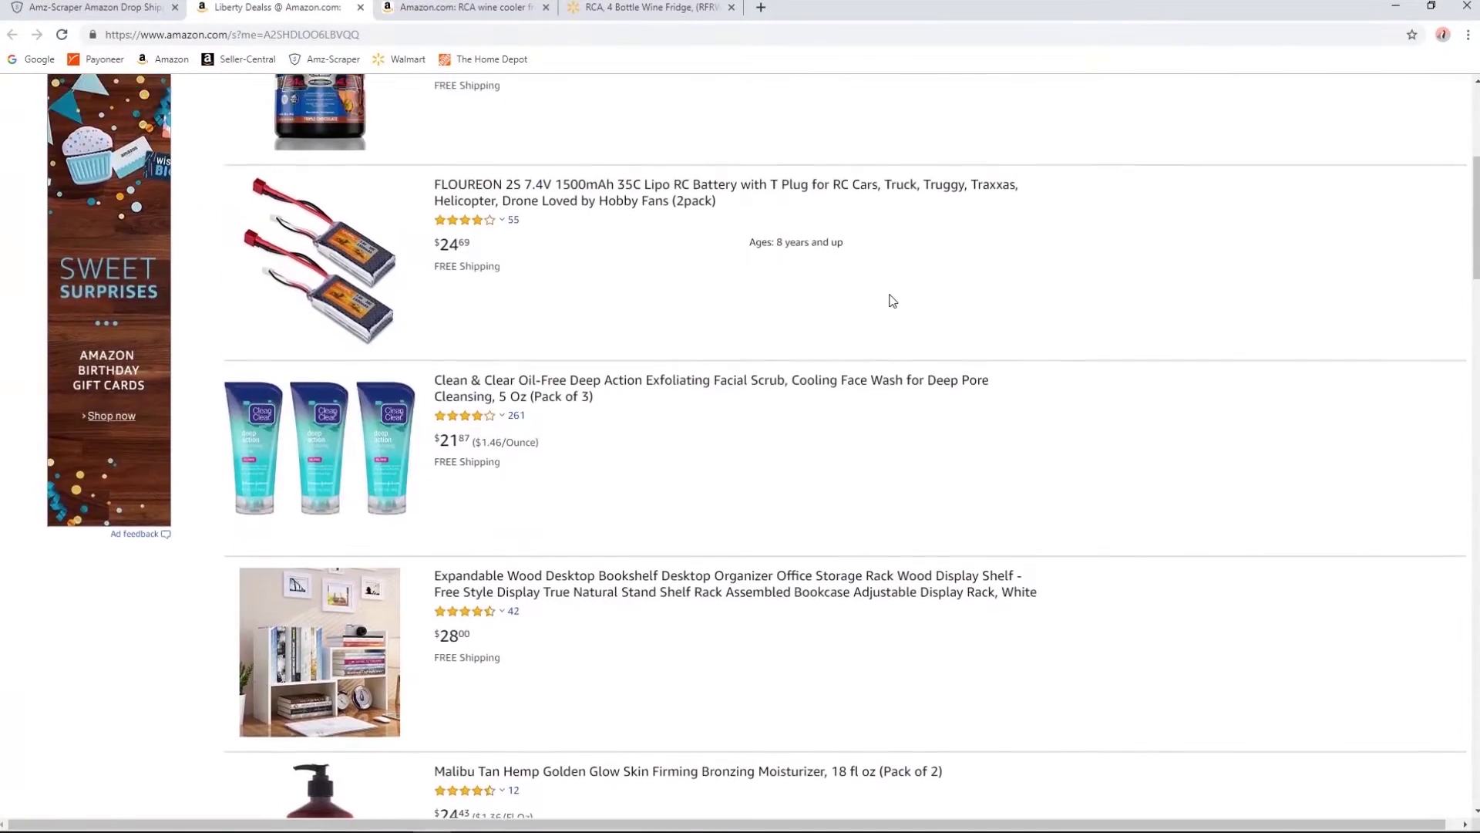
scroll(893, 300, up, 3)
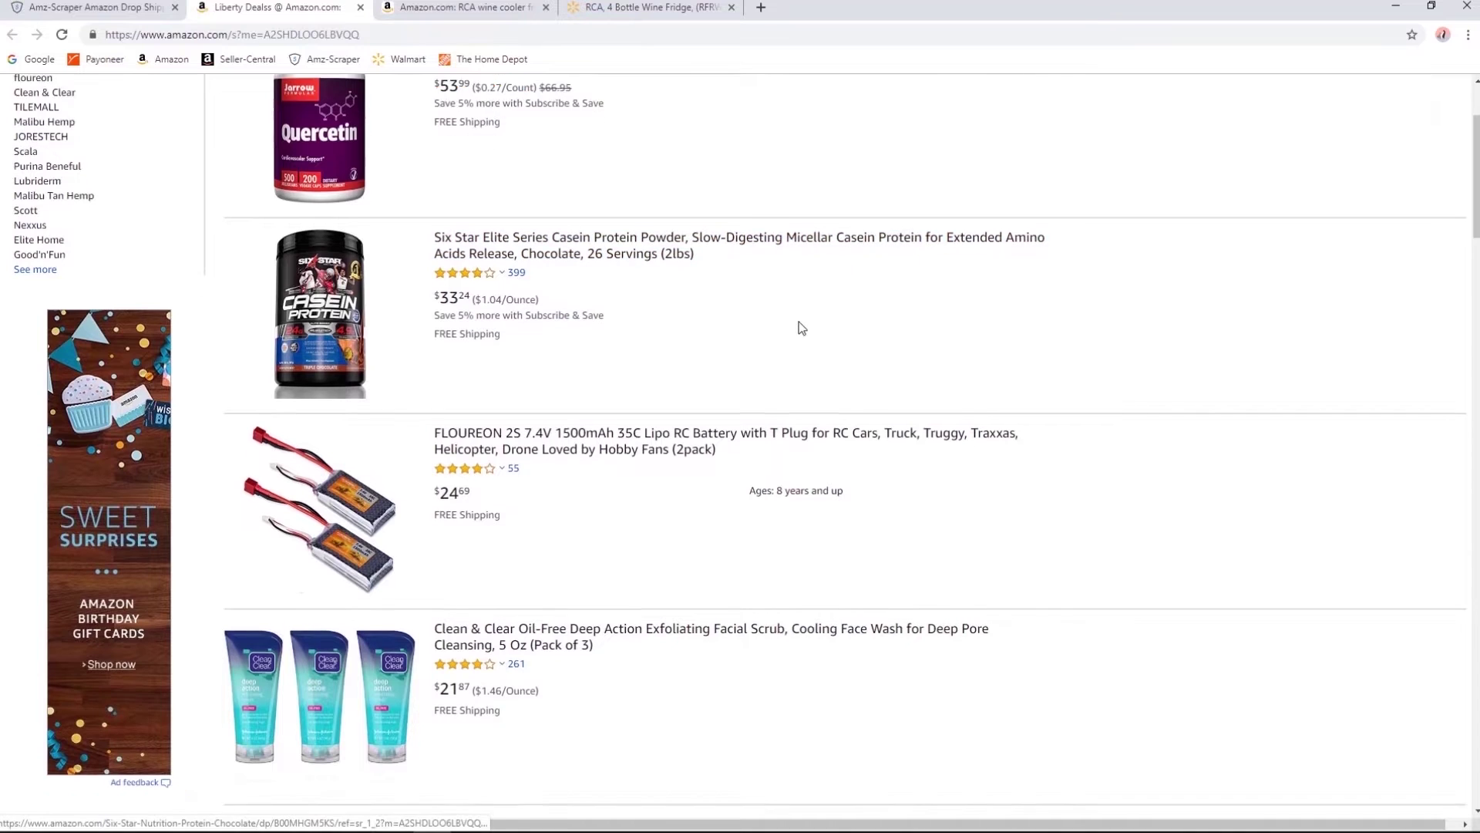
scroll(799, 322, up, 2)
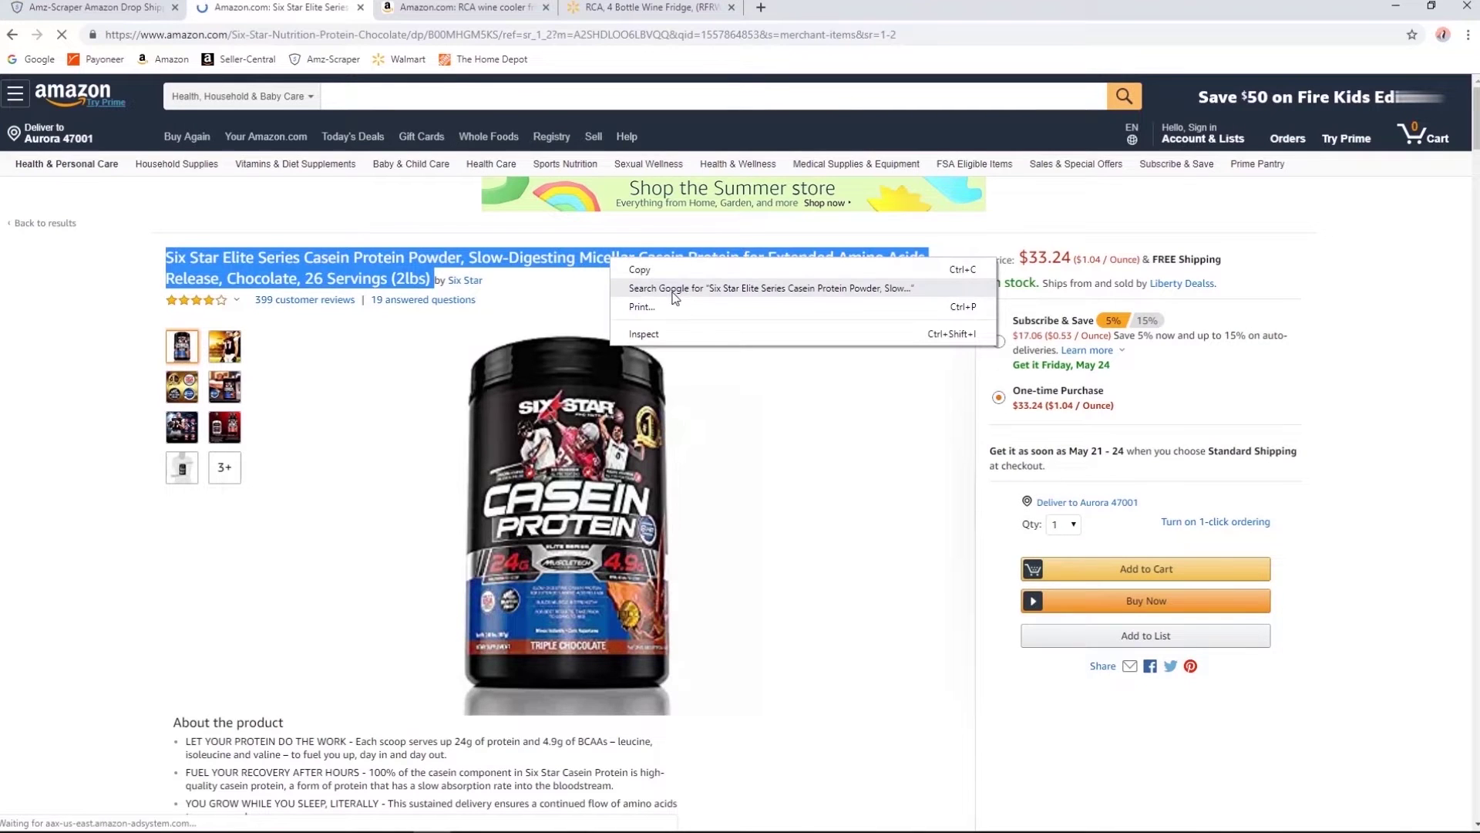
Search Google for the Six Star Elite Series Casein Protein title.
click(674, 292)
scroll(1072, 298, down, 1)
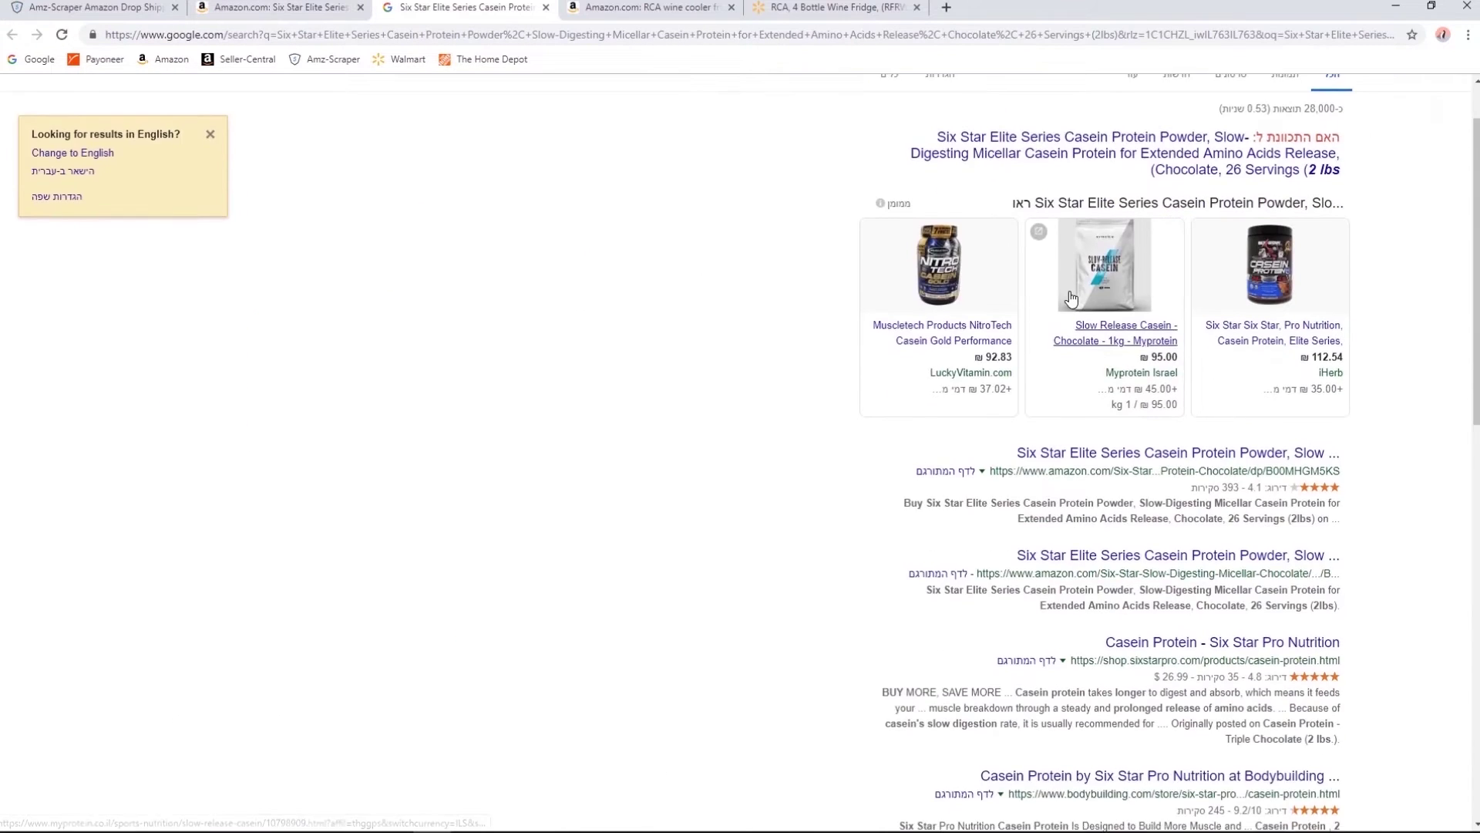
scroll(1070, 297, down, 5)
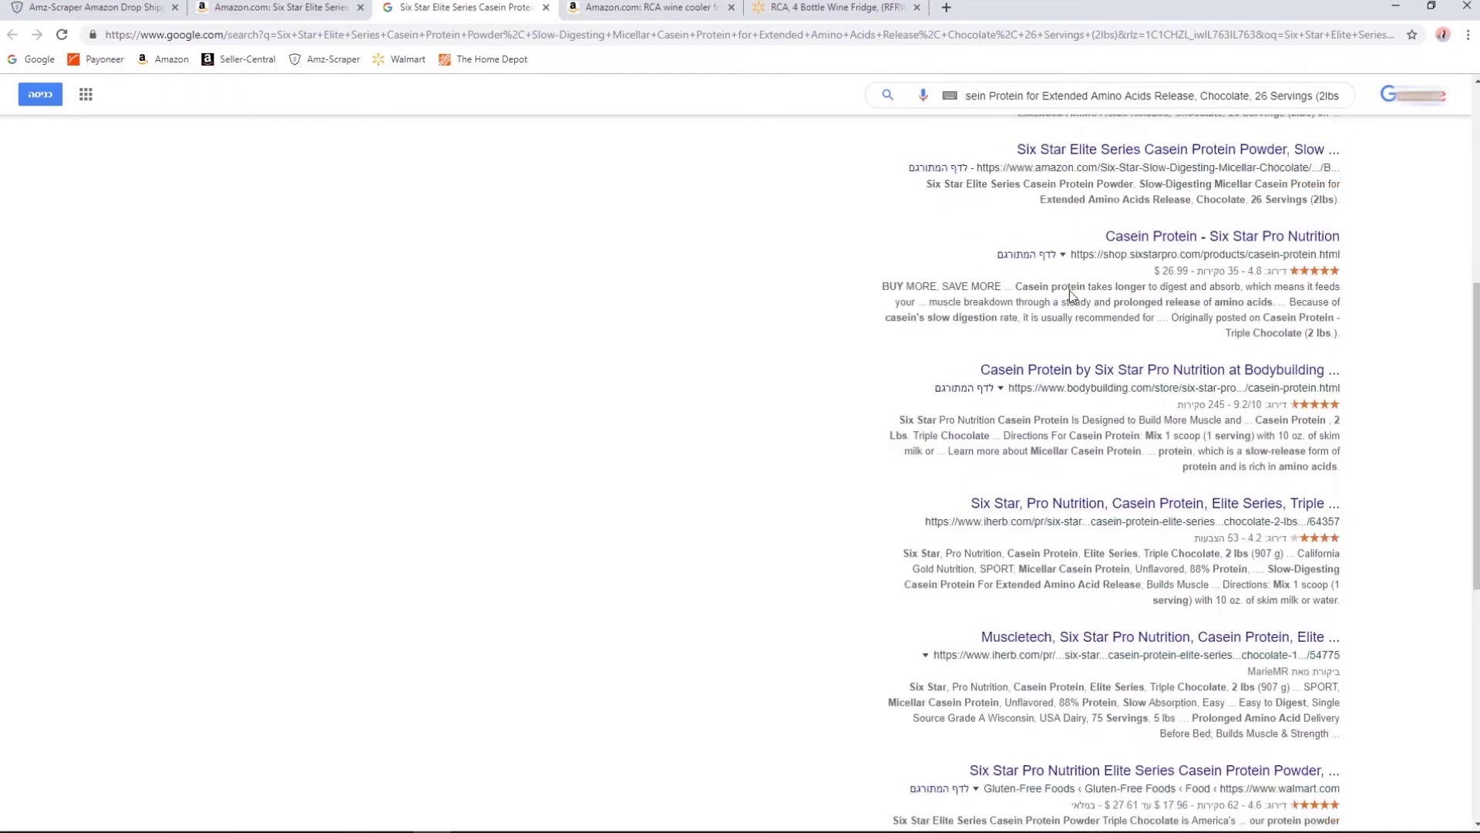
Open the Walmart Six Star casein listing and note its $17.96 price.
scroll(1071, 293, down, 3)
click(1249, 561)
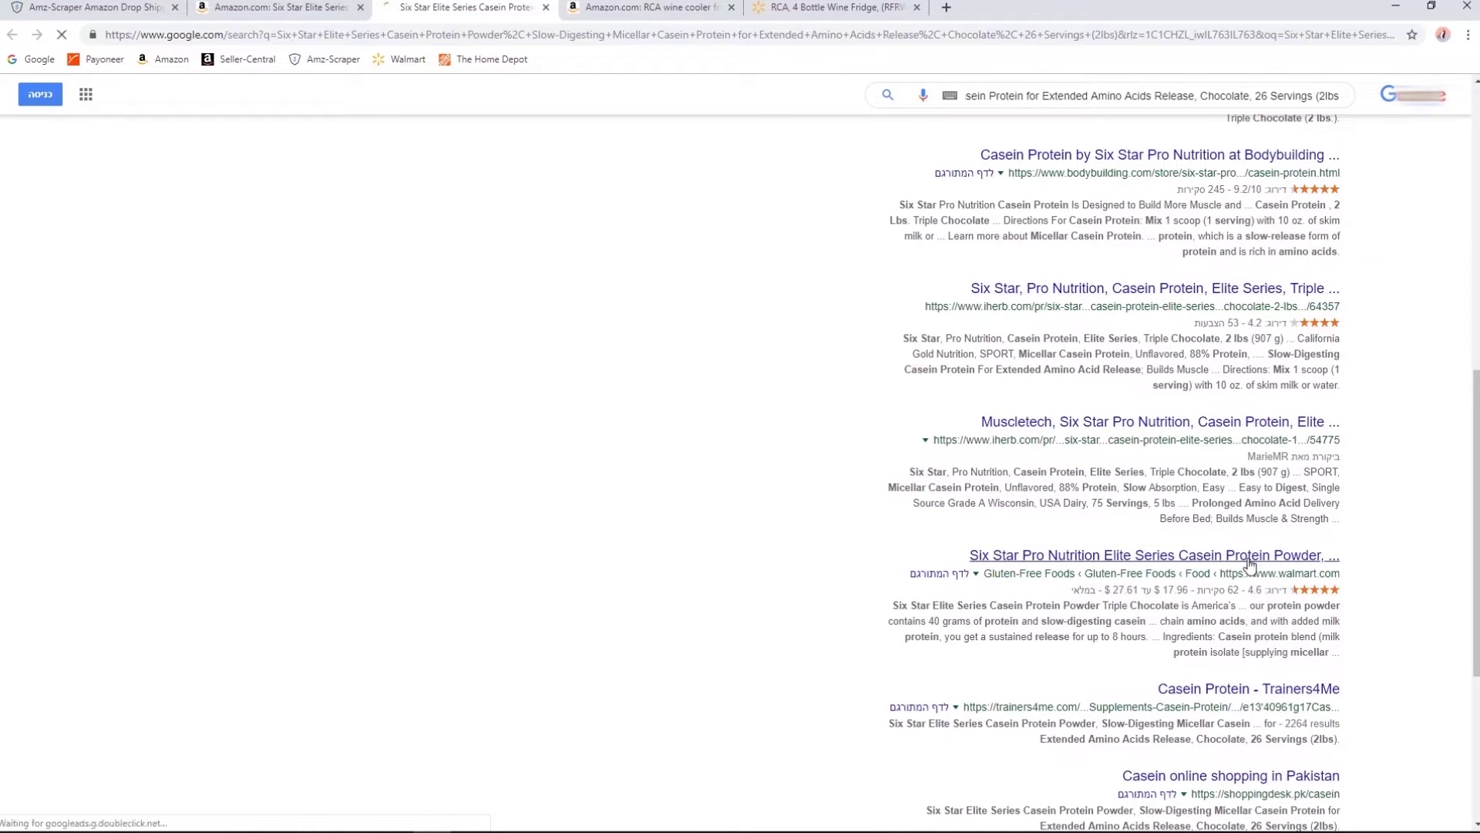
click(320, 6)
click(463, 7)
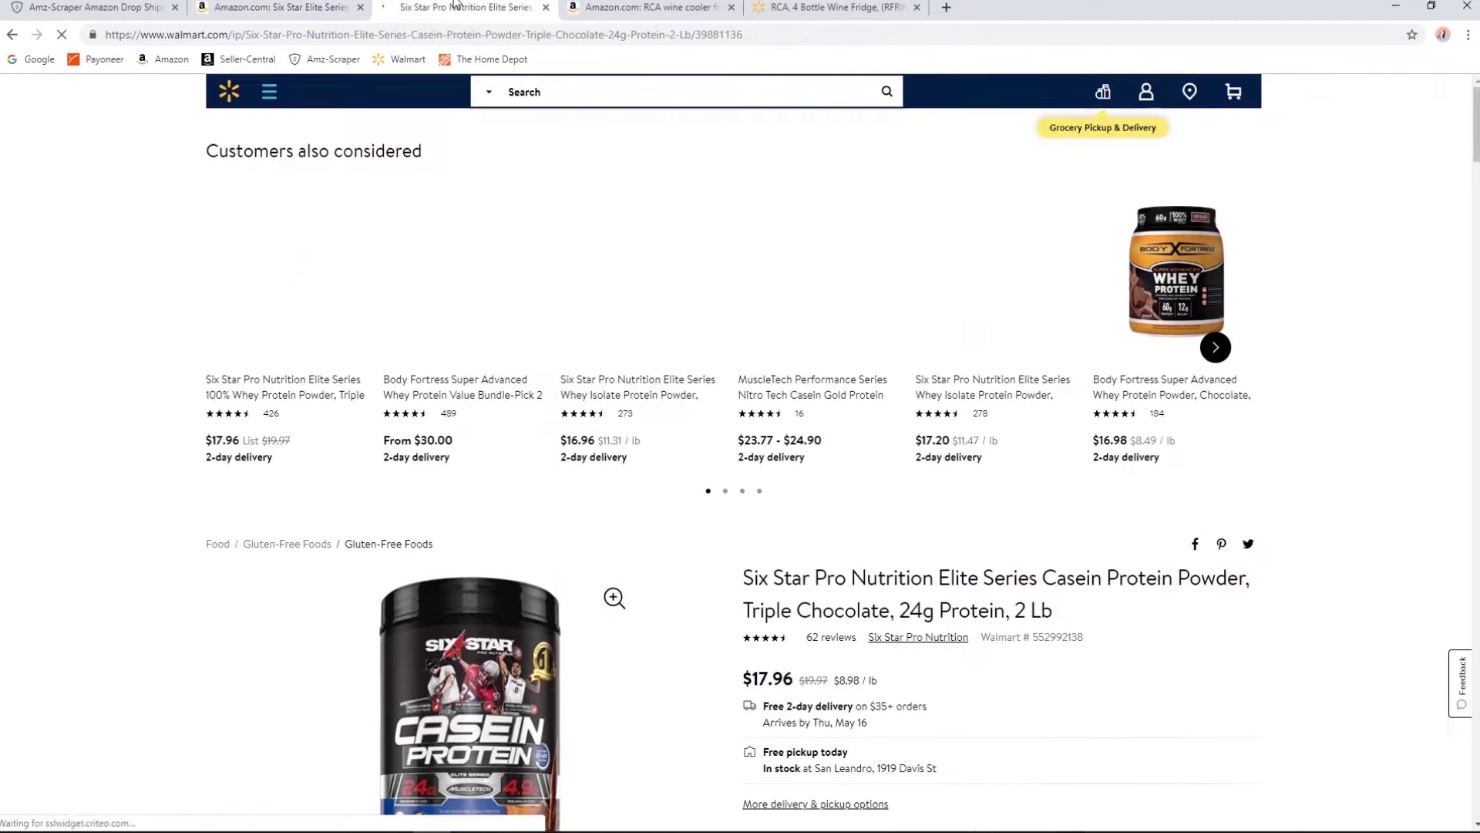
scroll(580, 321, down, 3)
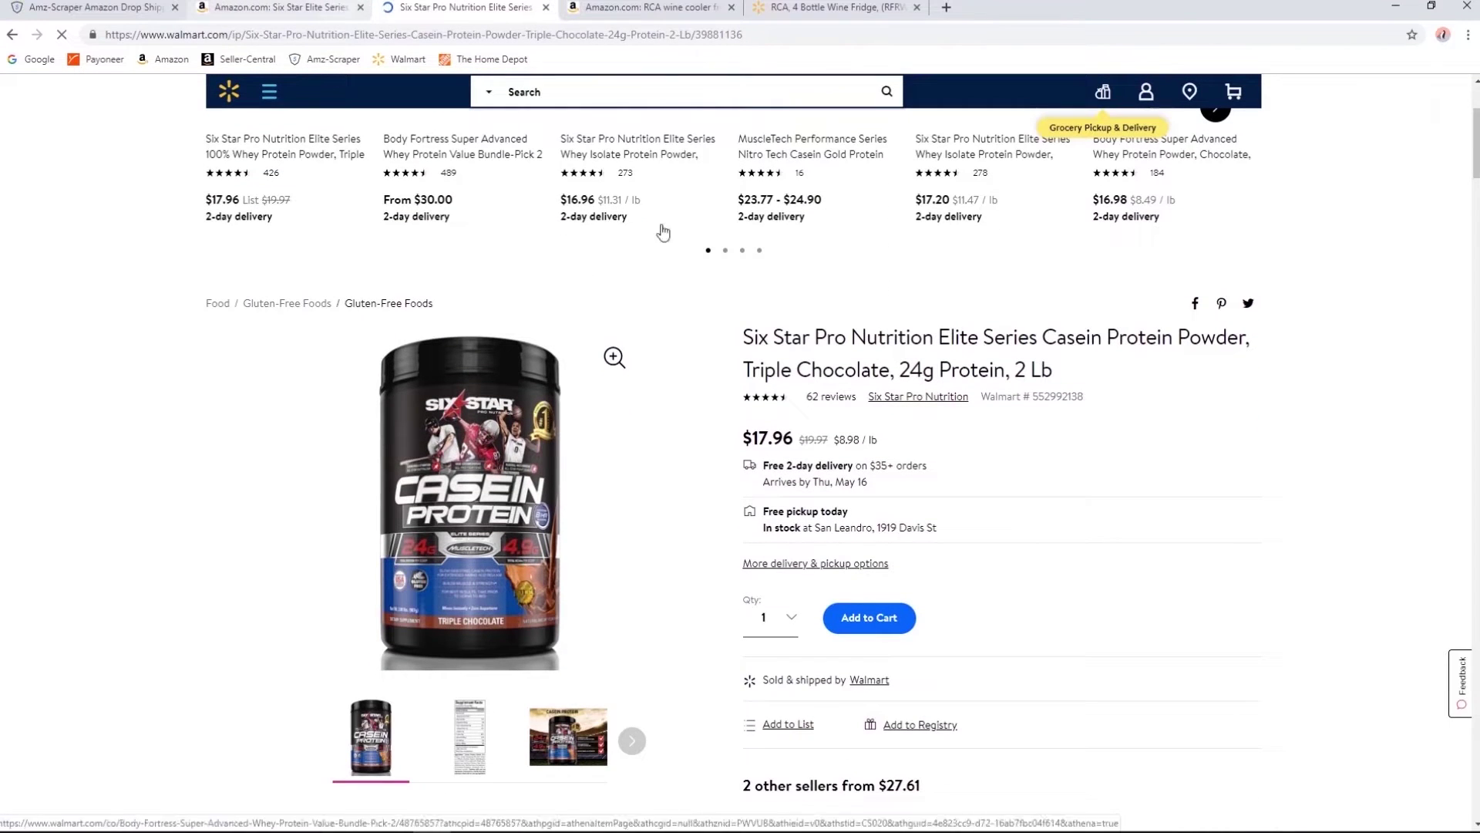
drag(752, 439, 792, 441)
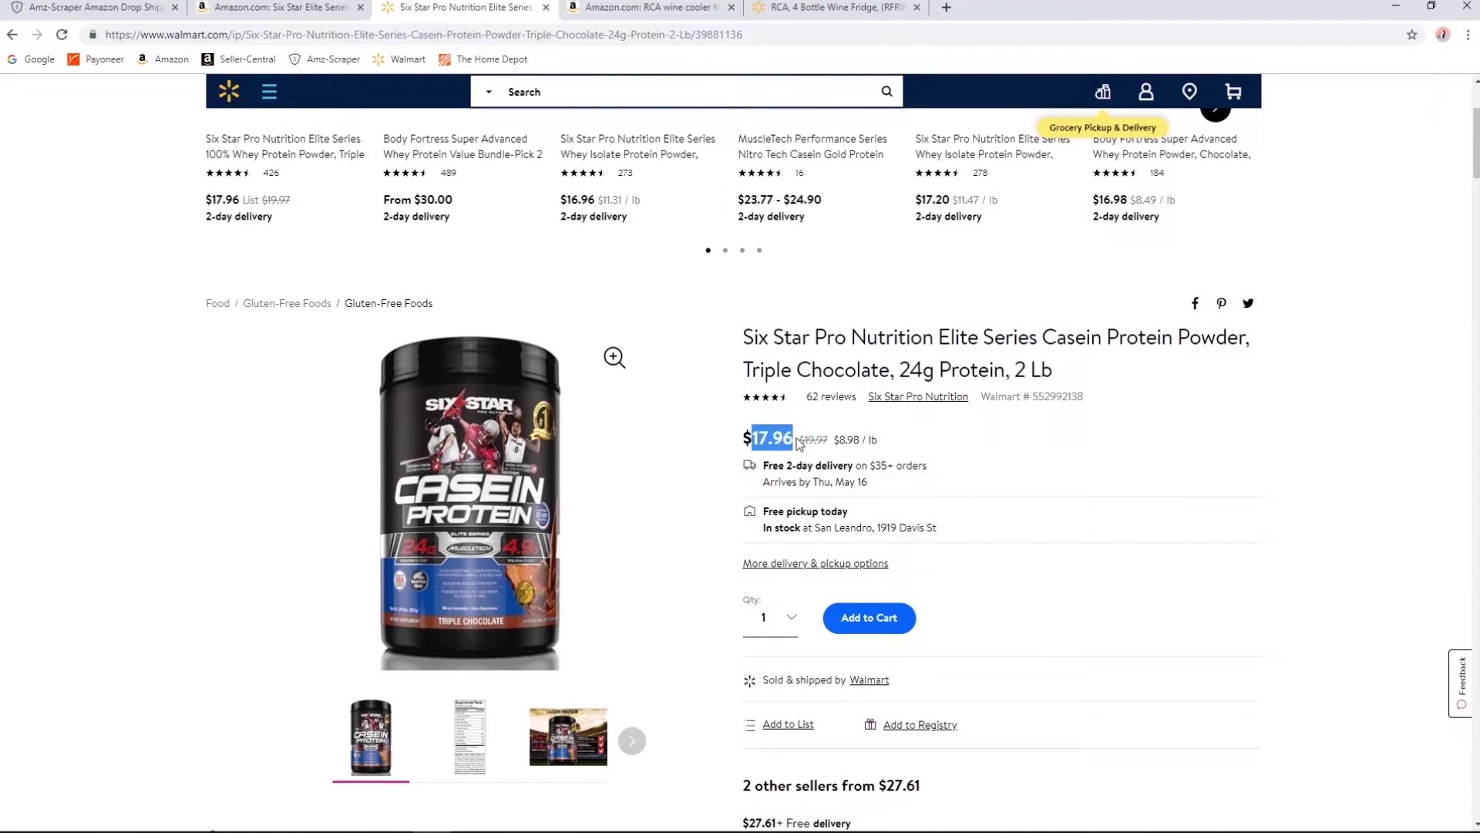
Mark the $33.24 Amazon price and compare it with Walmart's.
click(286, 7)
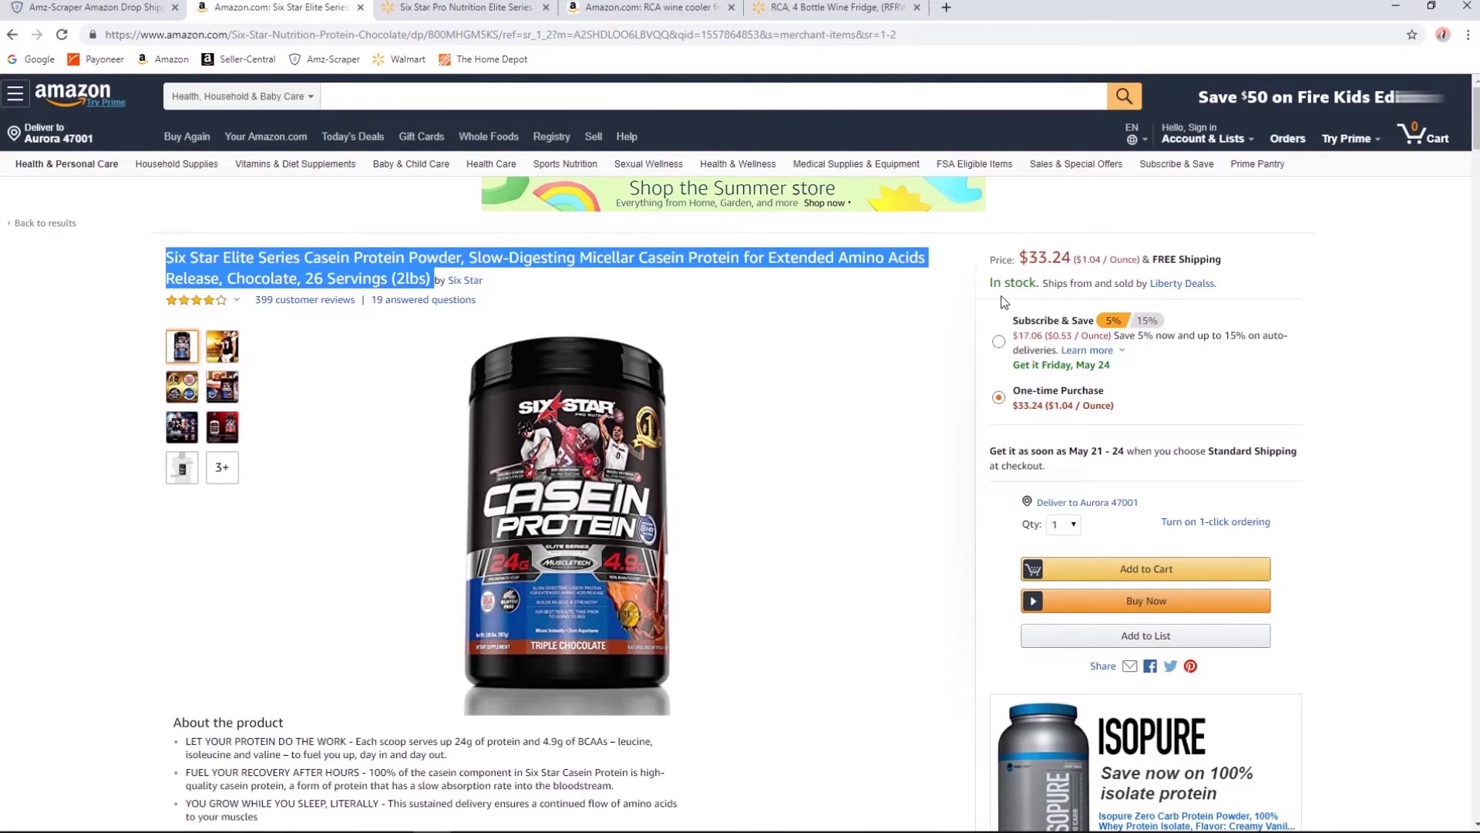
click(1033, 257)
drag(1033, 257, 1068, 257)
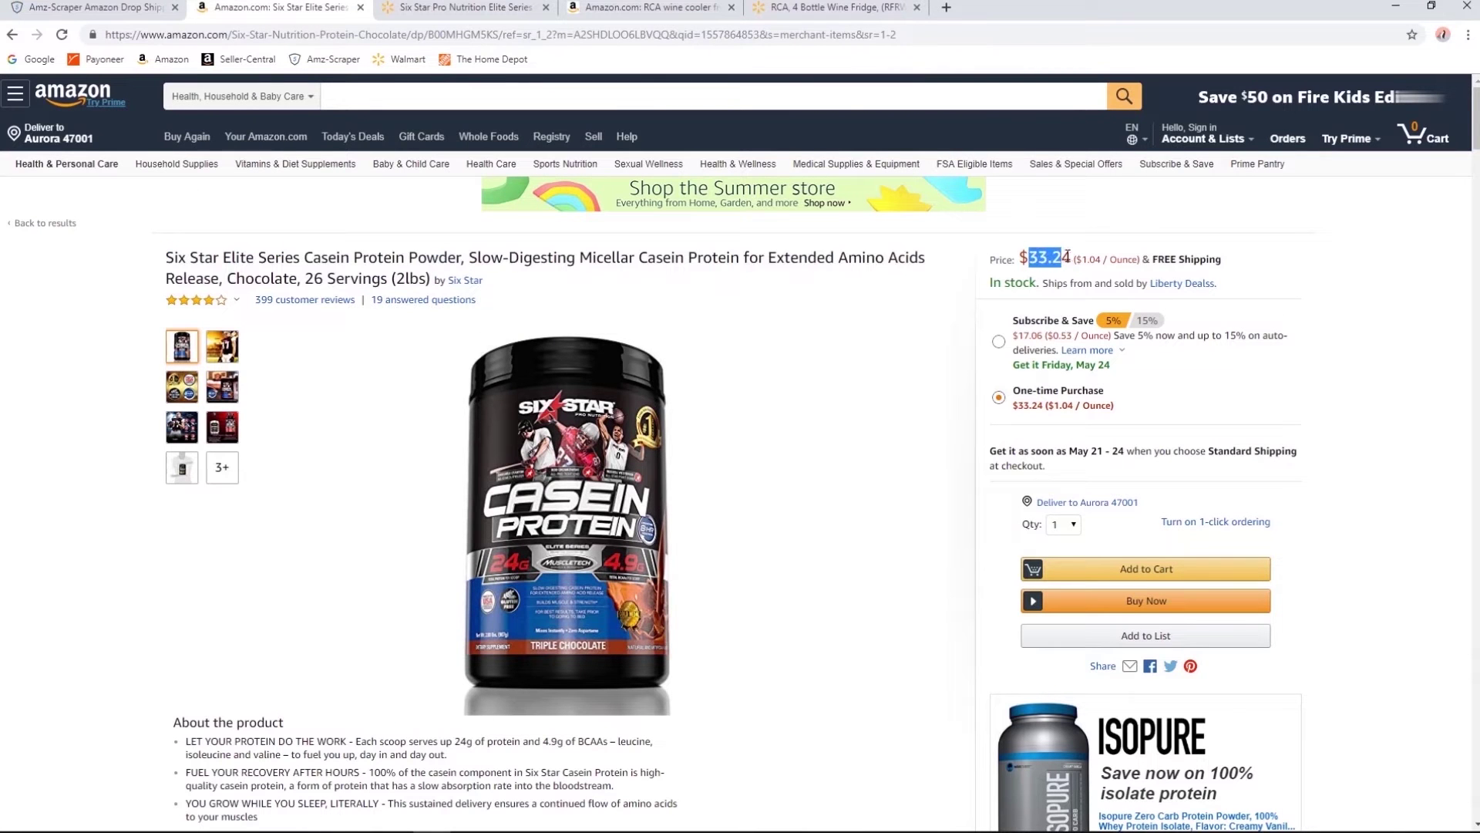
click(498, 7)
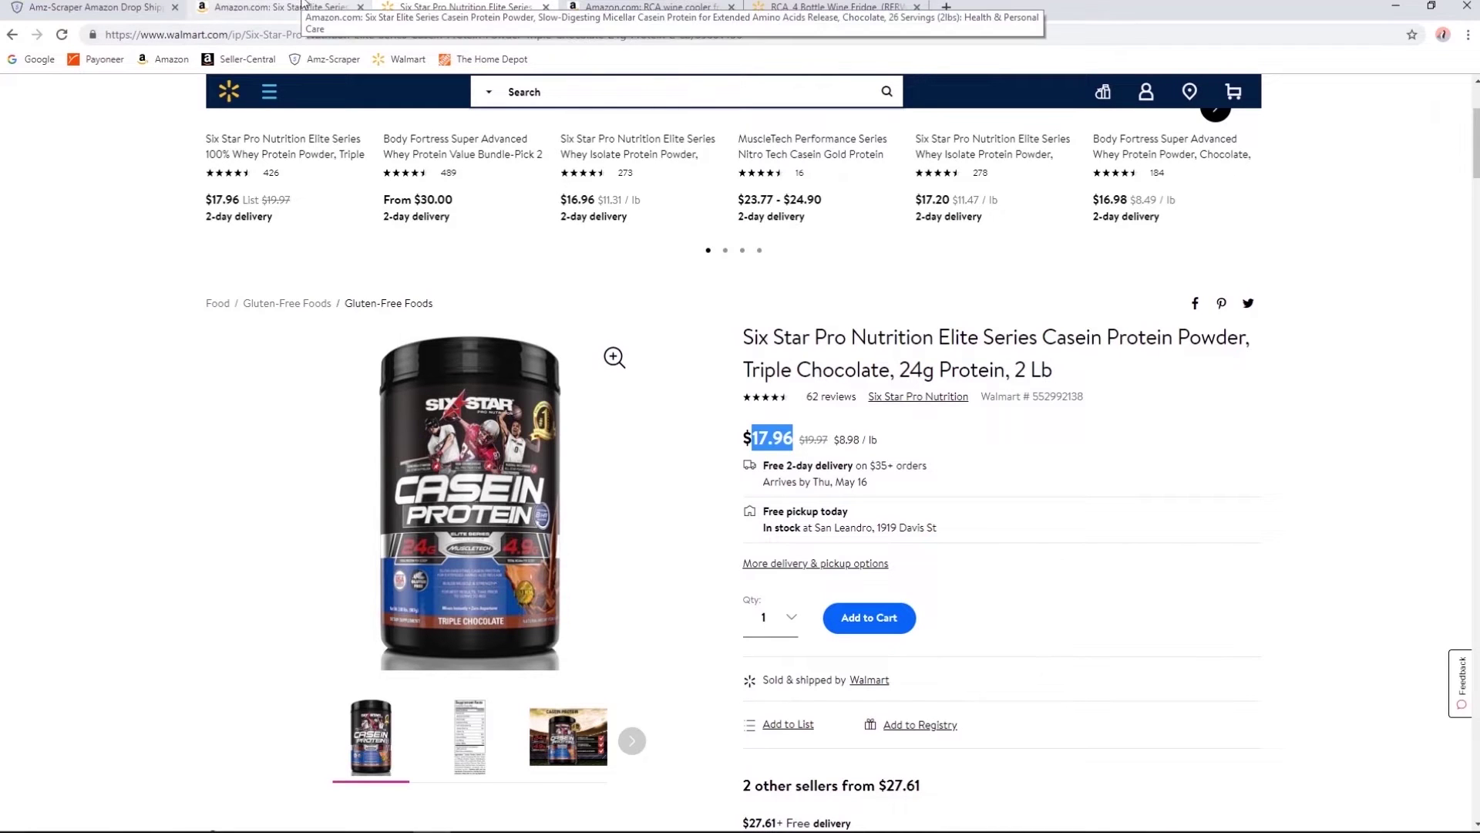
click(303, 7)
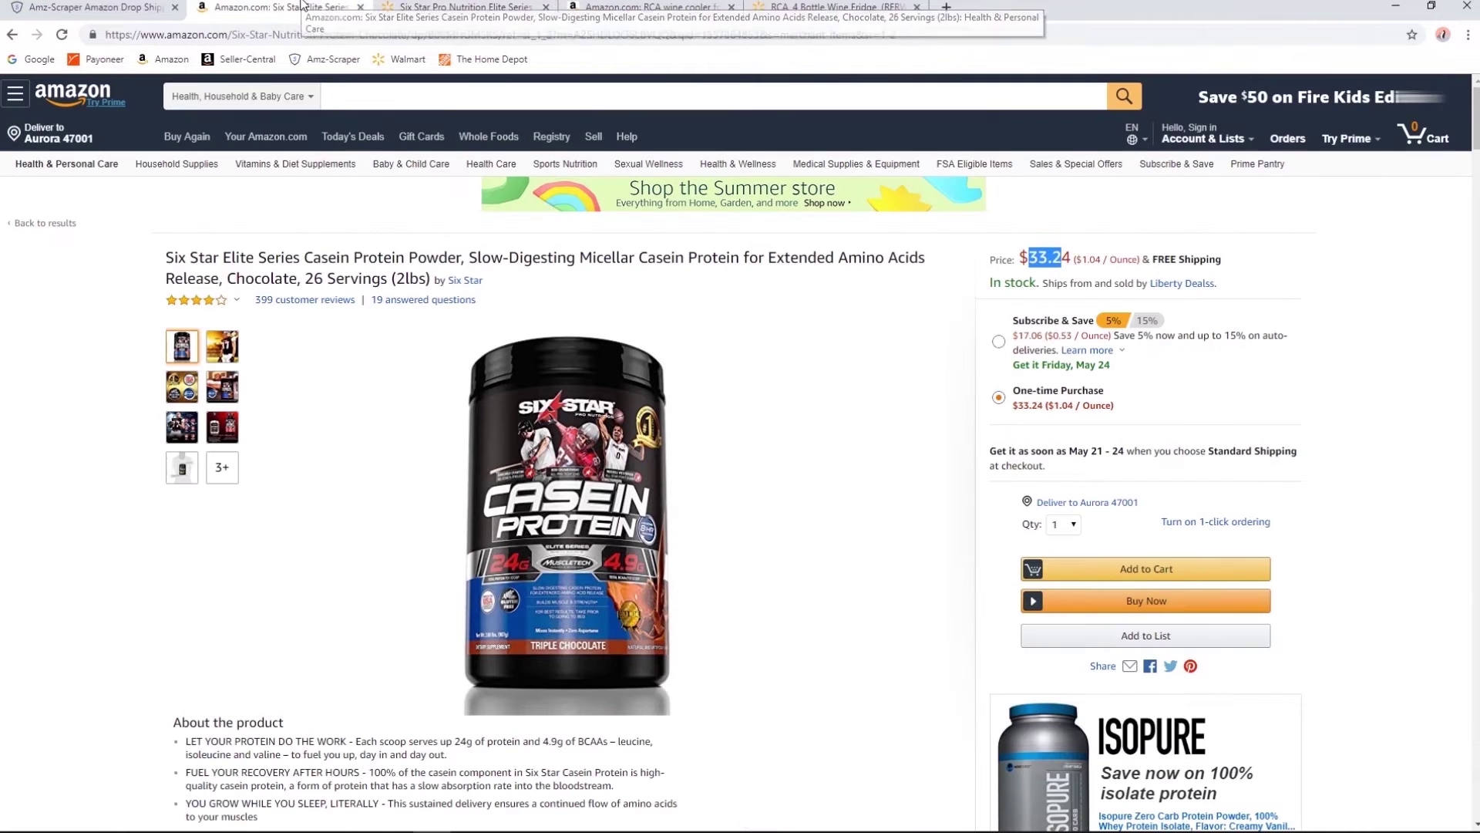
Go back to the Liberty Dealss results and open the FLOUREON 2S battery listing.
click(12, 37)
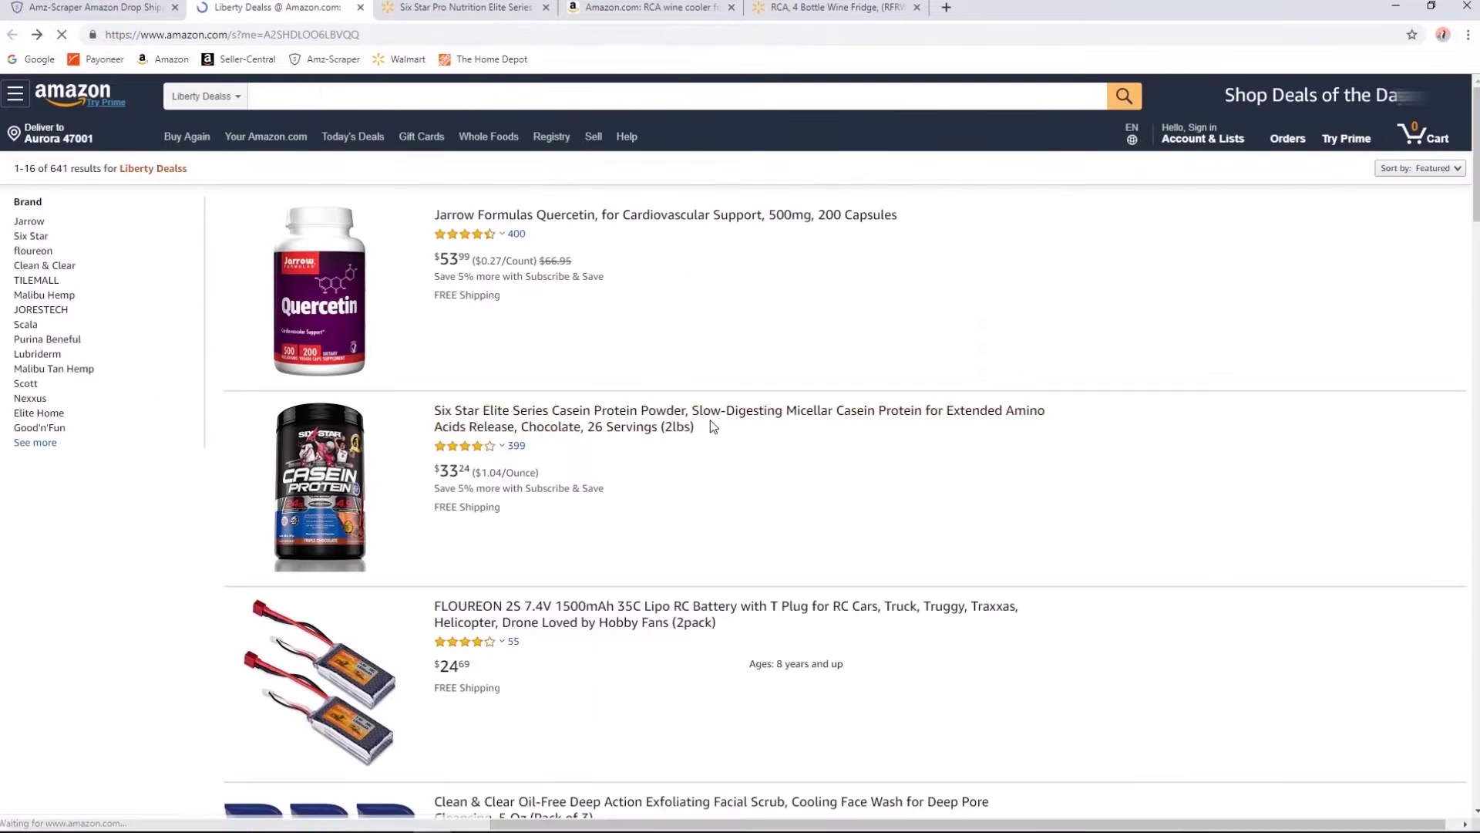
scroll(672, 318, down, 5)
scroll(671, 317, up, 1)
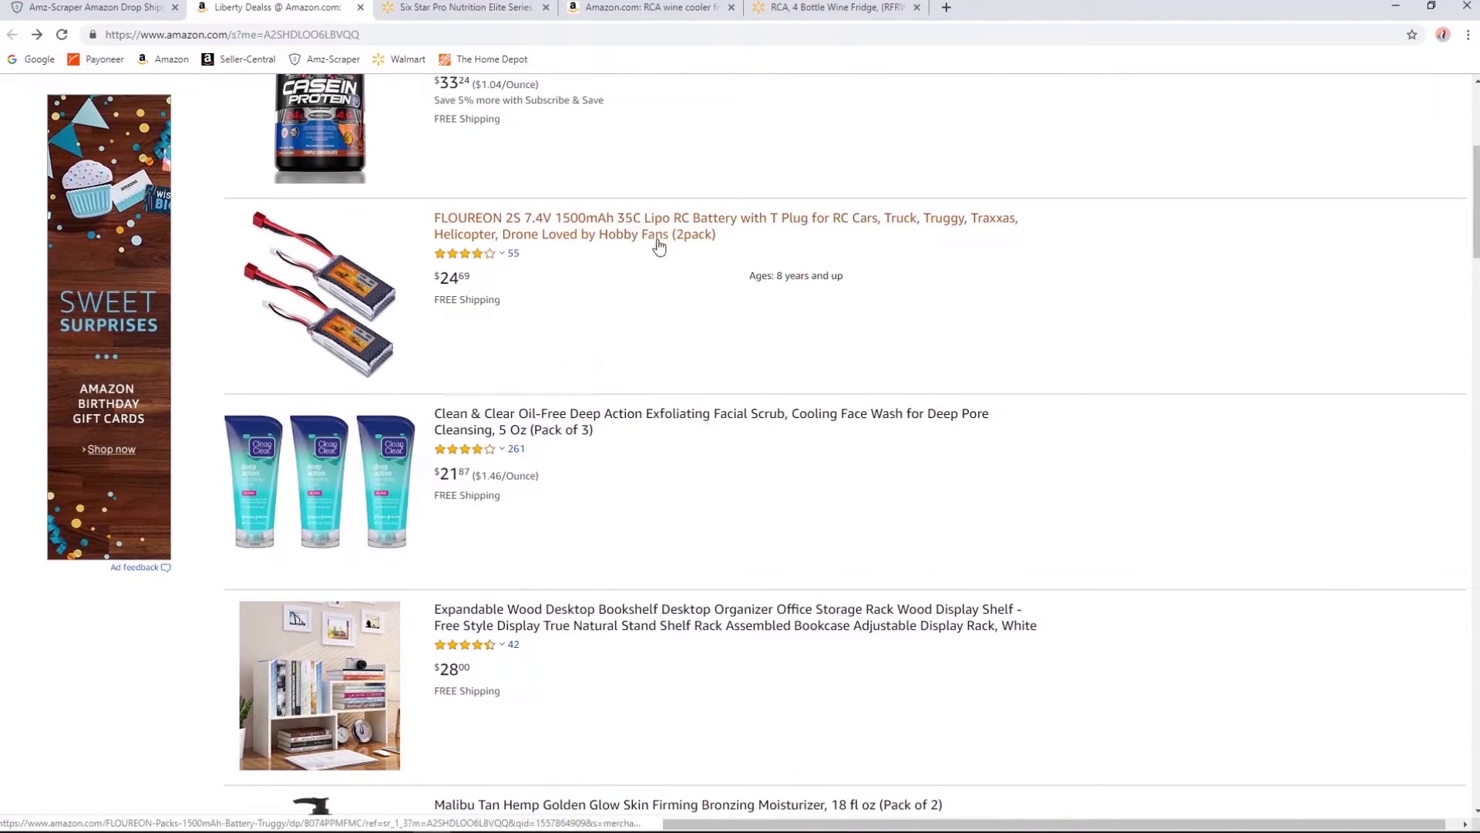
click(683, 236)
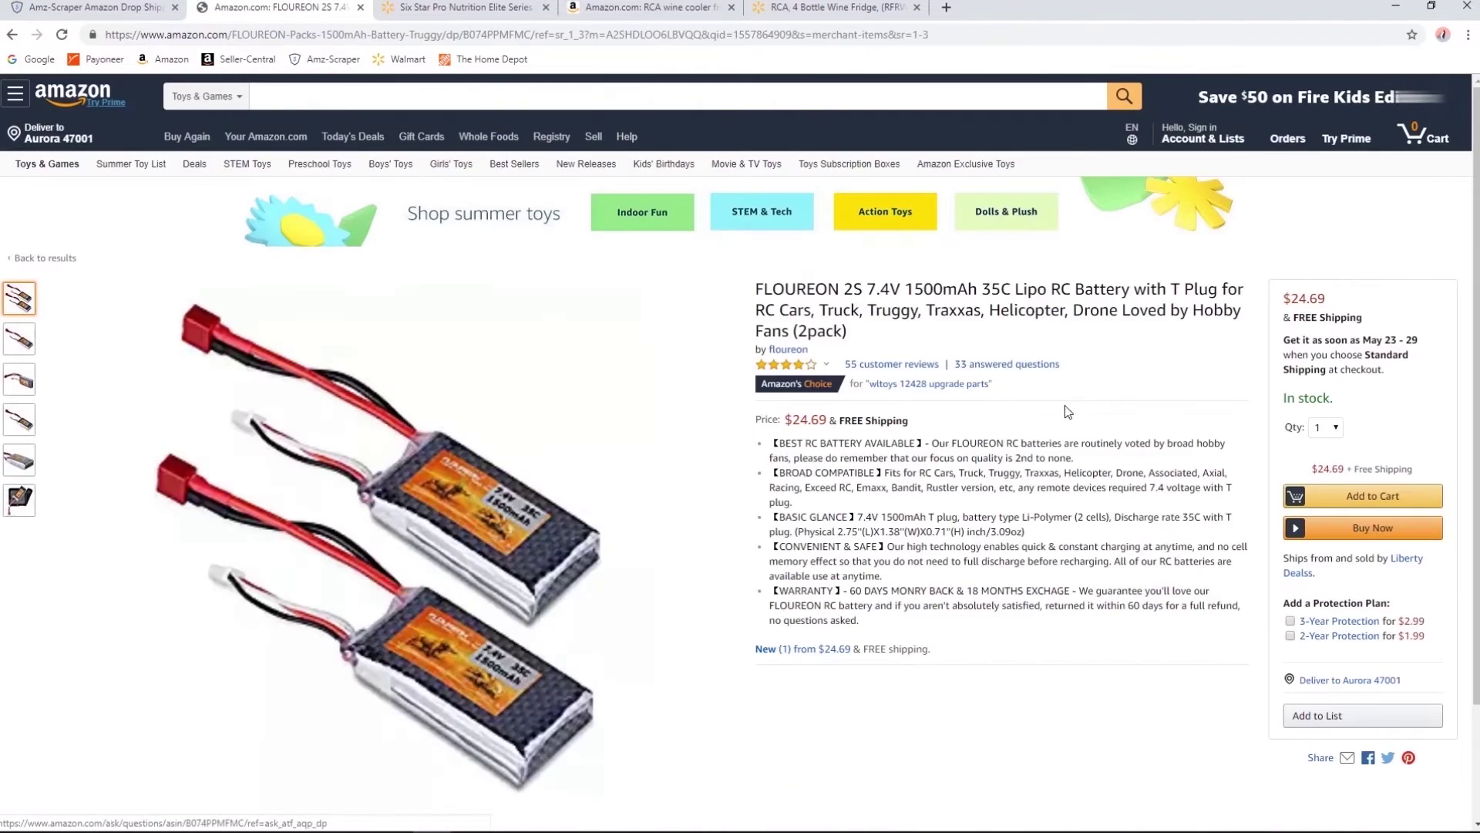
Search Google for the FLOUREON title, then return to the storefront and AMZ-Scraper.
triple_click(916, 303)
drag(864, 293, 869, 297)
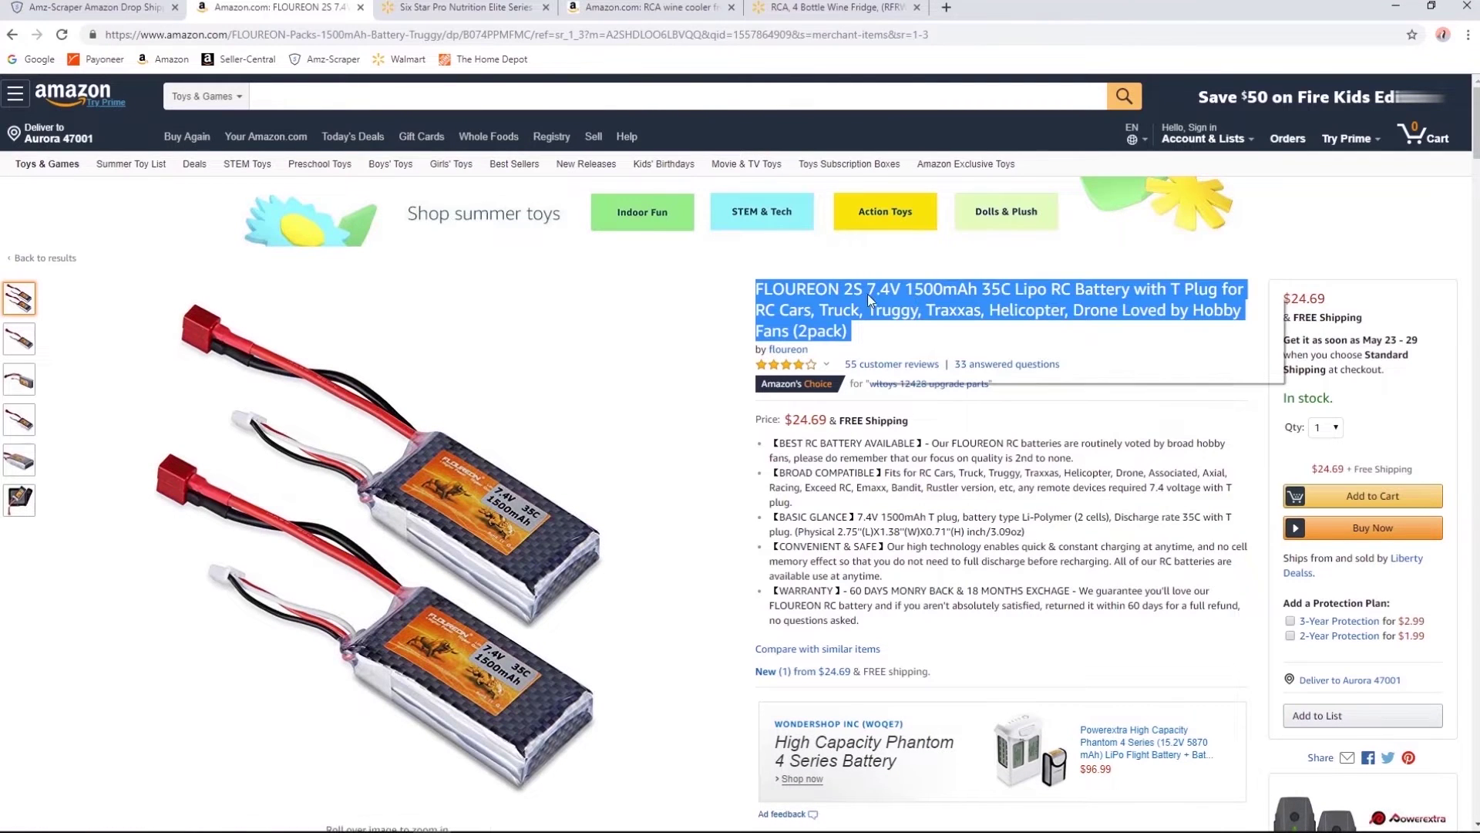
right_click(869, 300)
click(964, 323)
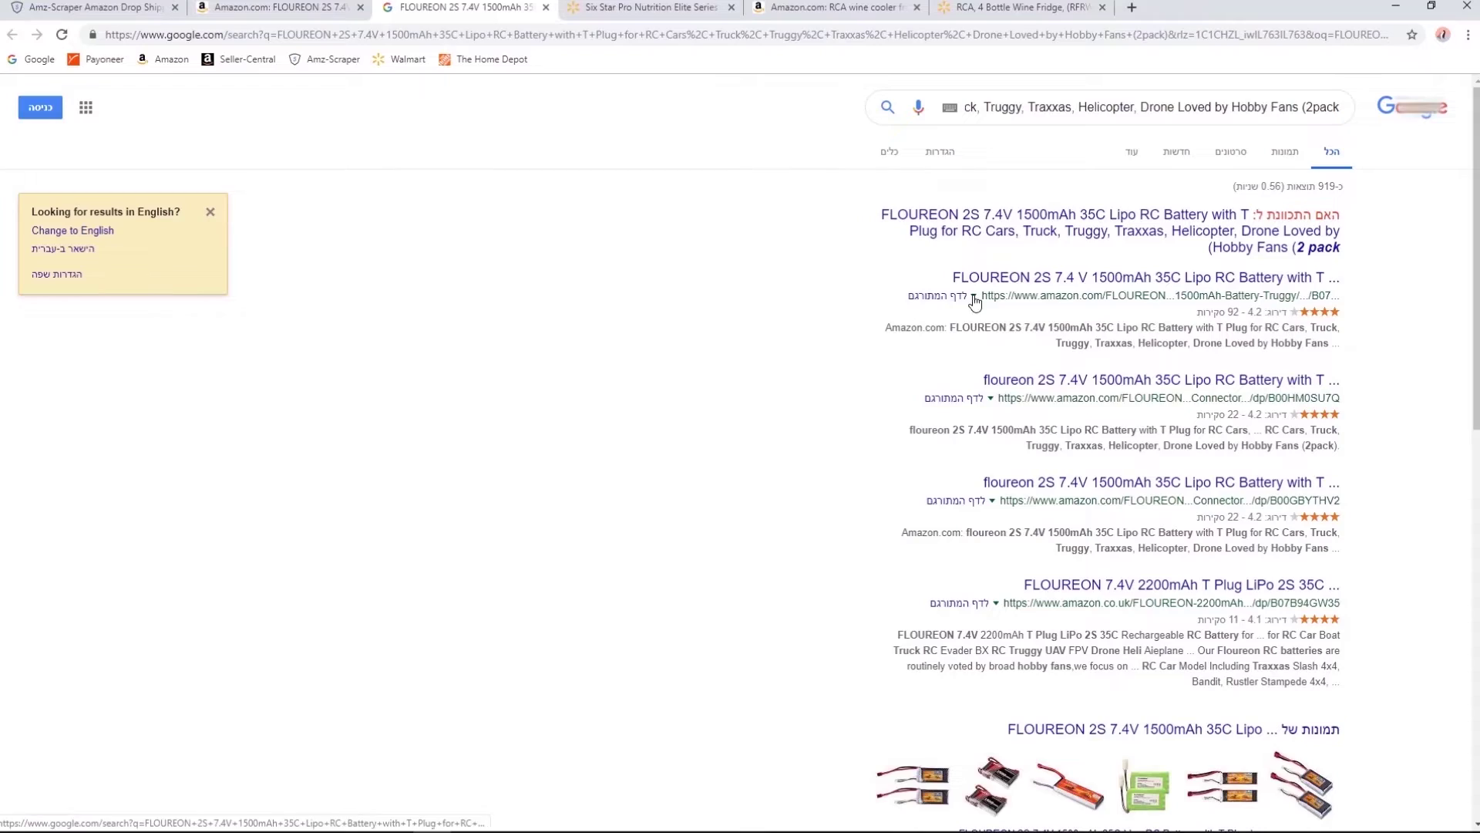
scroll(1076, 363, down, 10)
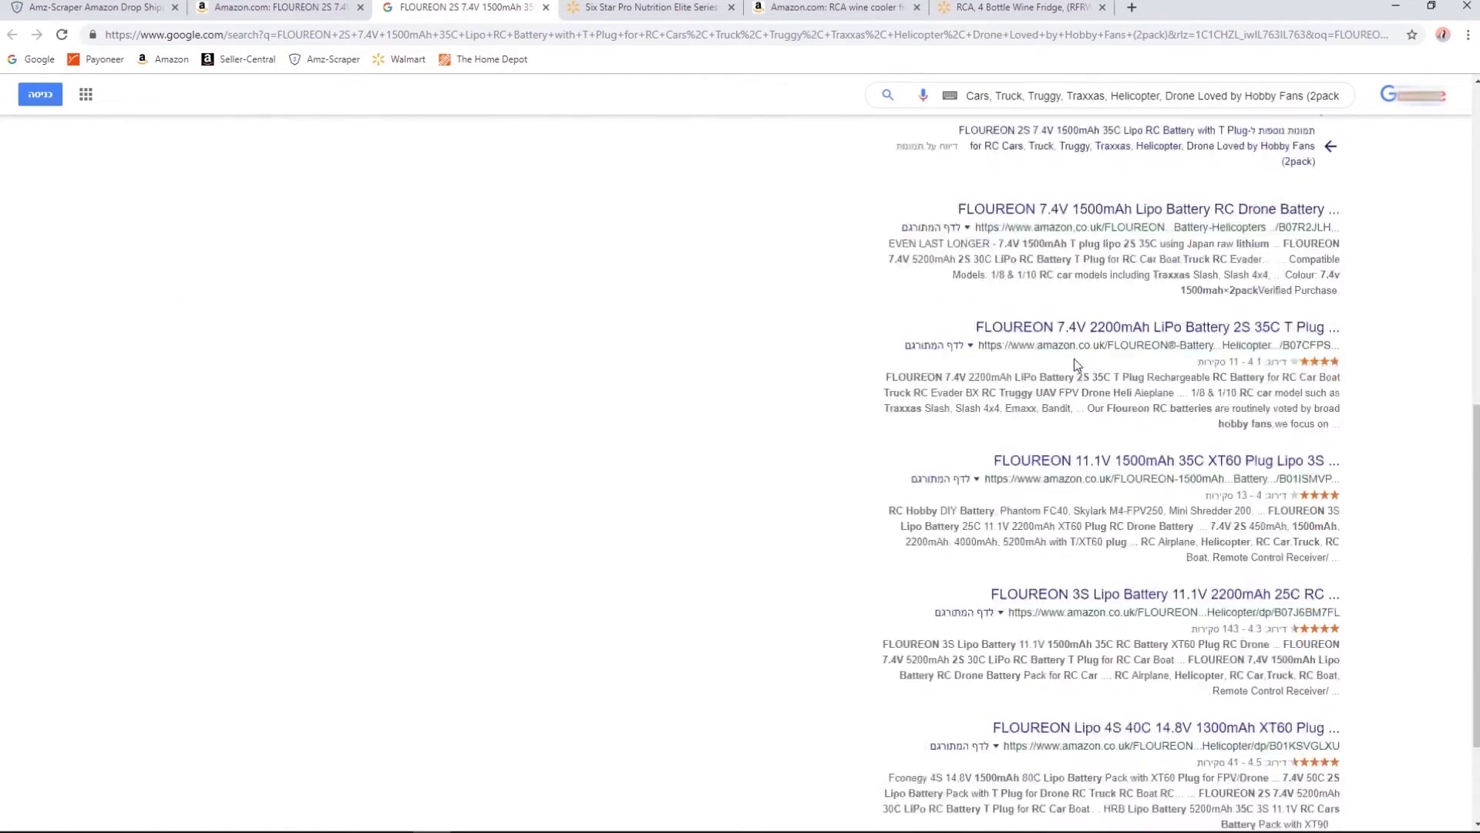
scroll(1075, 358, down, 10)
scroll(1075, 359, up, 10)
key(ctrl+w)
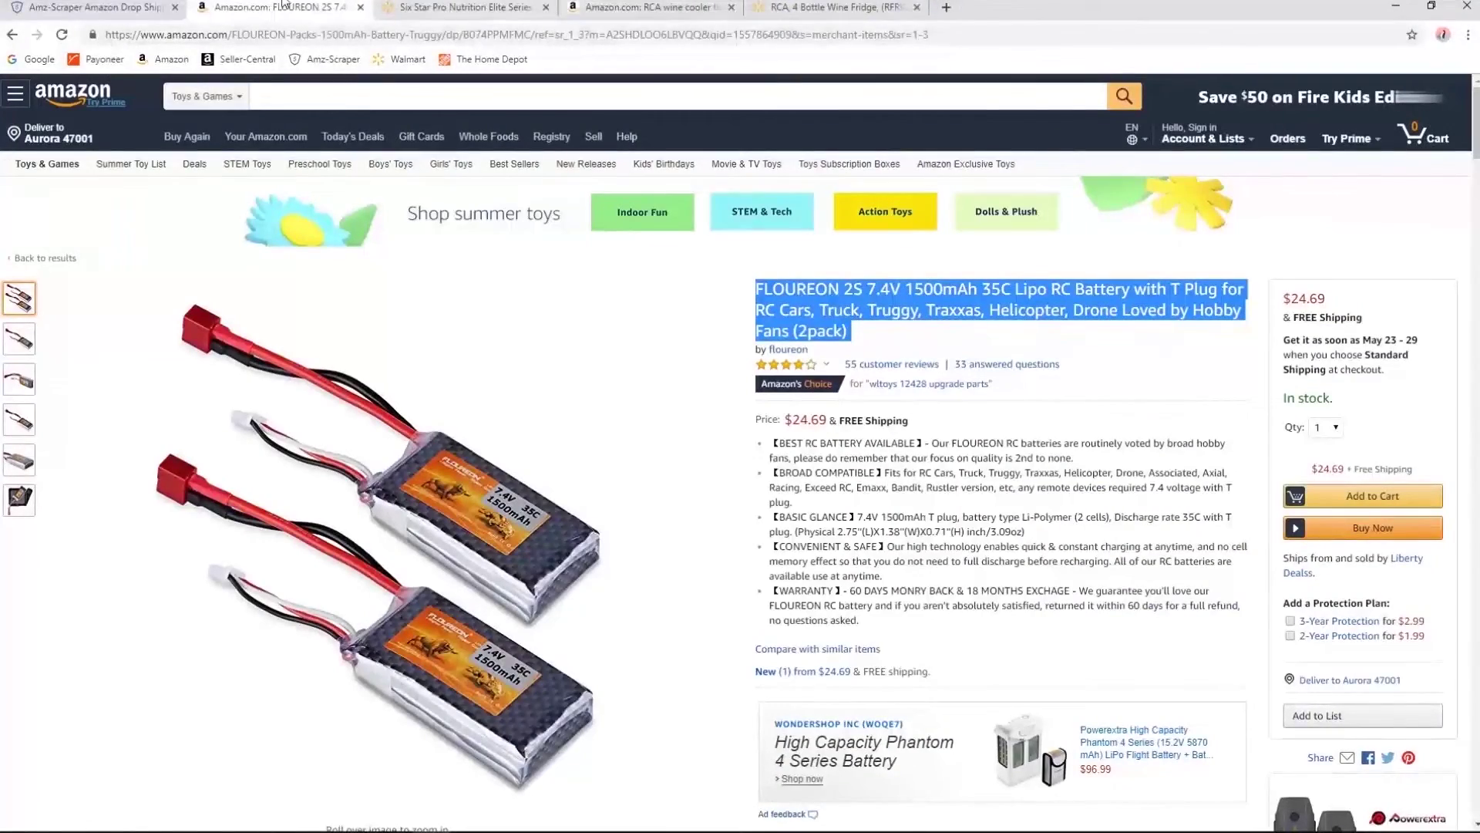
click(12, 34)
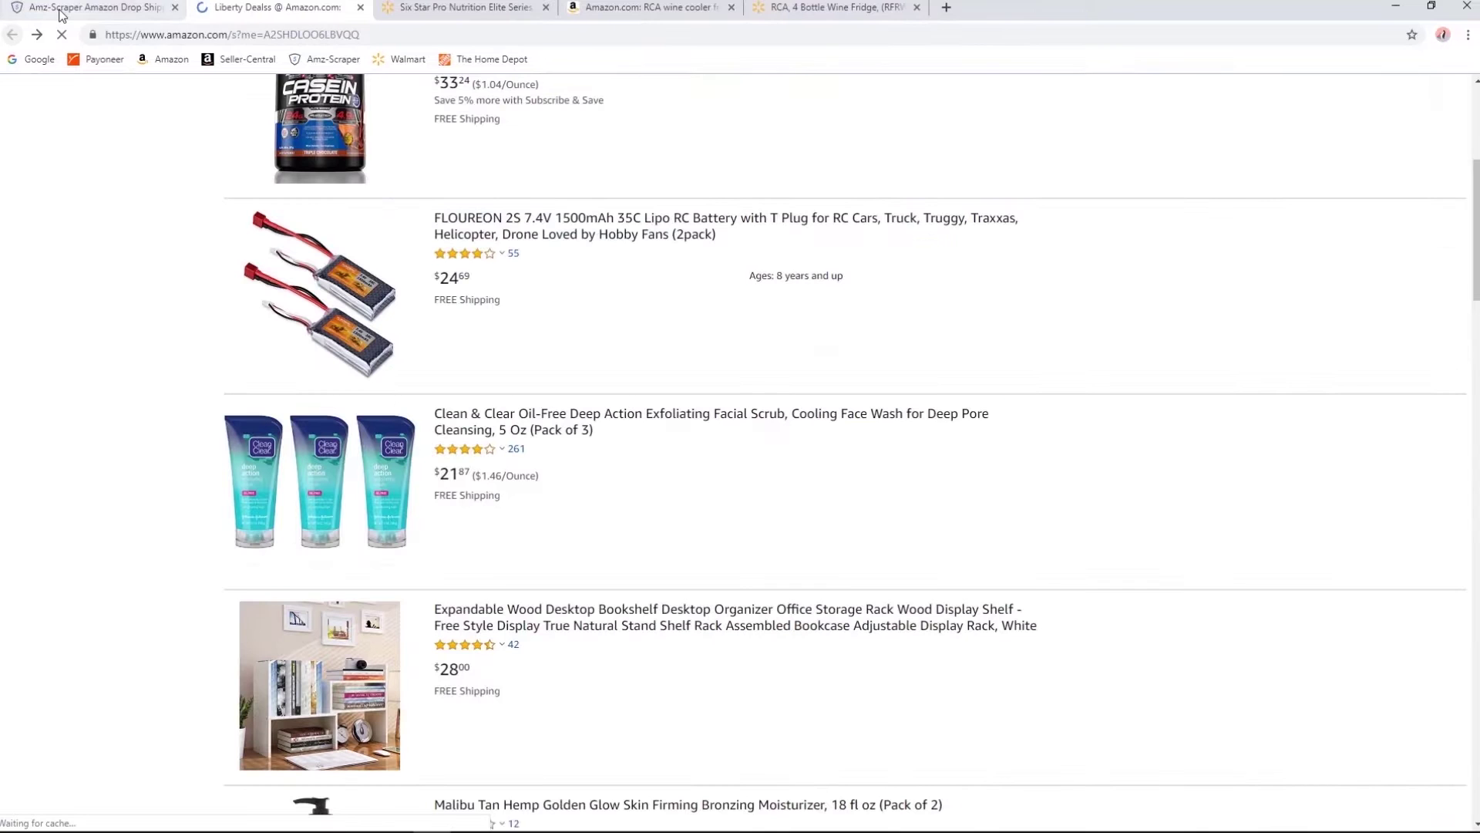
click(60, 14)
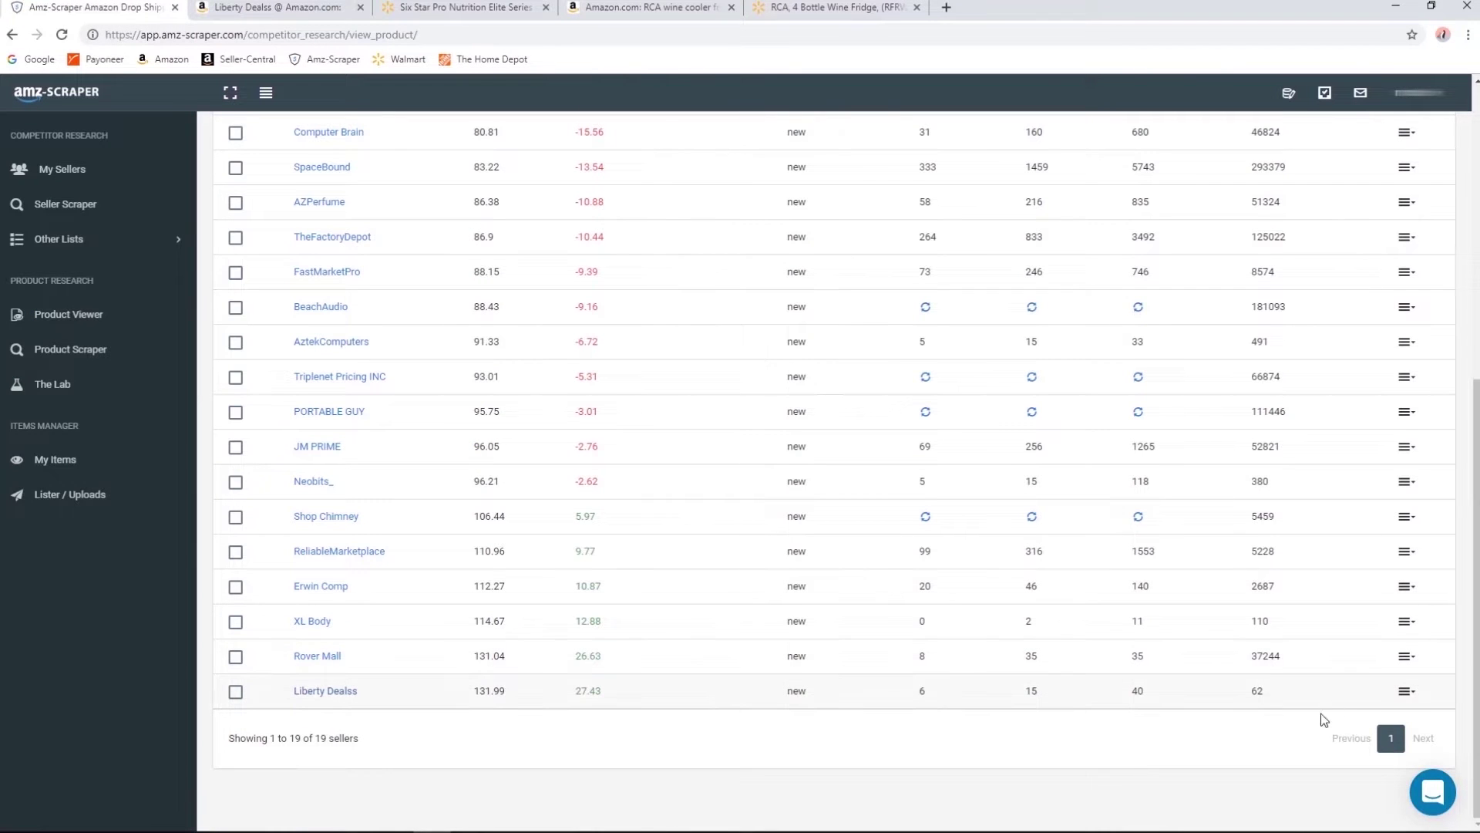
Open the scrape setup for the Liberty Dealss seller and close the tutorial video.
scroll(1249, 615, up, 1)
scroll(1253, 614, down, 1)
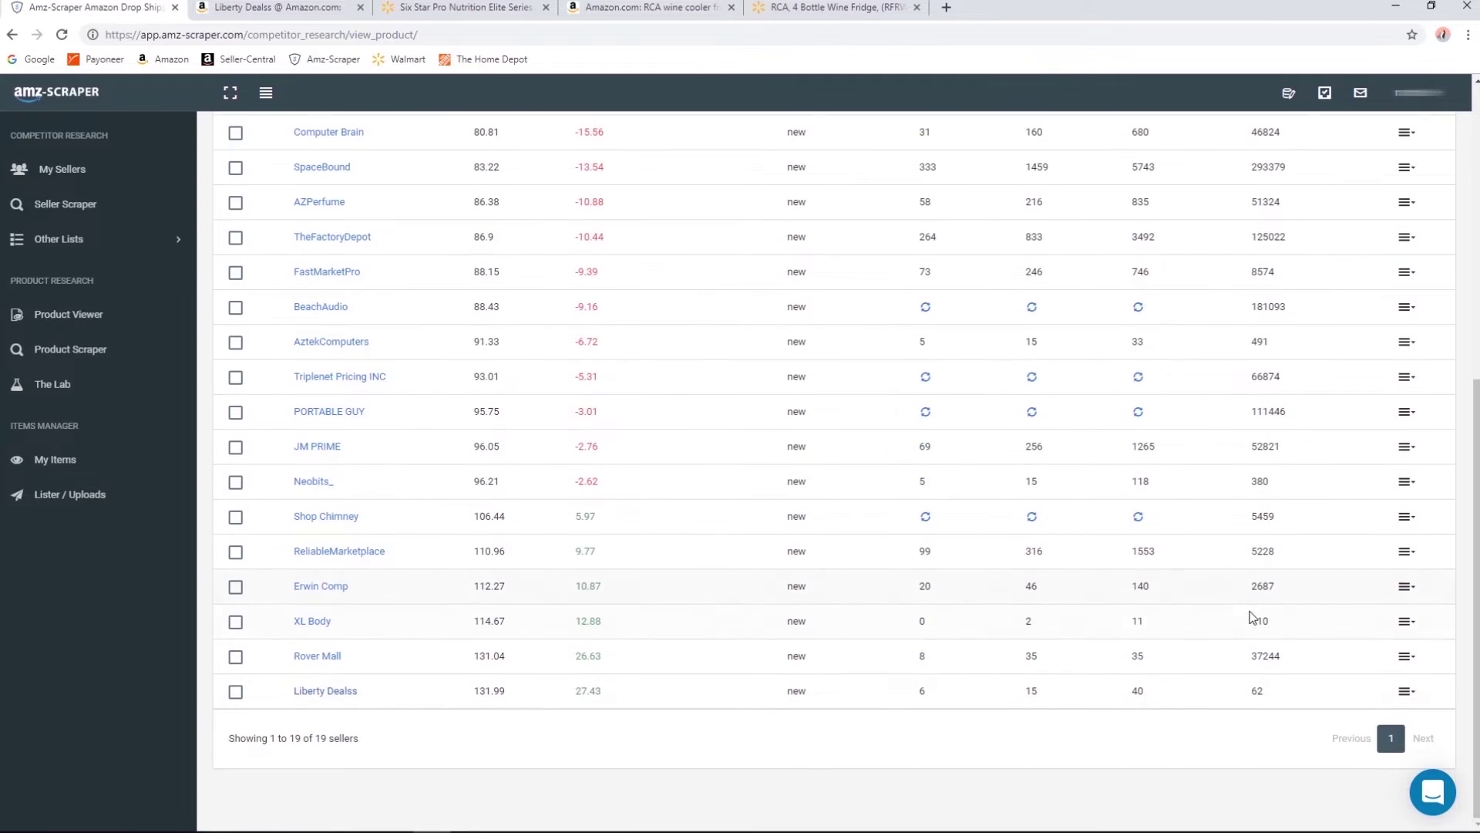
click(1405, 692)
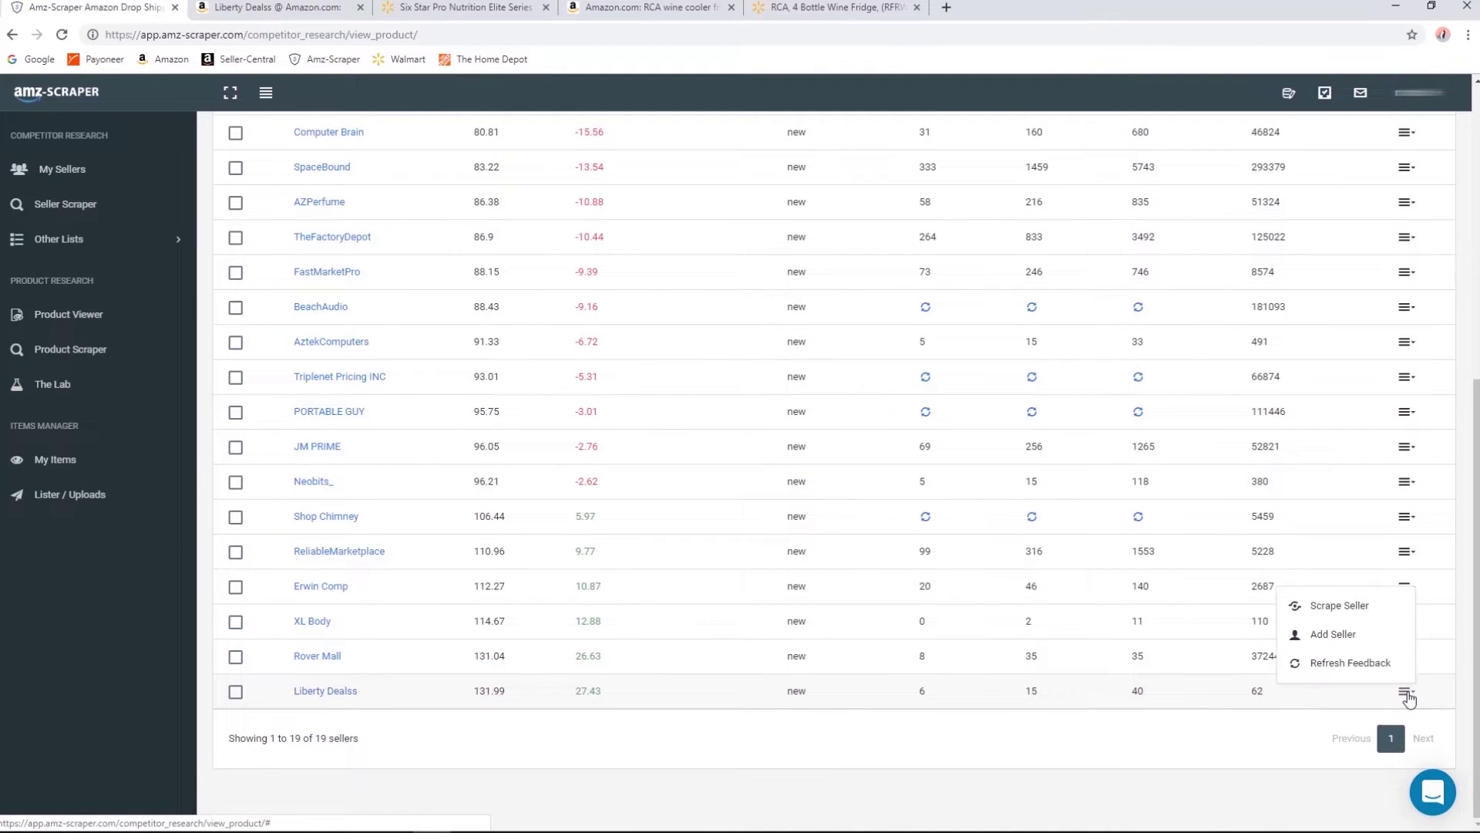
click(1342, 606)
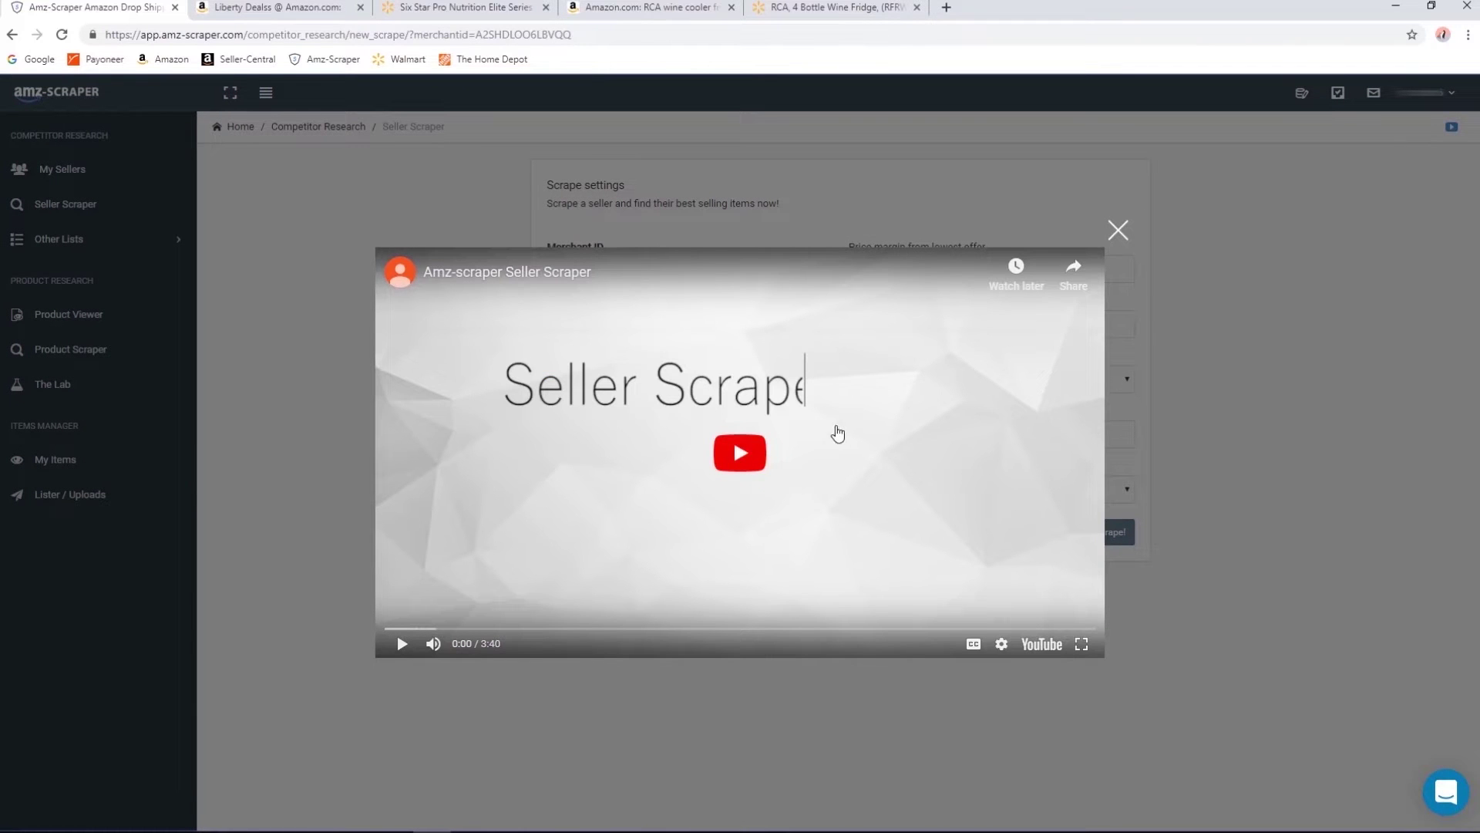
click(1120, 233)
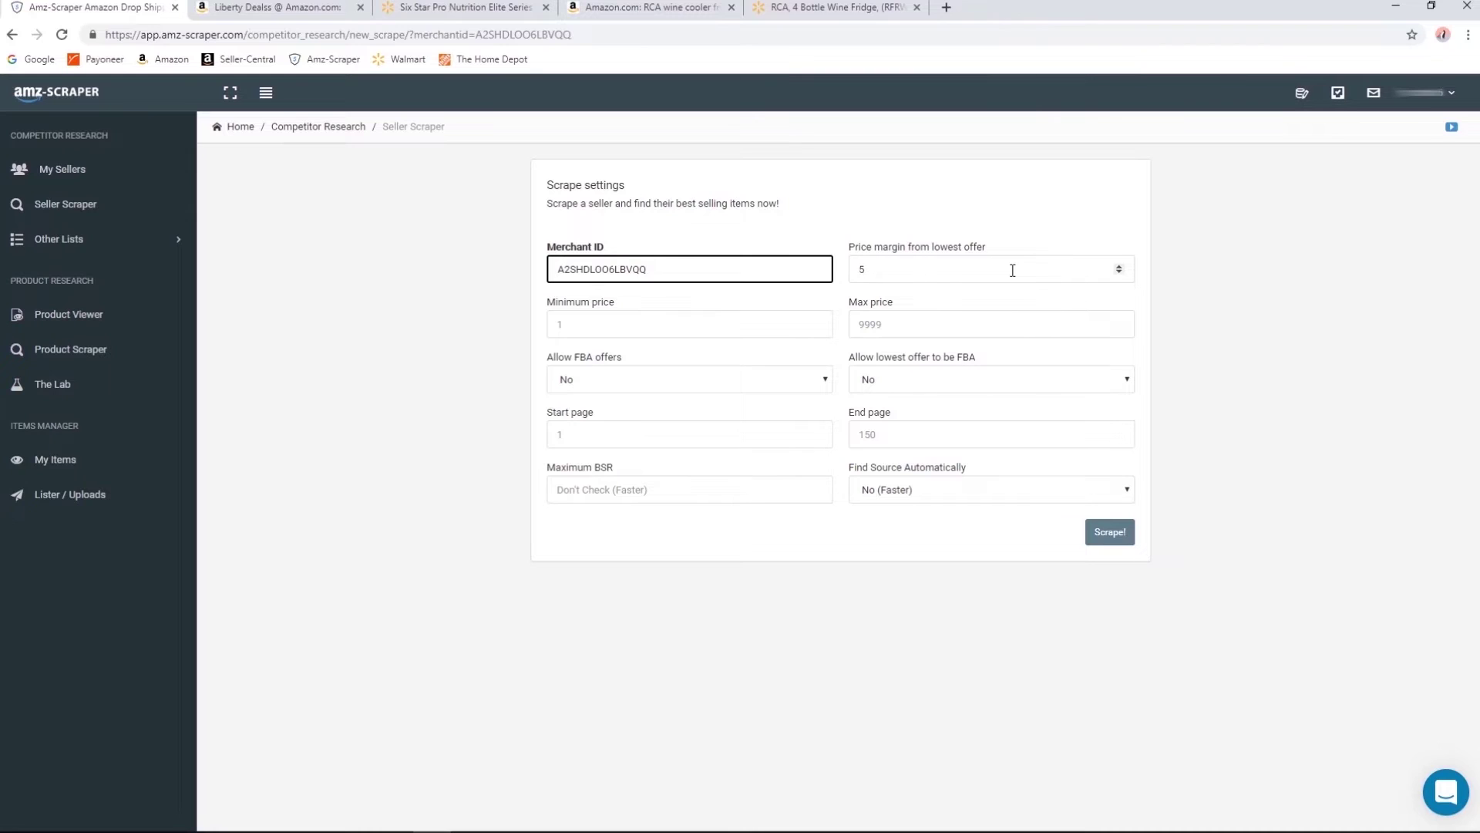
Set max BSR 300000 with automatic source finding and launch the scrape.
click(598, 495)
text(300000)
click(886, 491)
click(887, 522)
click(1110, 534)
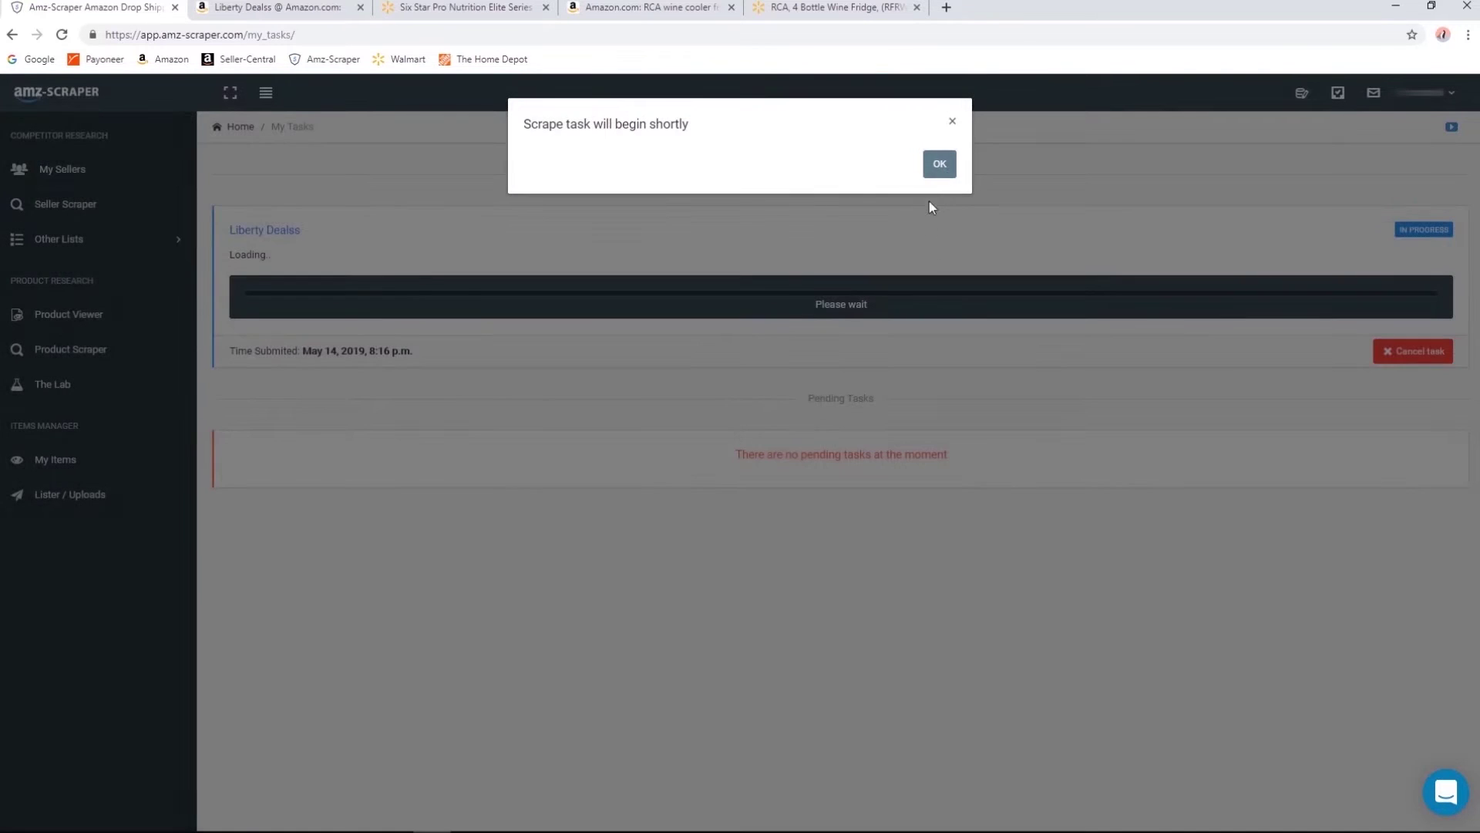
Dismiss the 'Scrape task will begin shortly' notice and check the running task's progress.
click(940, 159)
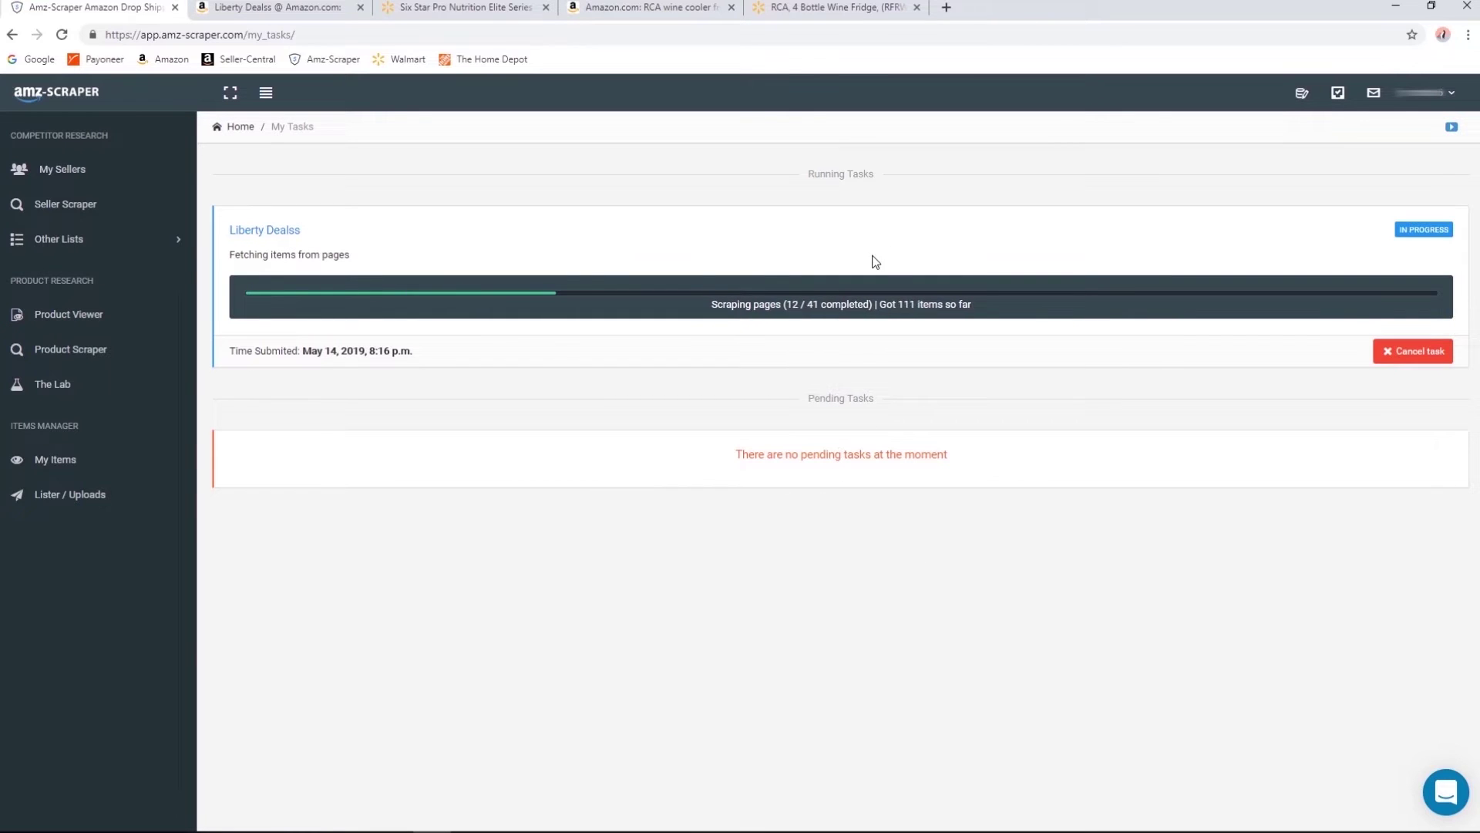
triple_click(857, 457)
click(857, 553)
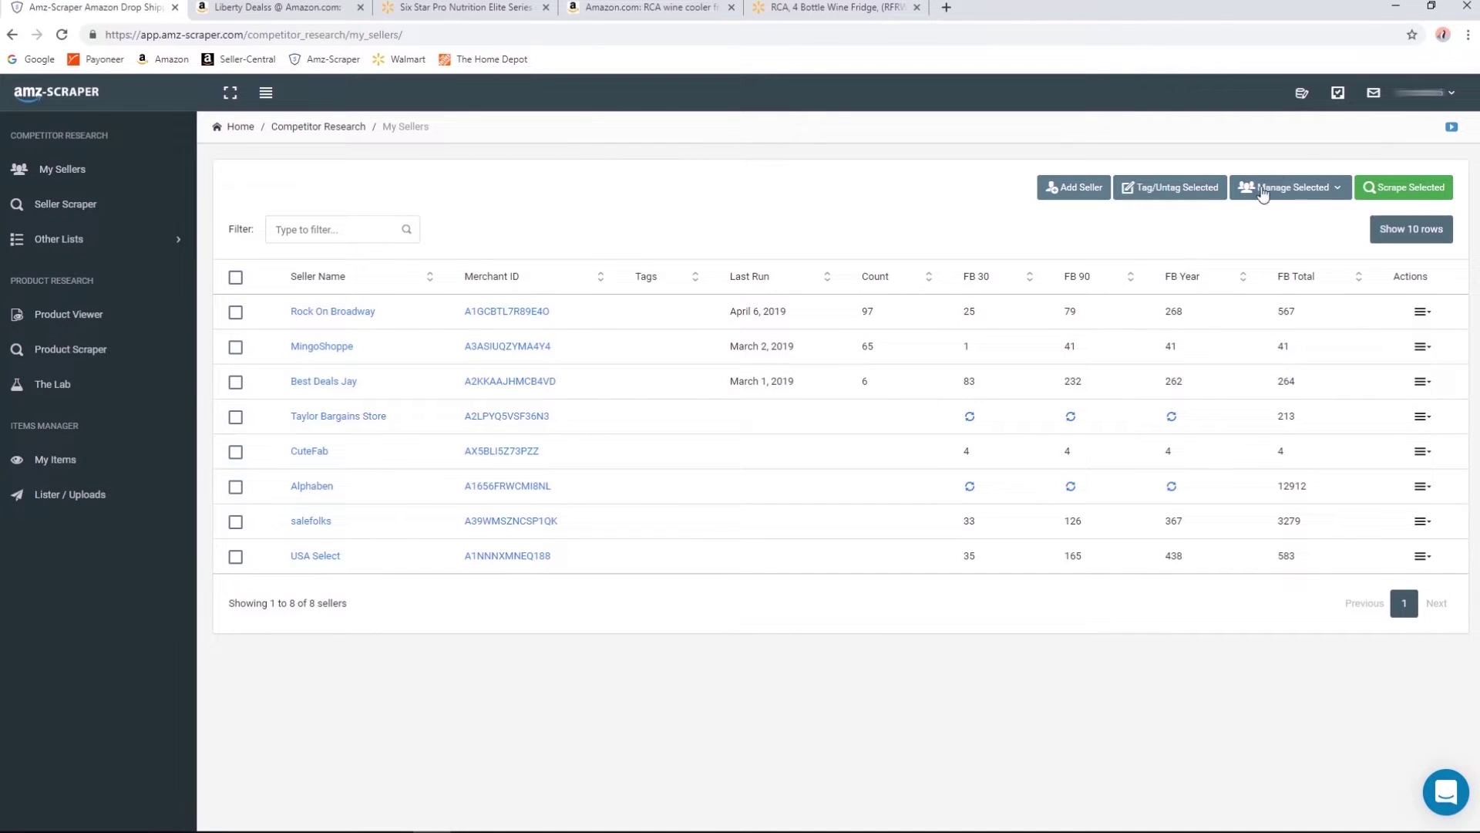
click(1338, 94)
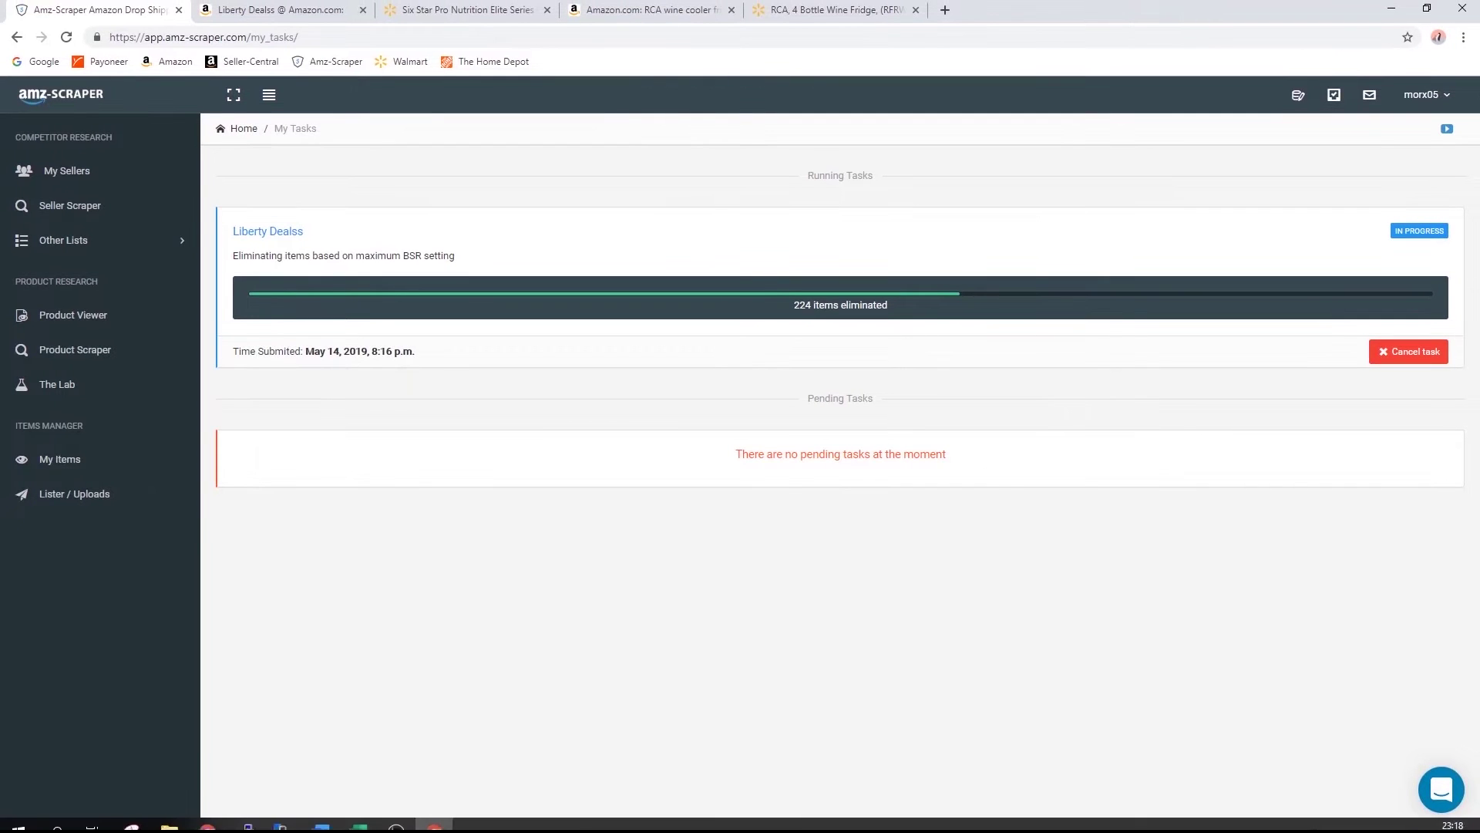
Check the system clock while the Liberty Dealss scrape finishes.
click(1463, 815)
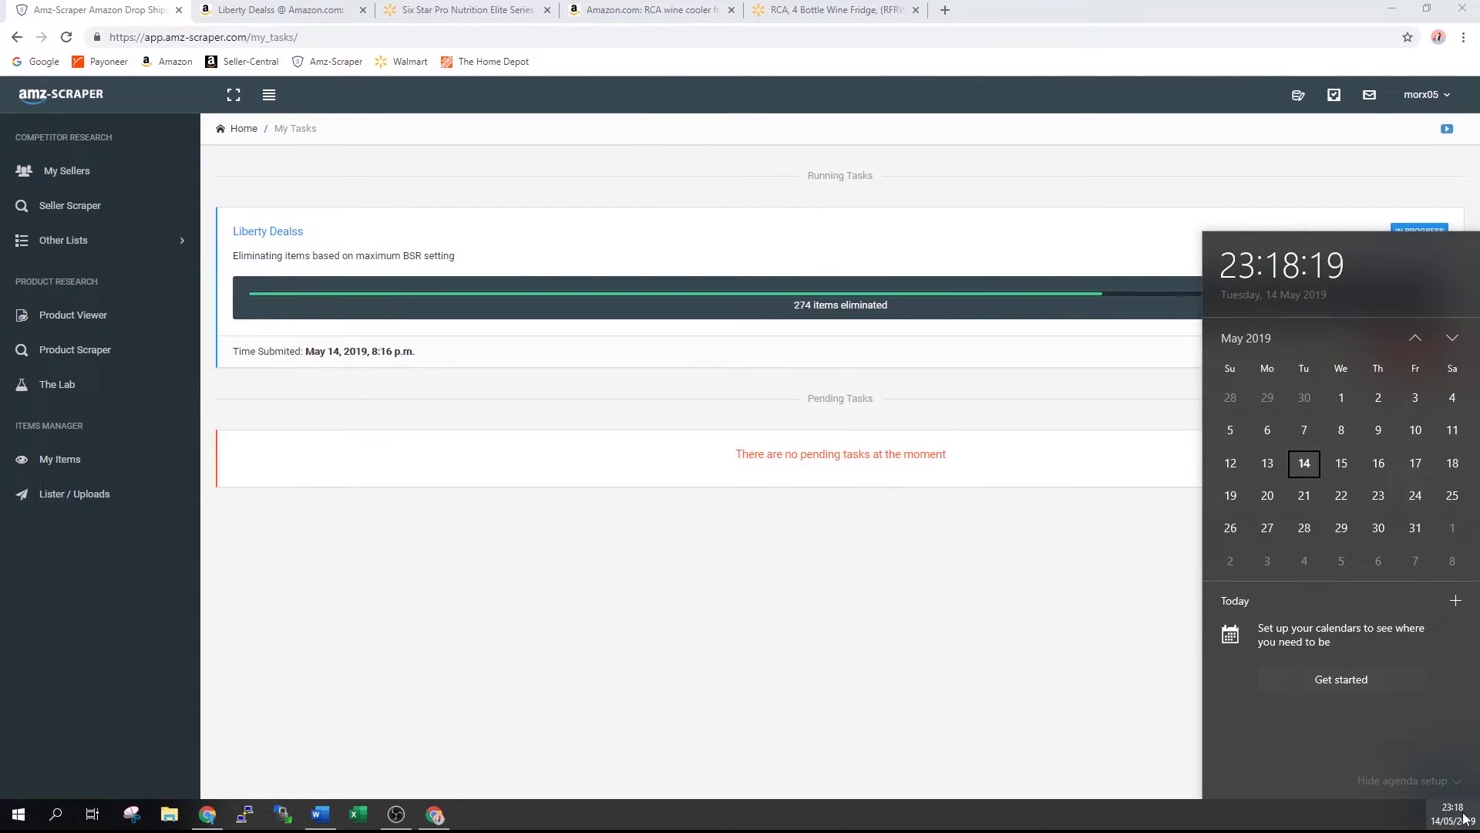
click(1464, 819)
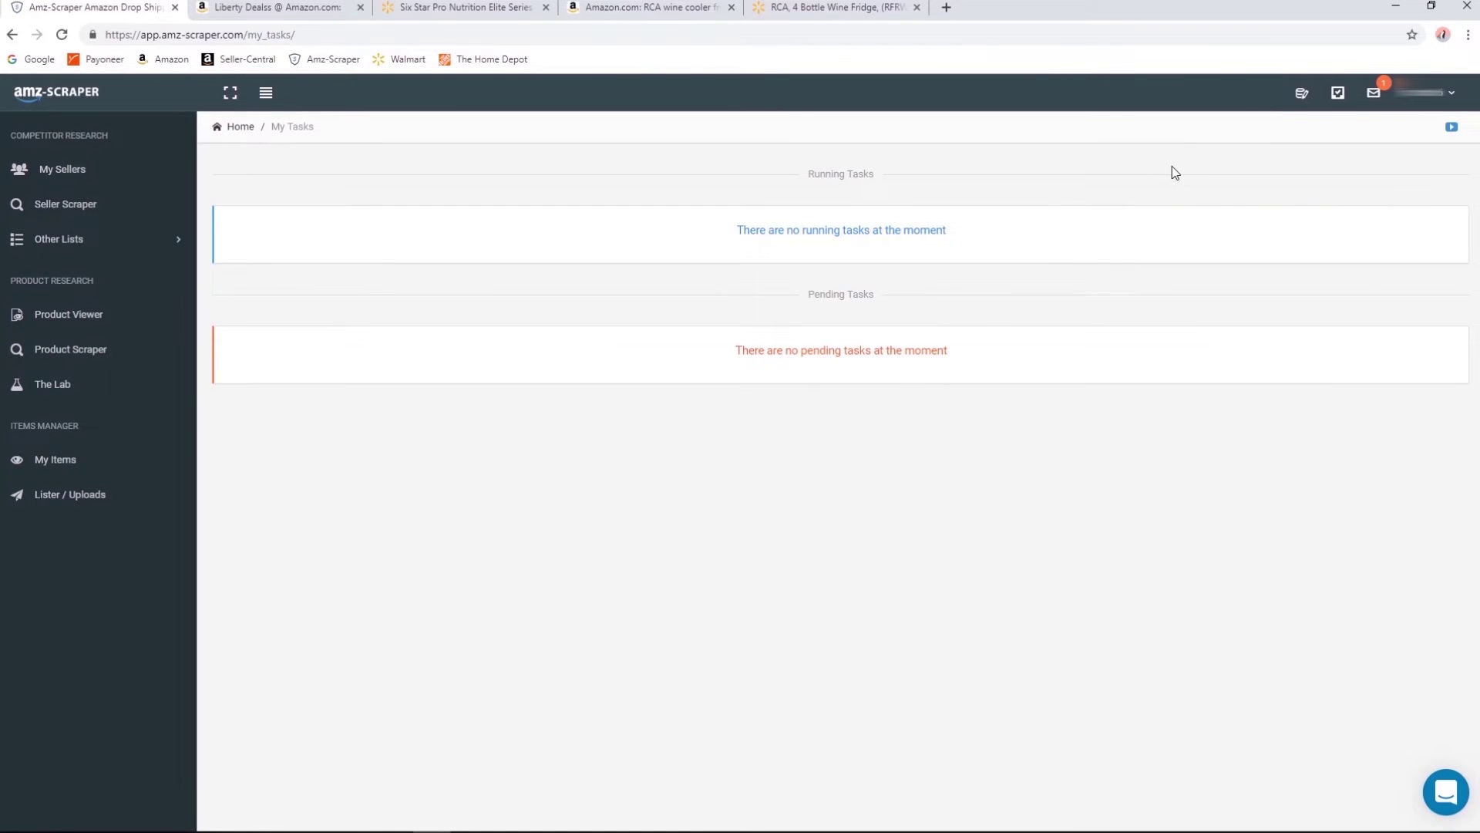
Check the Liberty Deals storefront on Amazon, then go back to the scraper's task page.
click(315, 9)
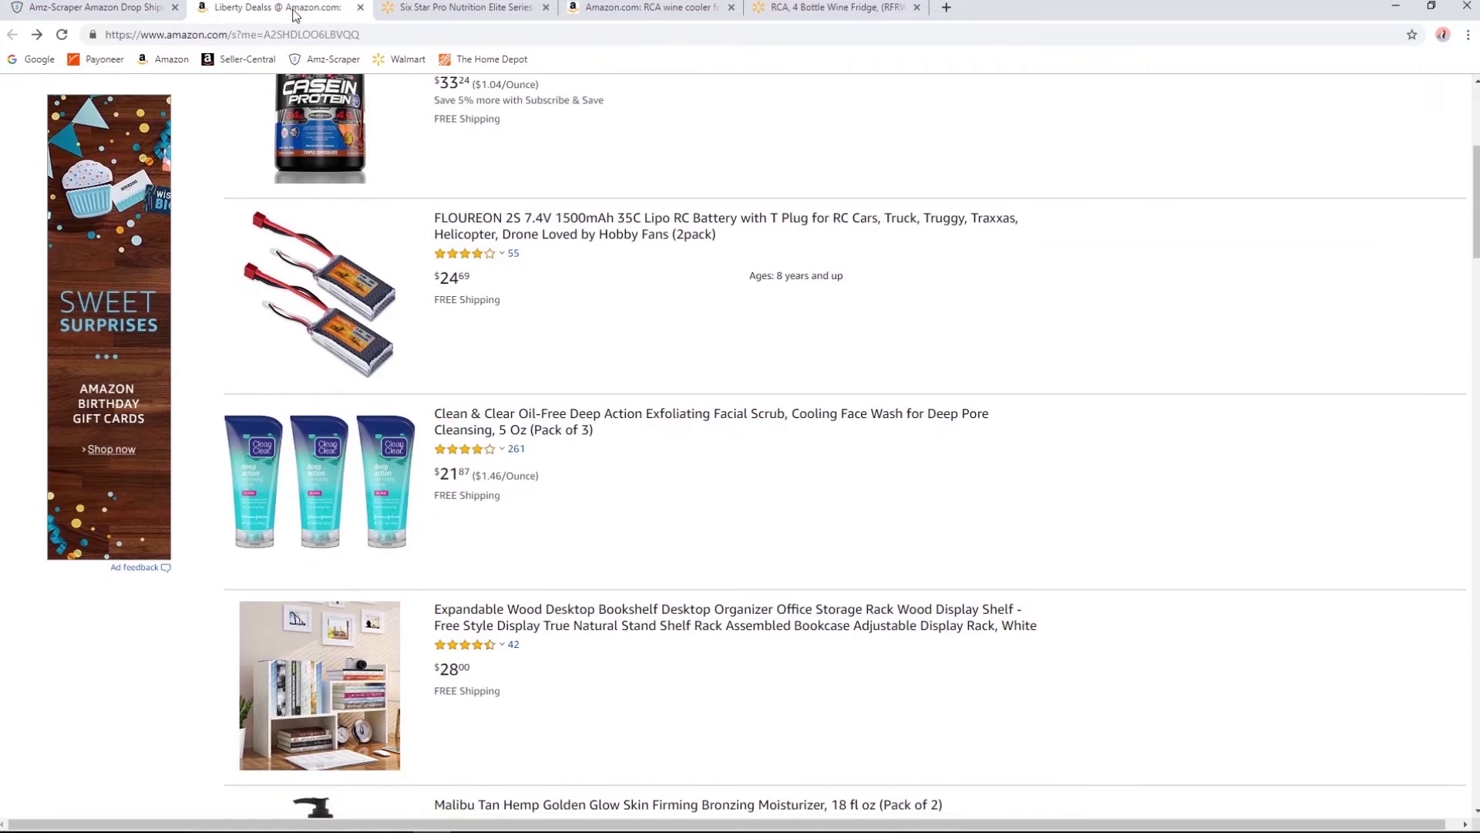
scroll(315, 118, up, 5)
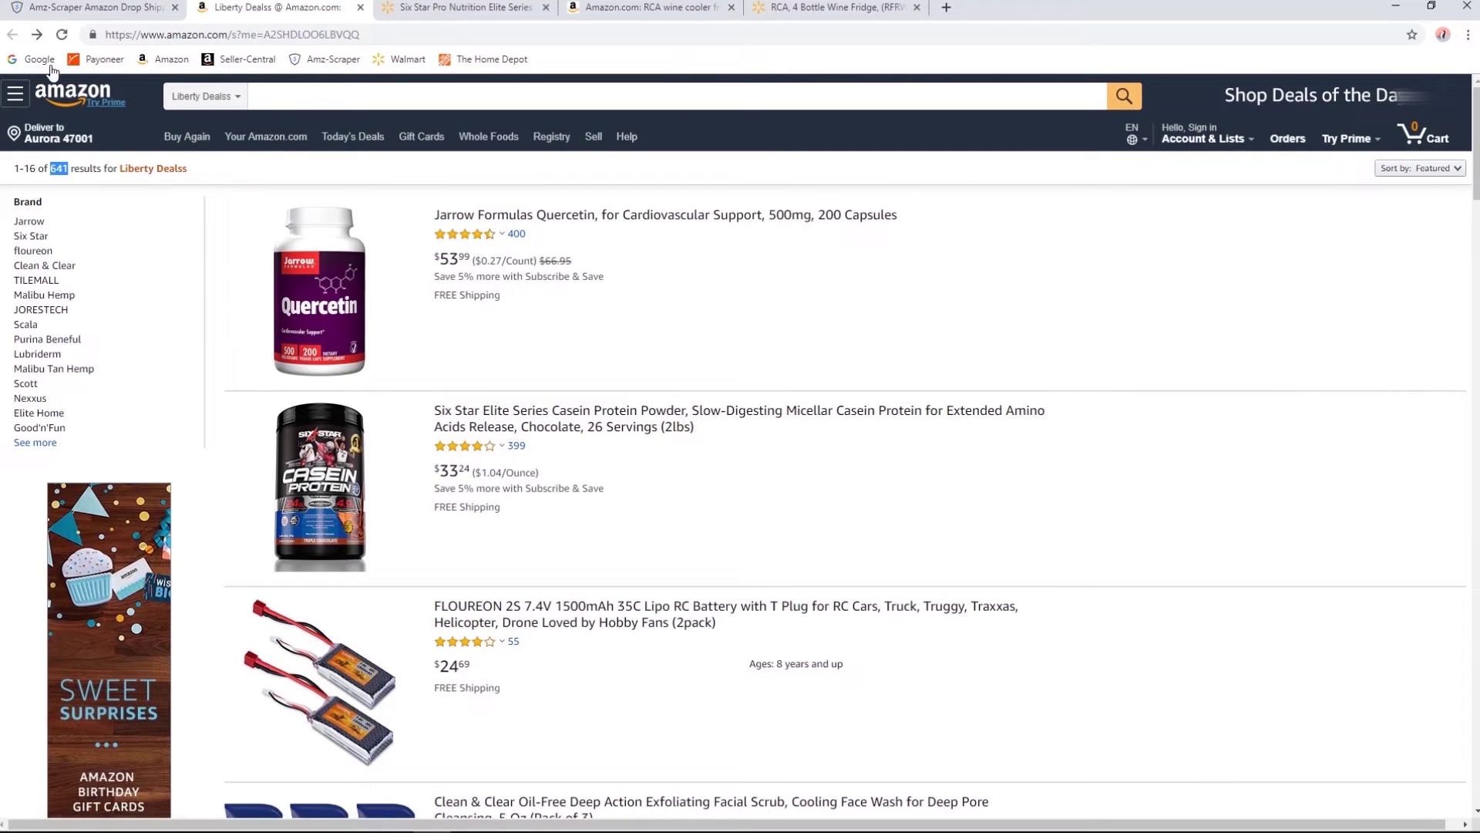
click(94, 9)
Open the finished Liberty Dealss results and scroll through its 55 scraped products.
click(1374, 93)
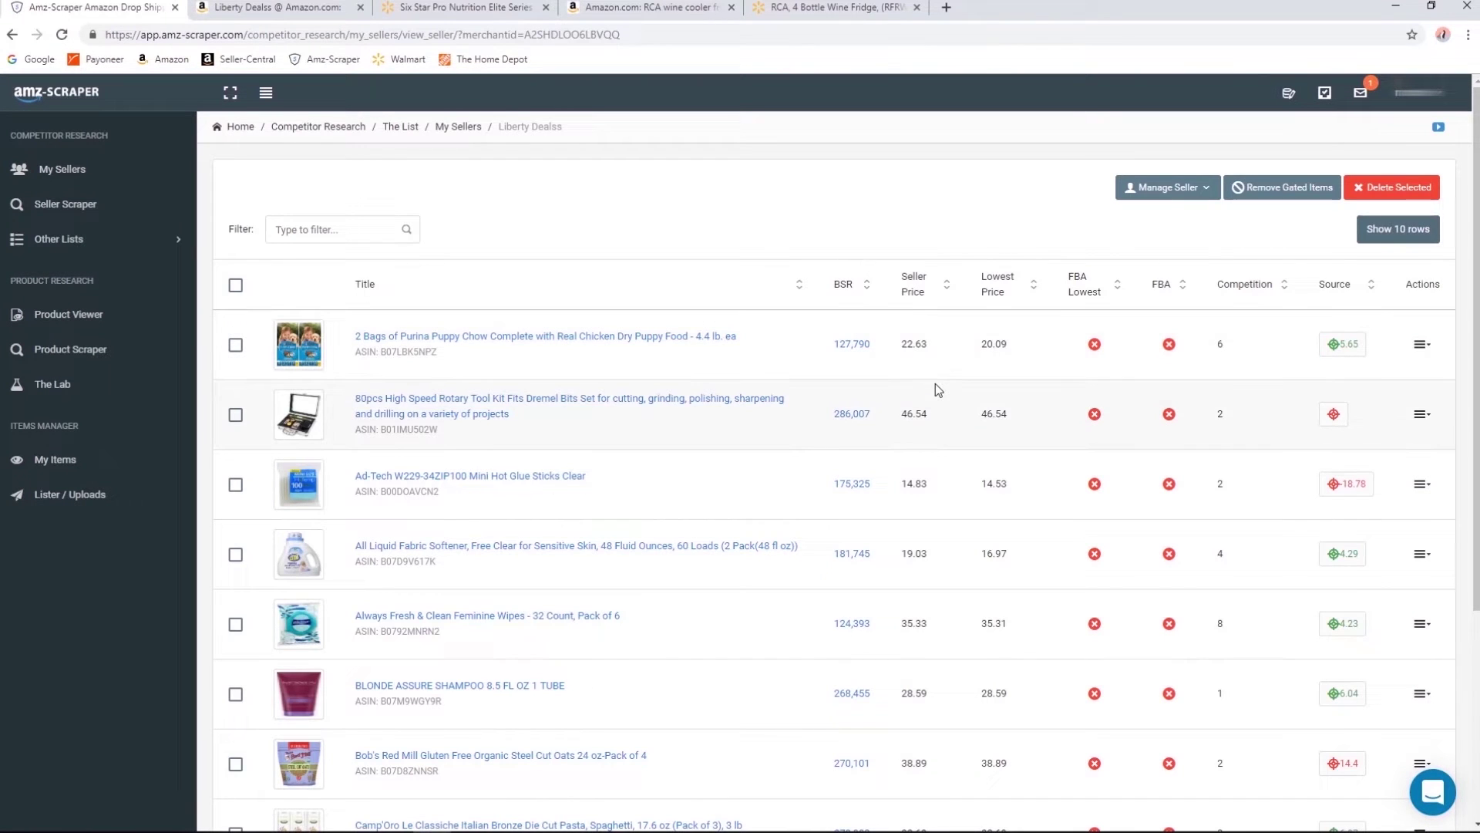
scroll(817, 363, down, 4)
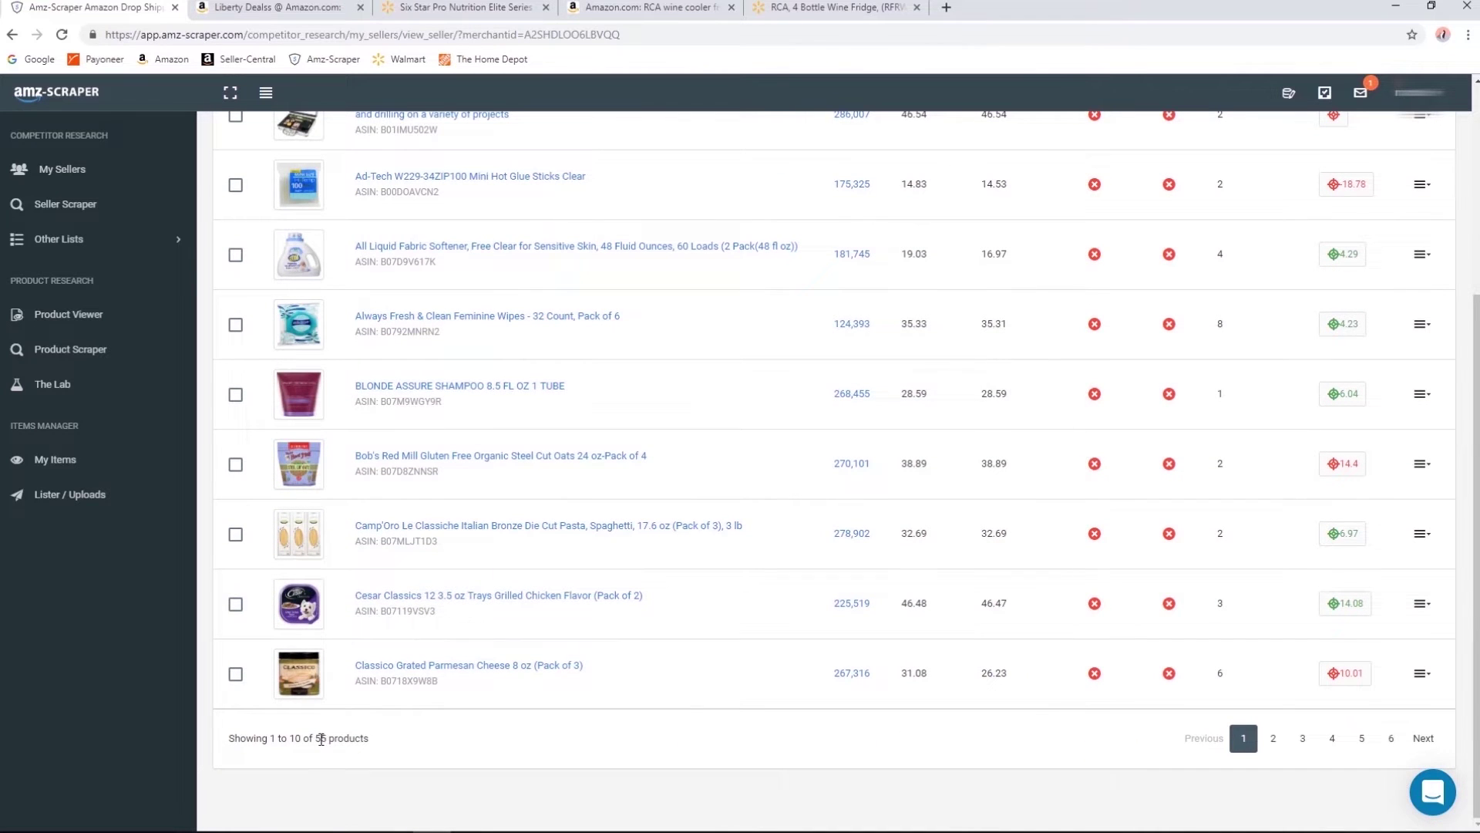
scroll(725, 552, up, 4)
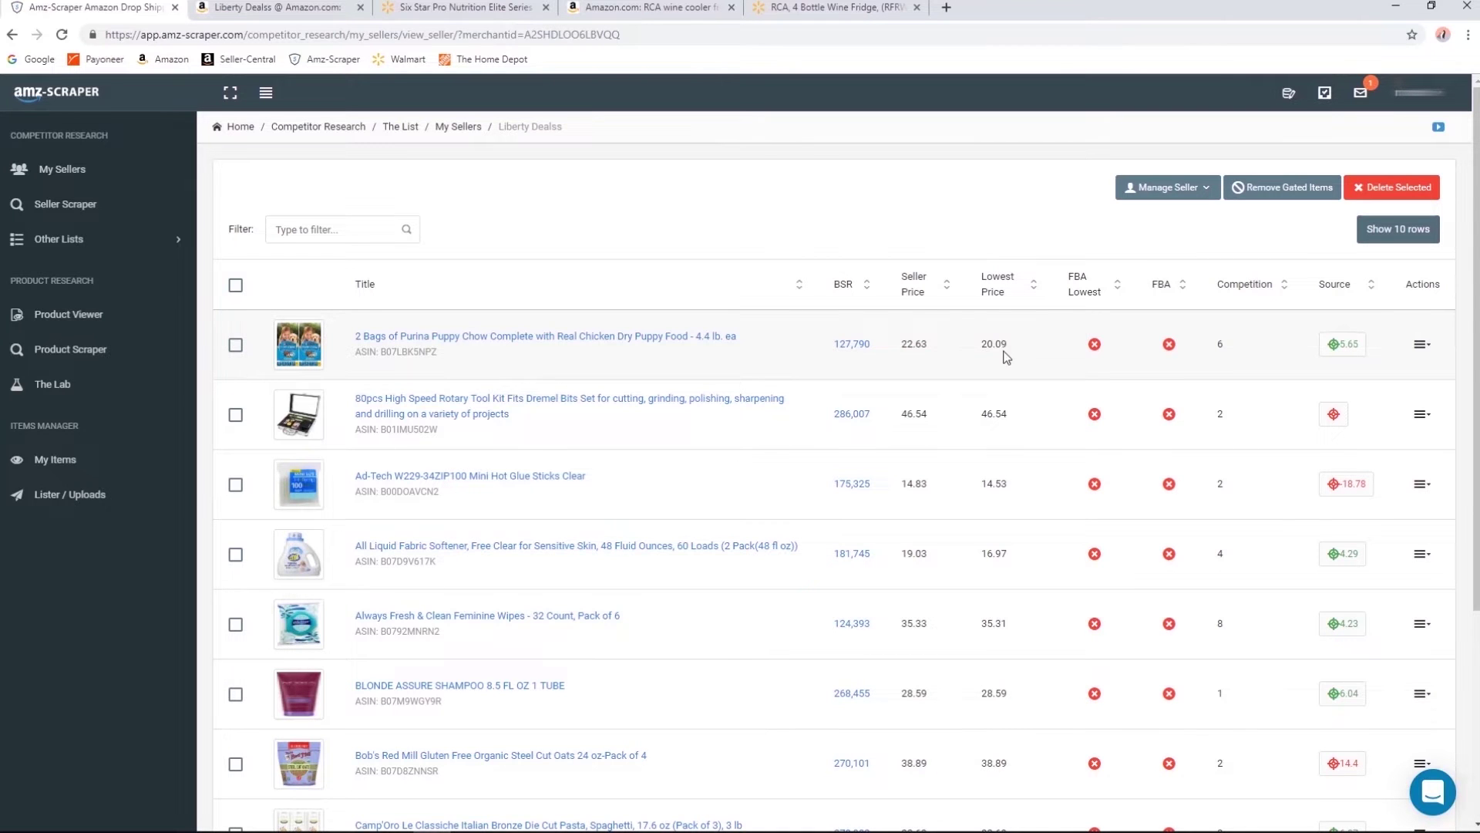
scroll(1006, 356, down, 4)
scroll(990, 357, up, 4)
scroll(989, 356, down, 4)
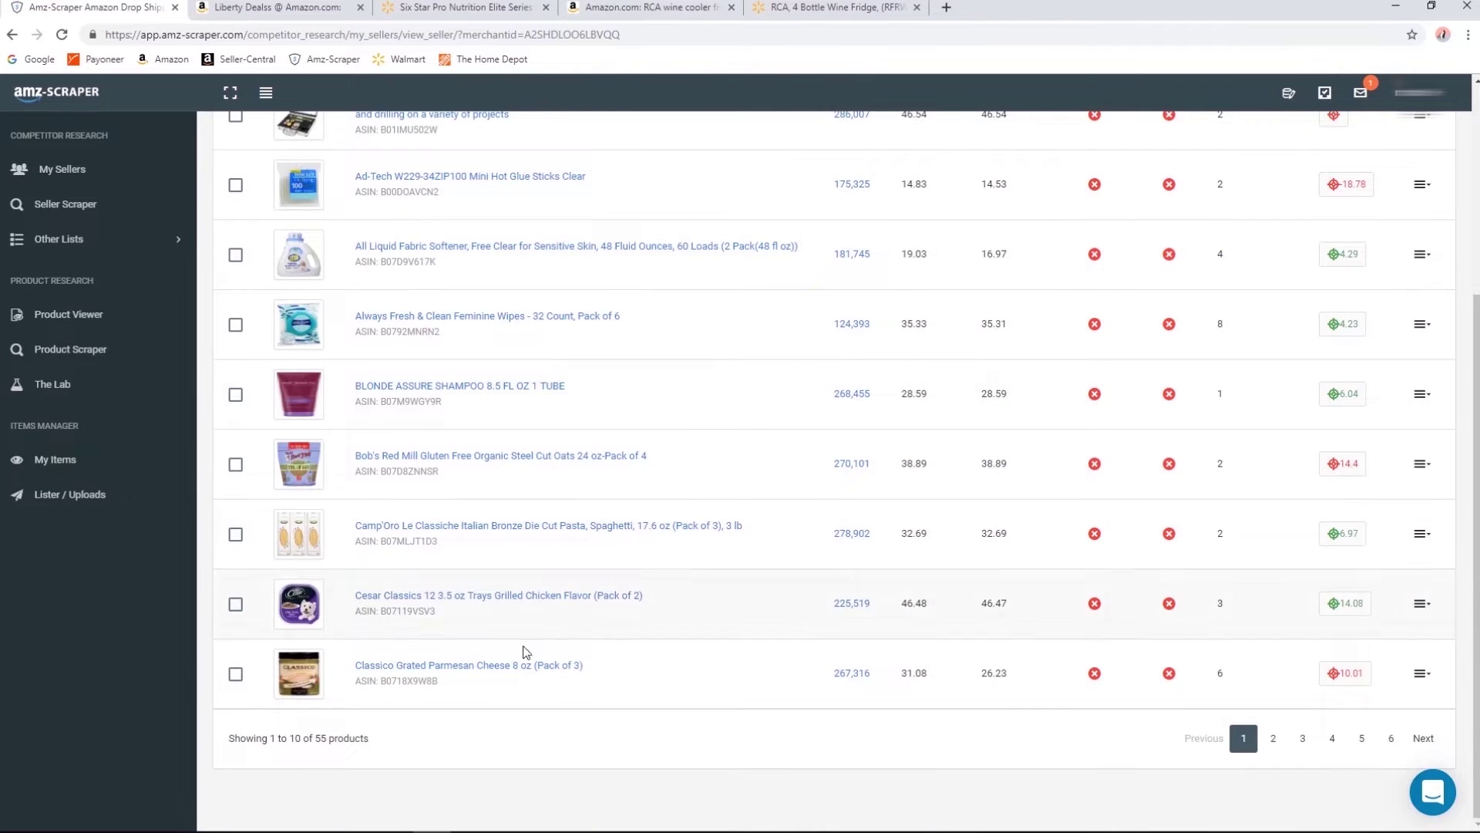
scroll(944, 593, up, 4)
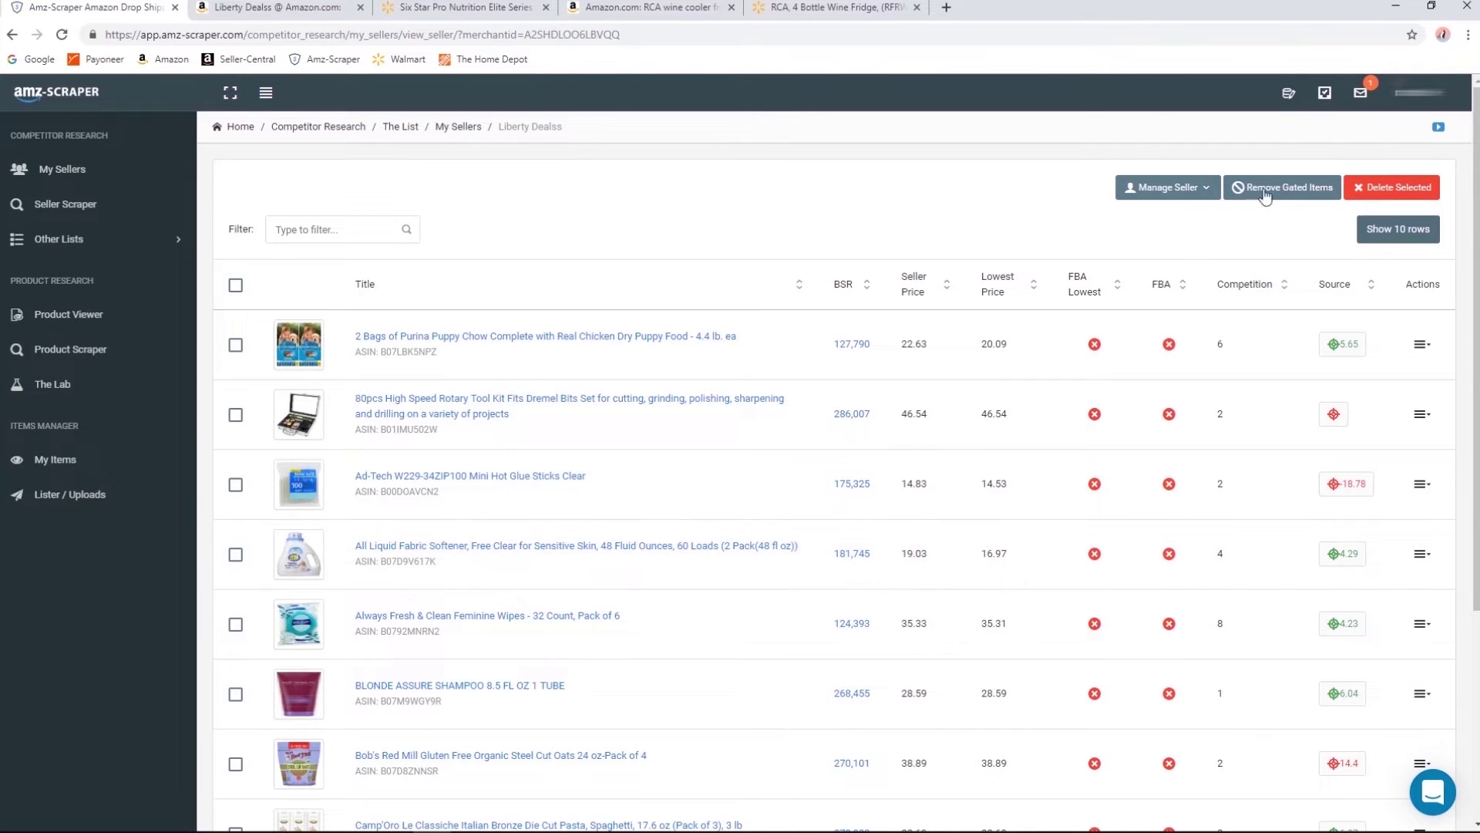
Start Remove Gated Items, save its bookmarklet to the bookmarks bar, and copy all ASINs.
click(1321, 193)
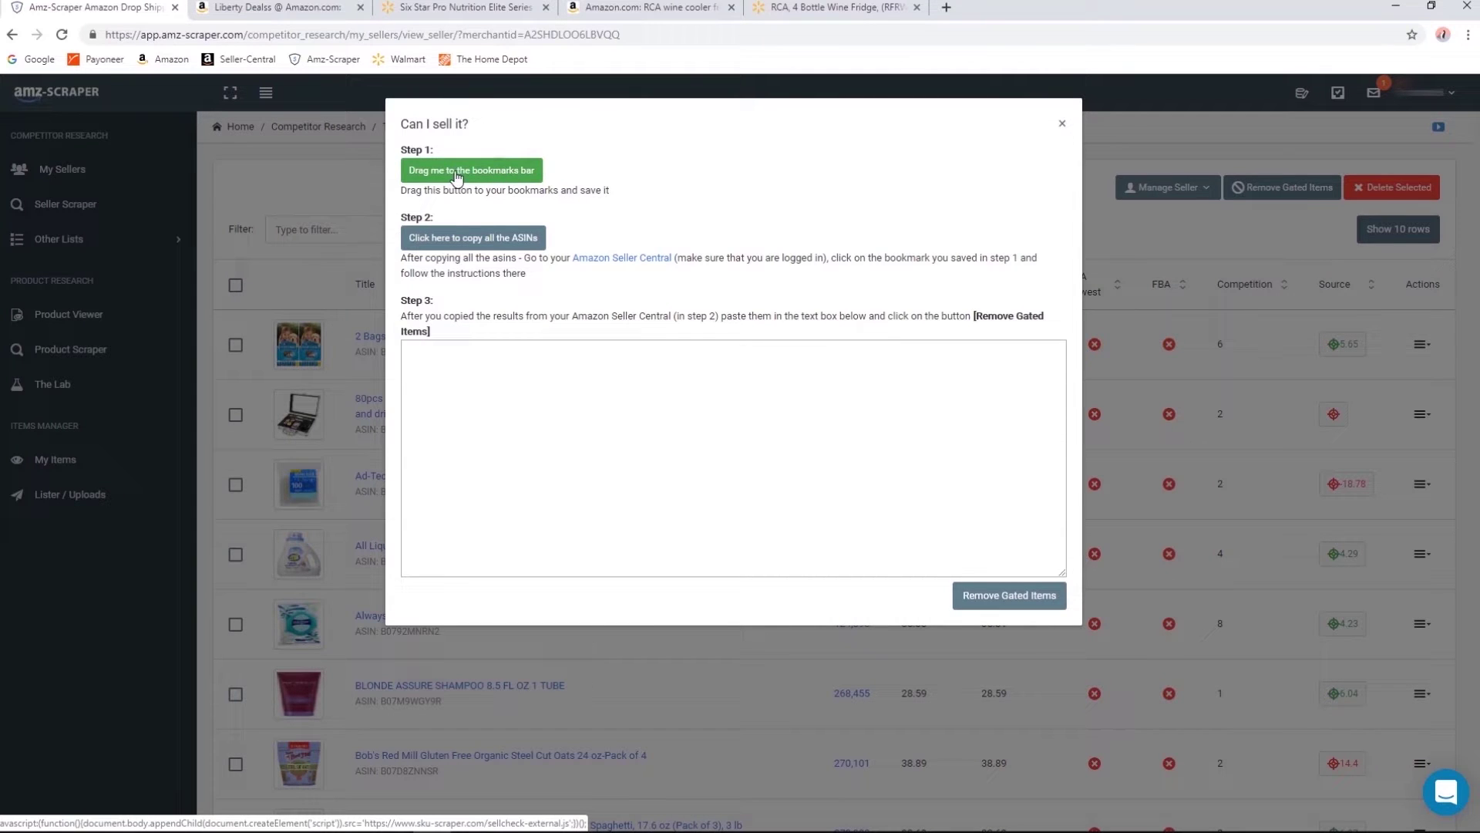
mouse_move(467, 174)
mouse_down()
mouse_move(545, 152)
mouse_move(586, 66)
mouse_up()
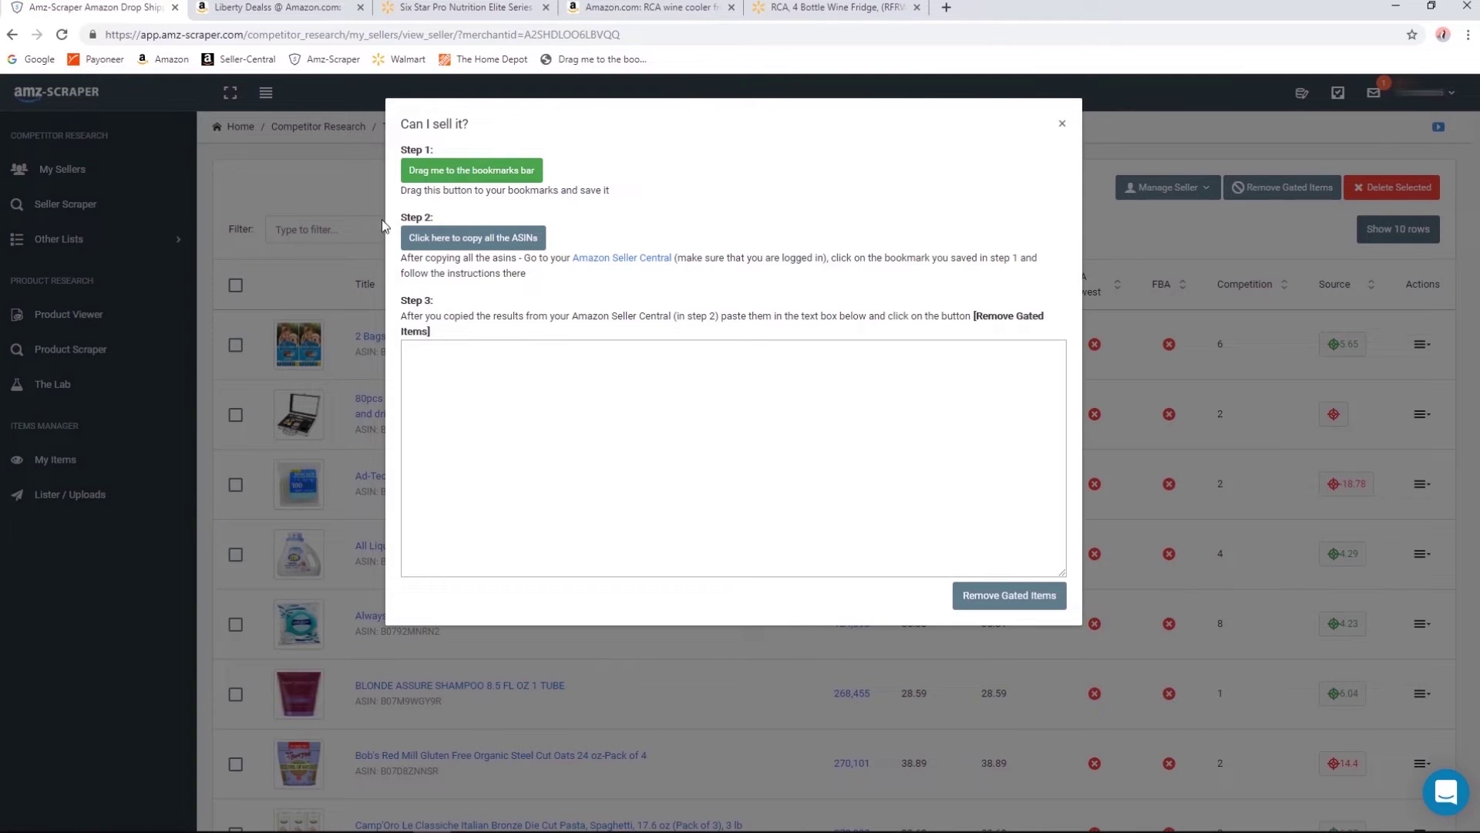
click(508, 244)
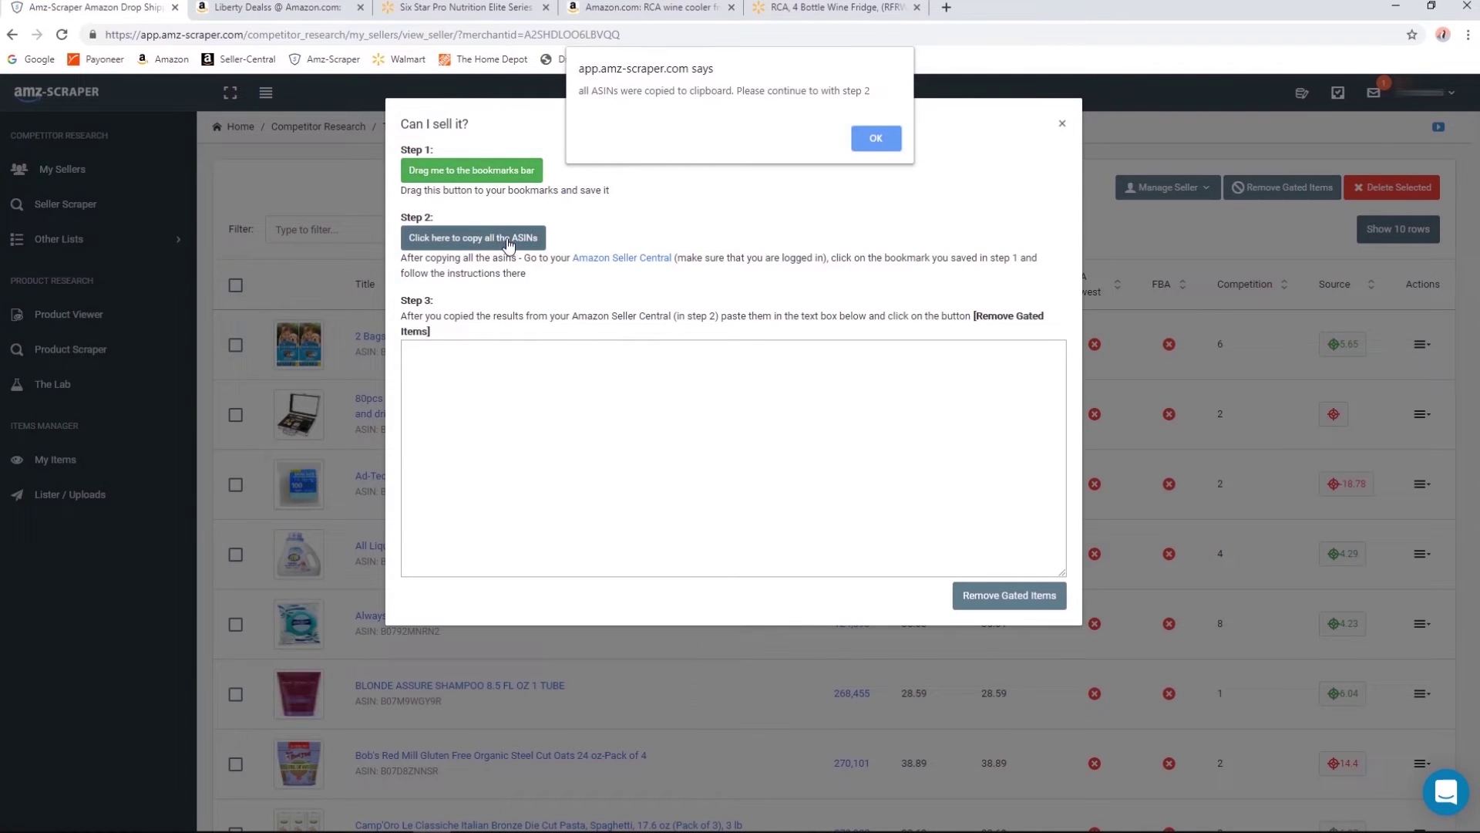
click(861, 137)
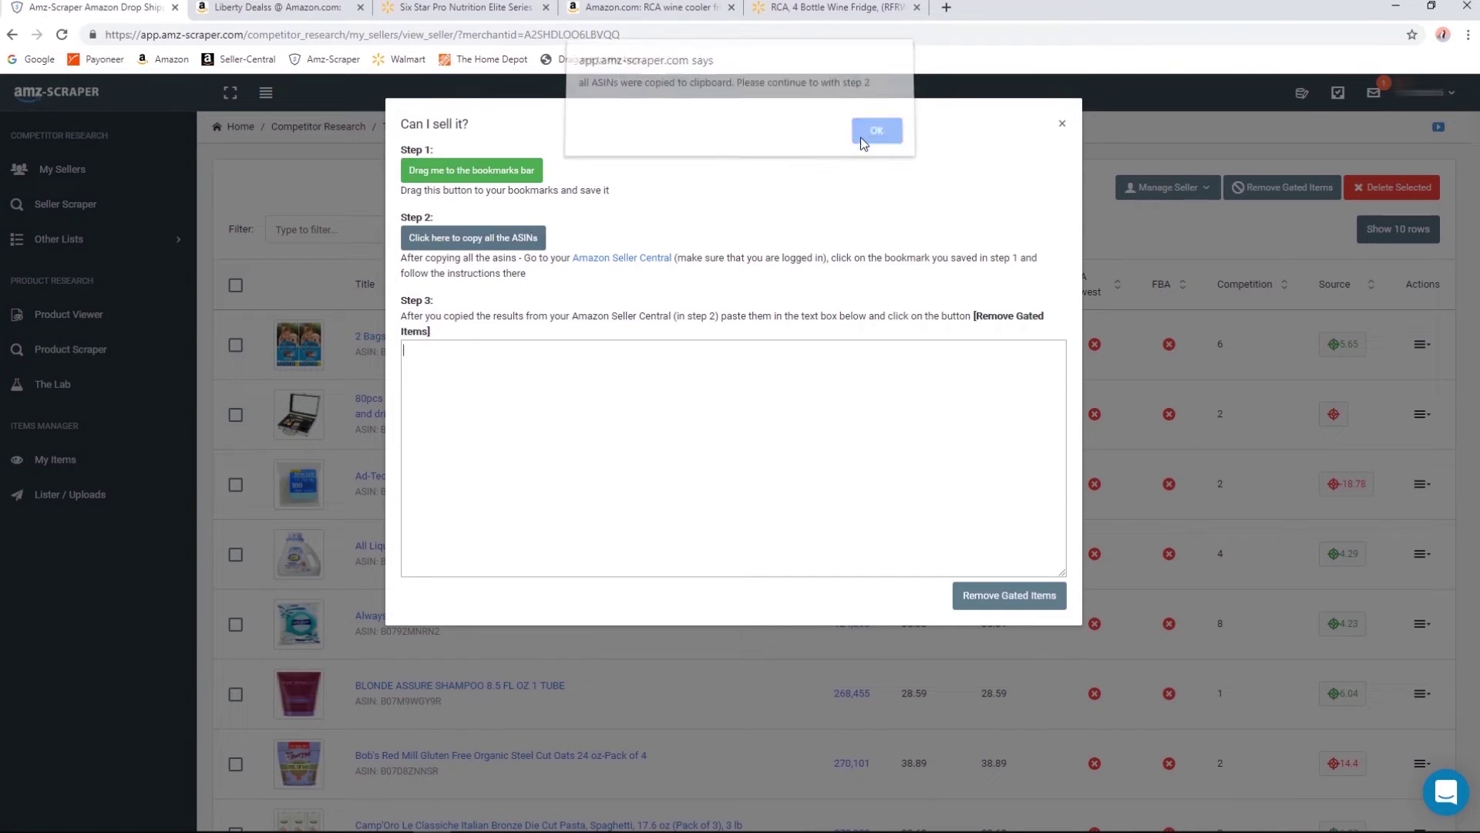
Open the Amazon Seller Central link in a new tab and switch to it.
right_click(617, 261)
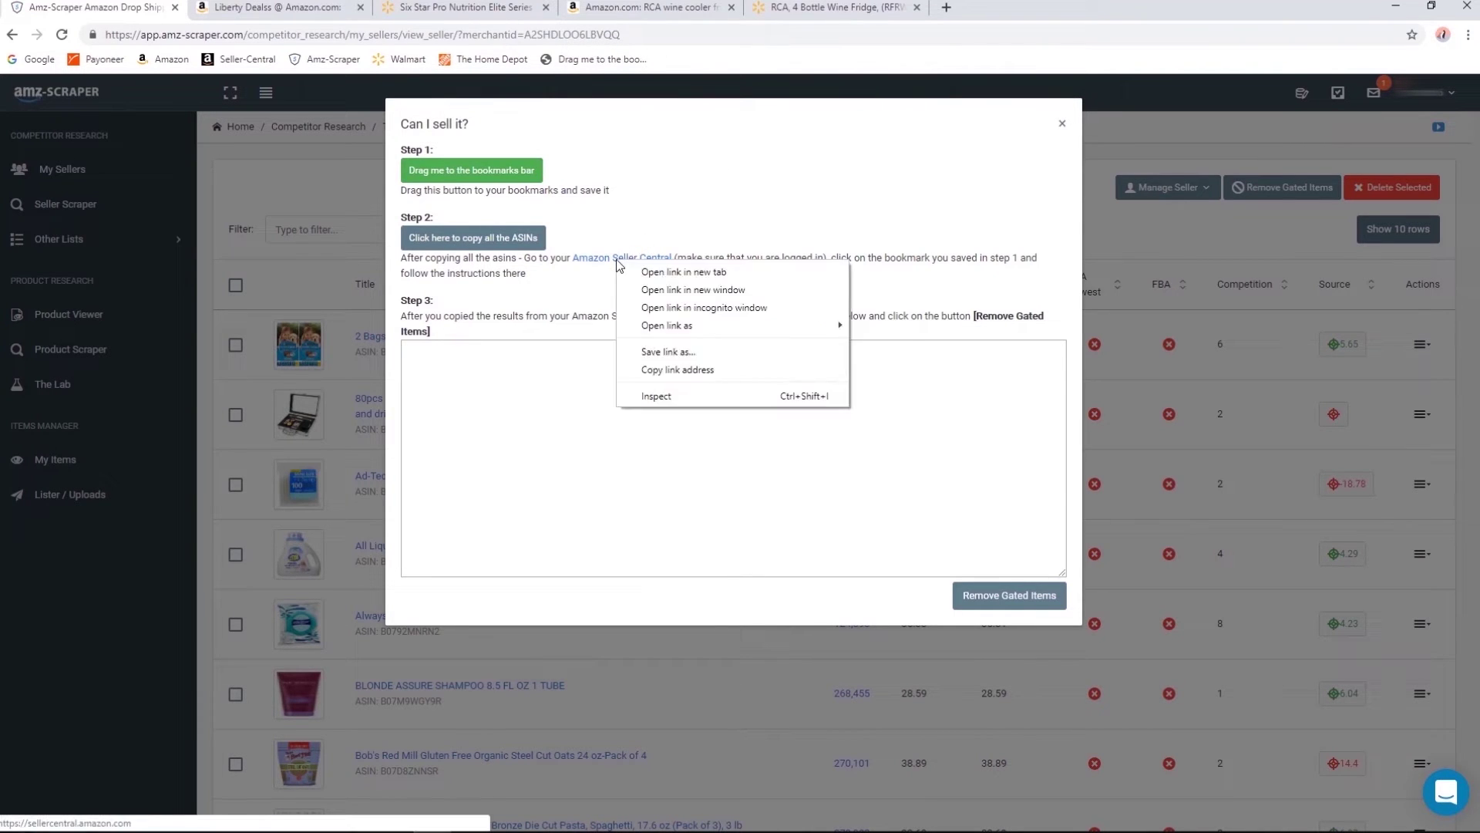
click(713, 273)
click(294, 9)
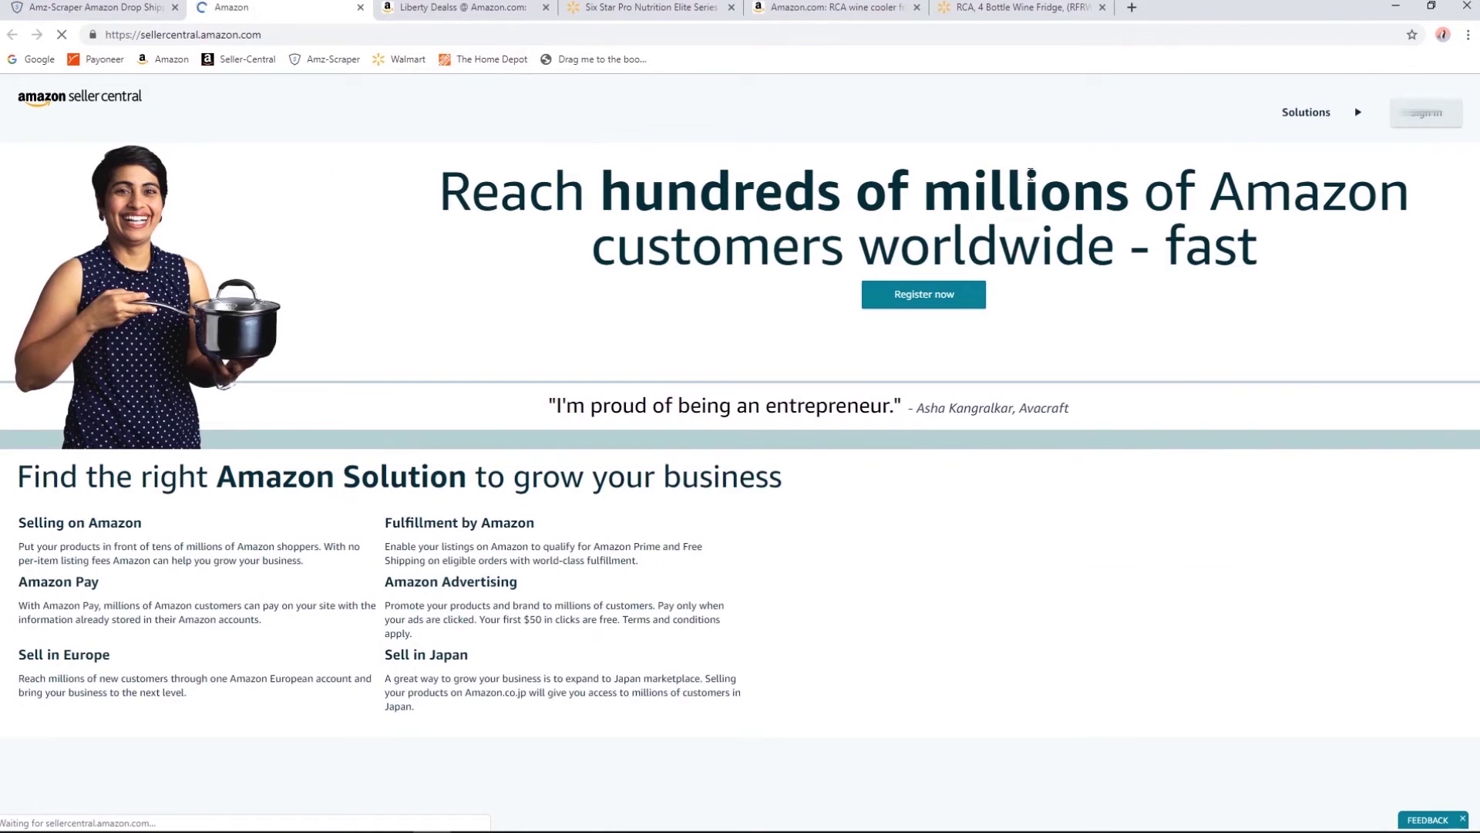
Sign in to Seller Central with the saved account e-mail and the account password.
click(1426, 112)
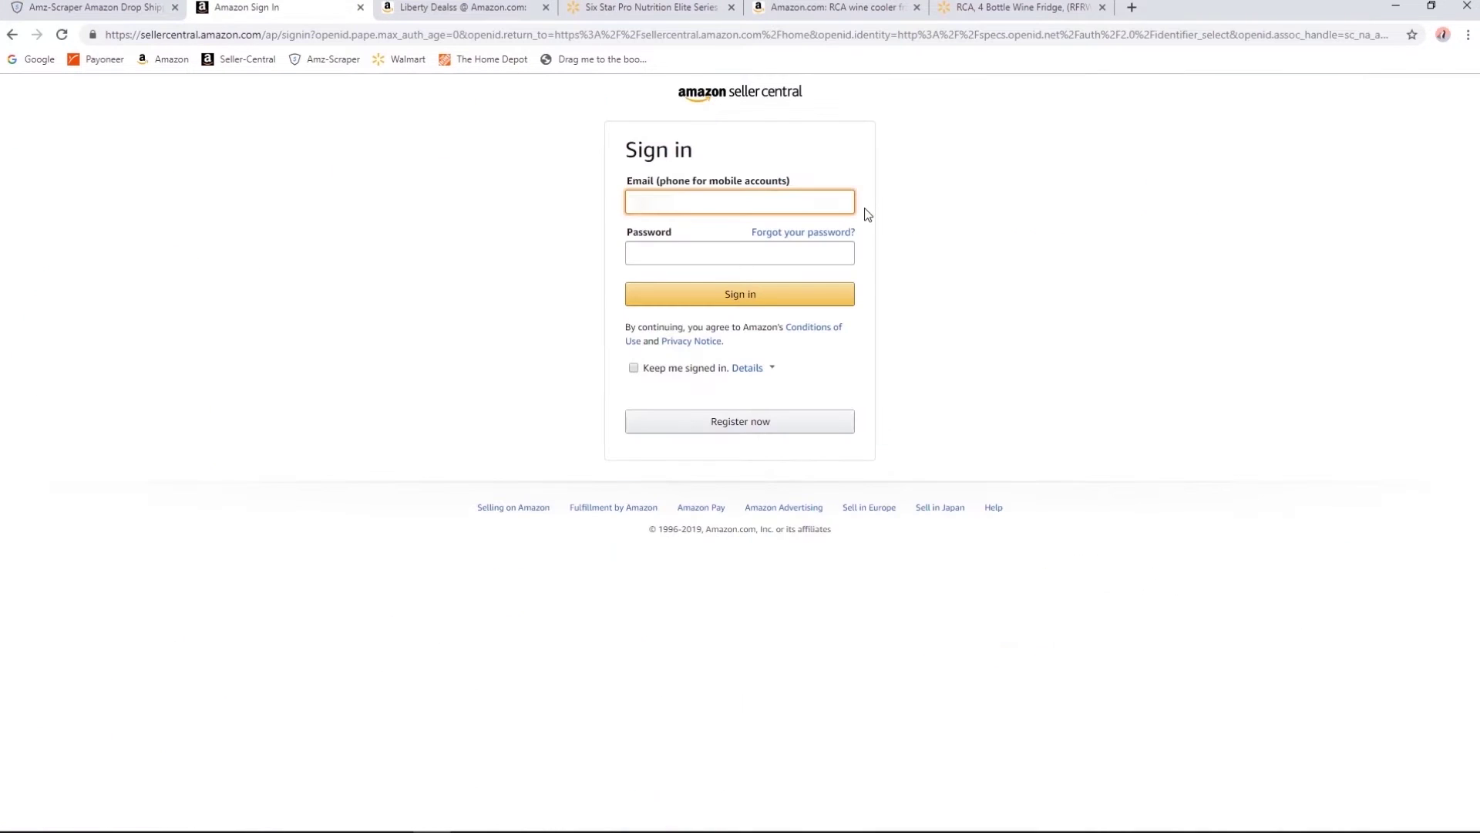
key(Down)
key(Down)
key(Return)
key(Tab)
text(****)
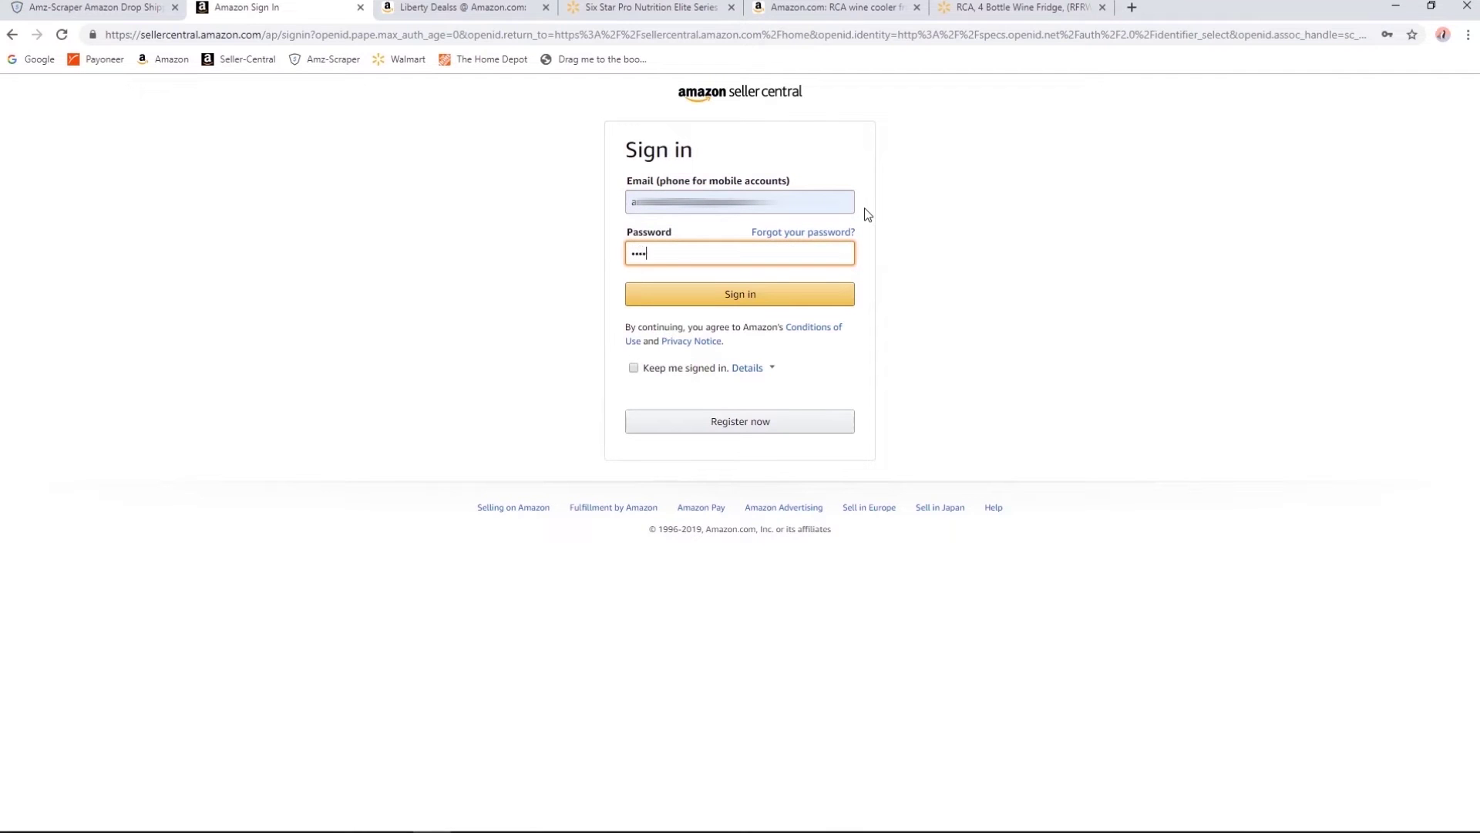
text(****)
key(Return)
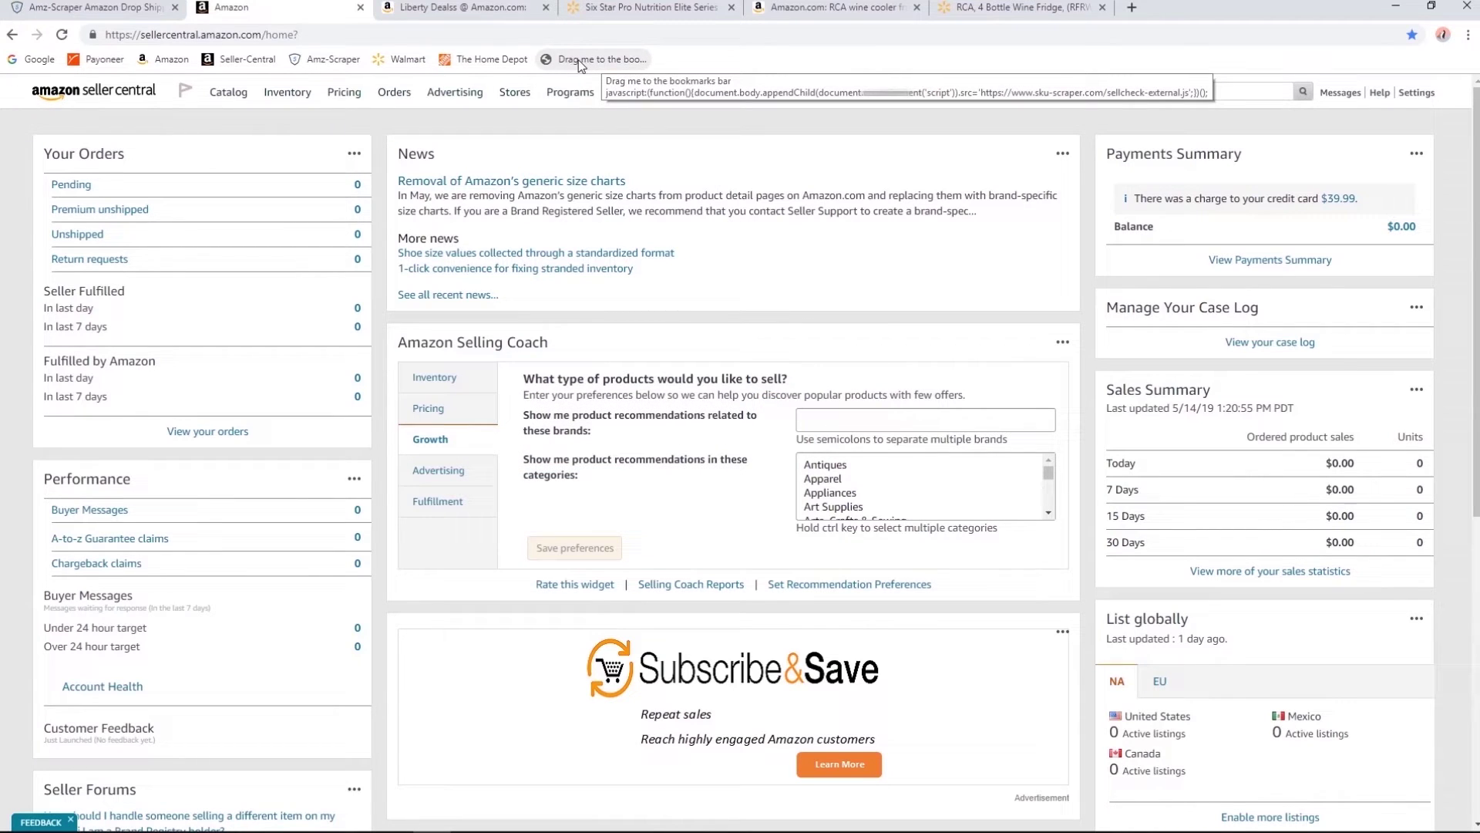
Run the gate-checker bookmarklet, paste the copied ASINs, and check them for gated items.
click(603, 62)
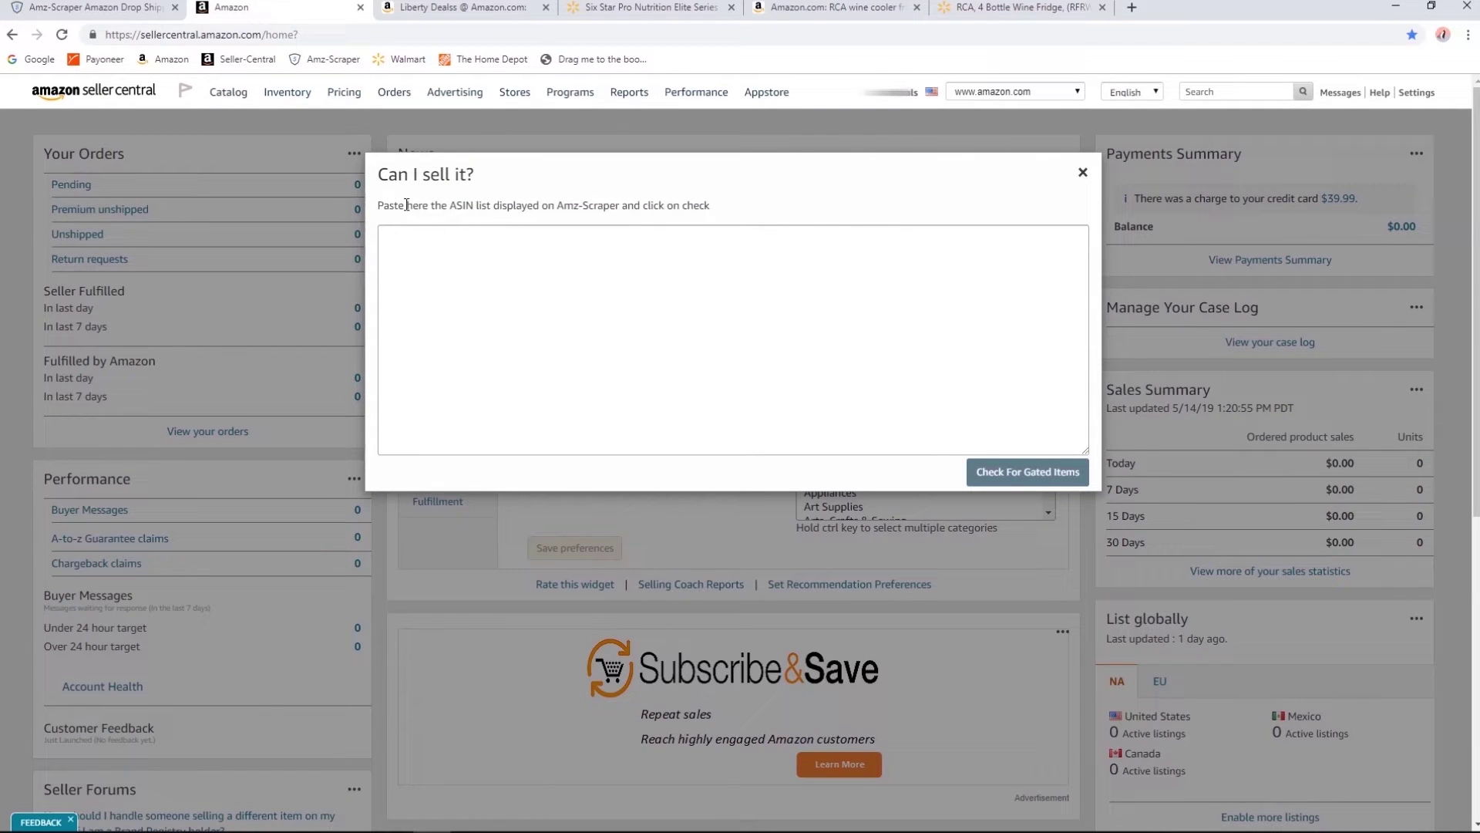
right_click(472, 269)
click(521, 392)
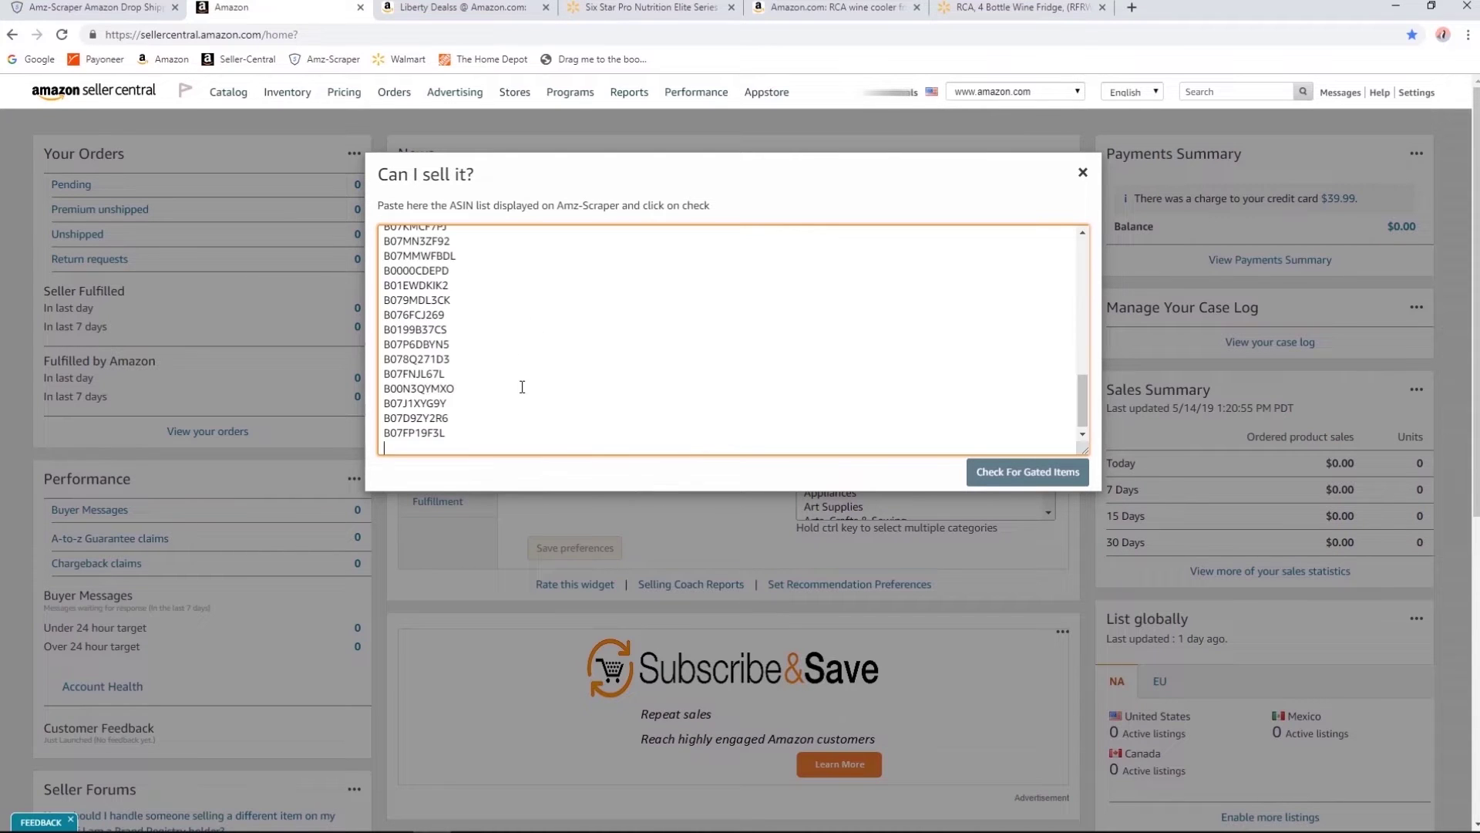
scroll(733, 339, up, 15)
scroll(732, 339, down, 15)
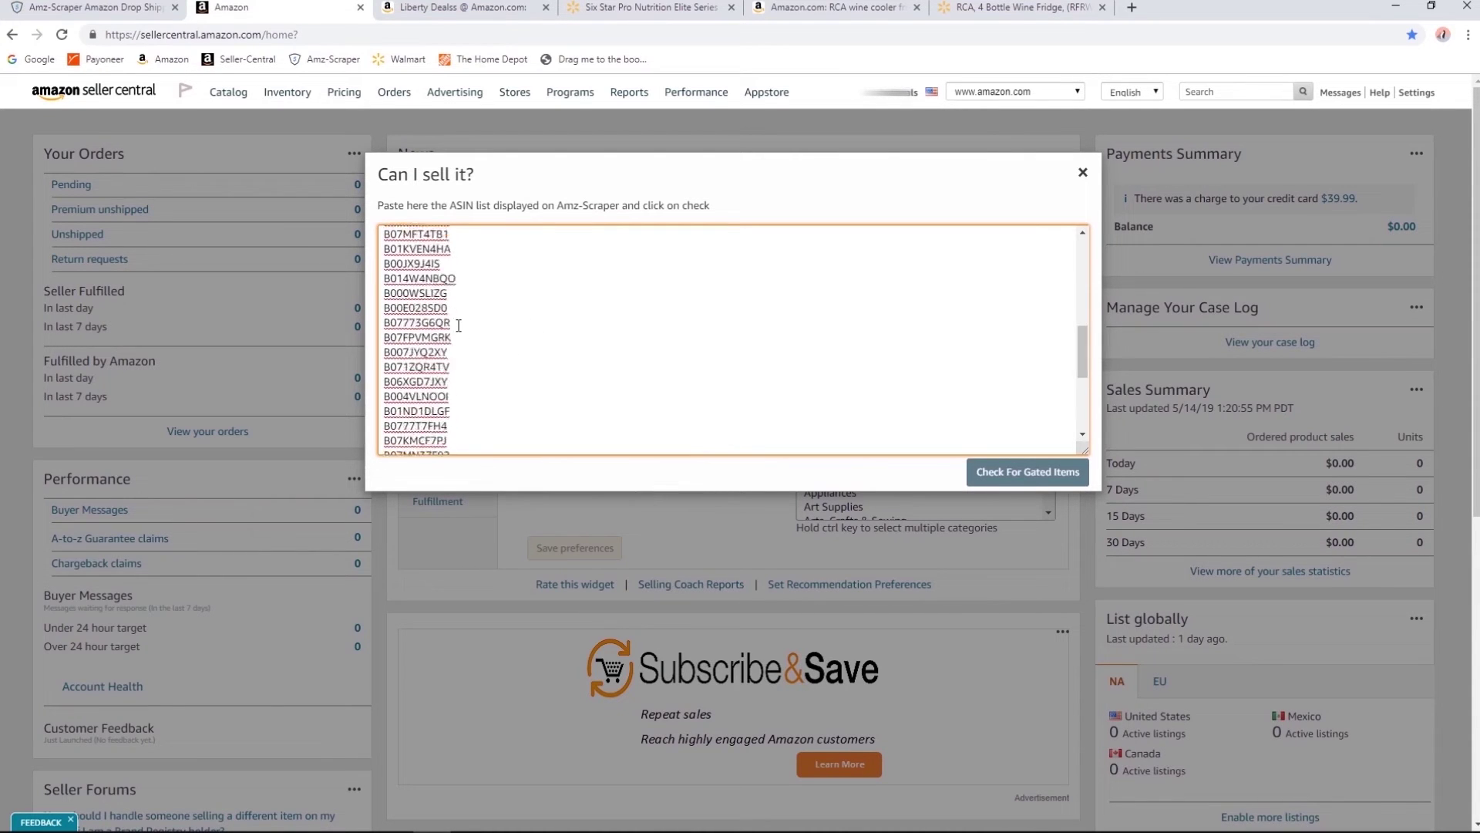
click(994, 471)
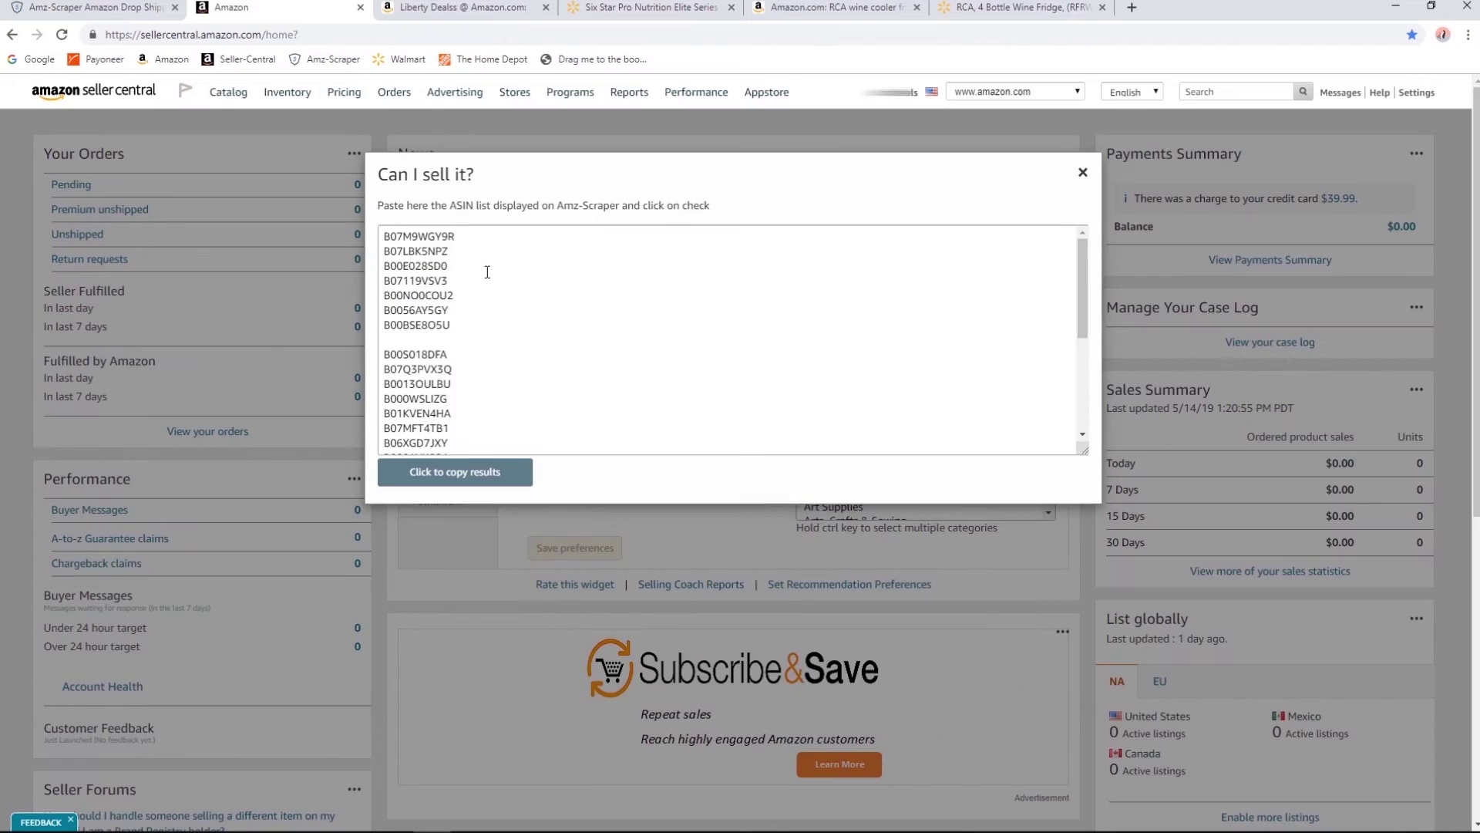
Copy the gate-check results for the 56 ASINs and return to the scraper's gated-items dialog.
scroll(485, 271, down, 3)
scroll(475, 357, up, 2)
click(445, 475)
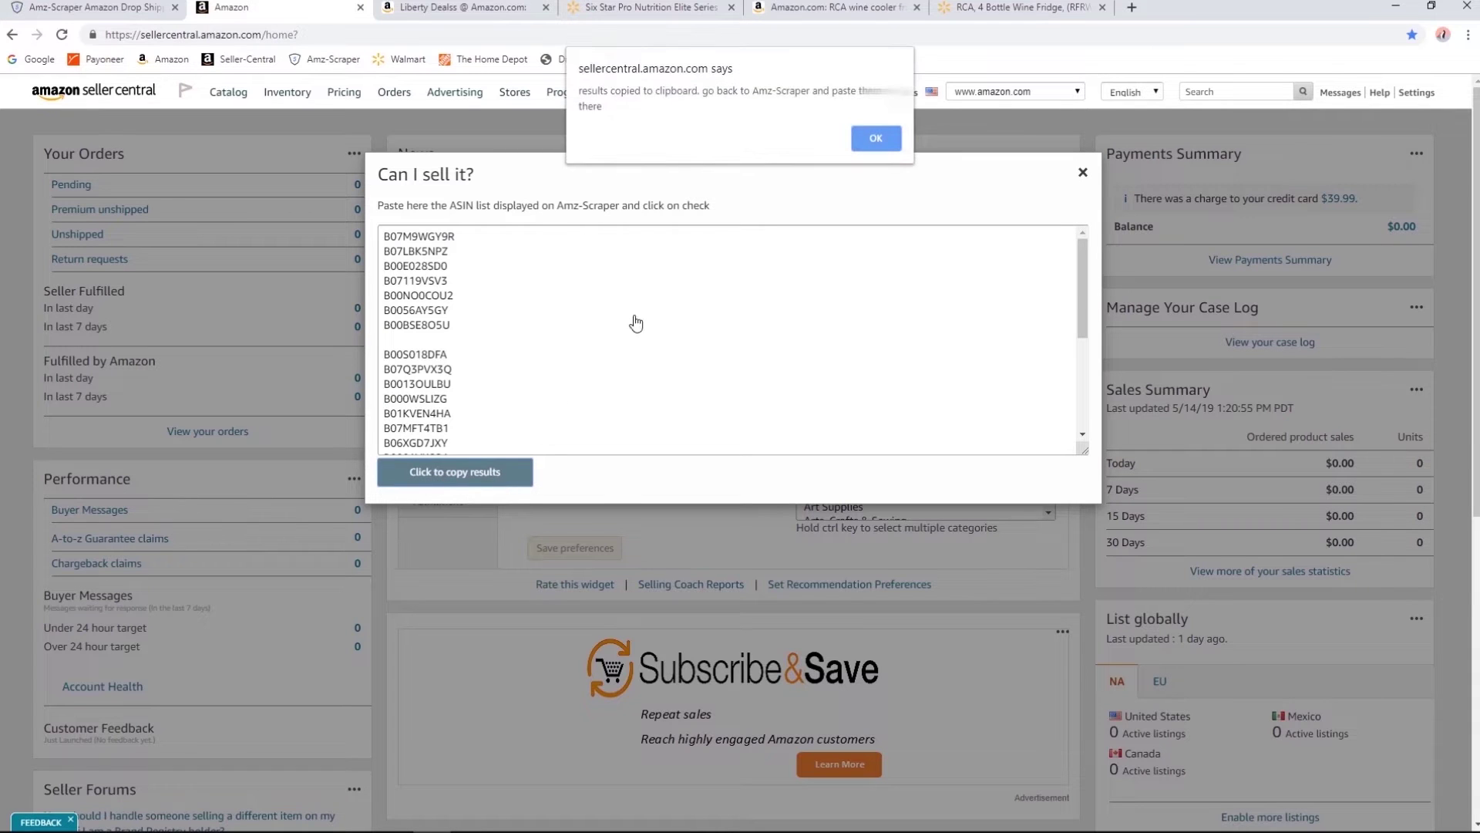
click(876, 139)
click(131, 9)
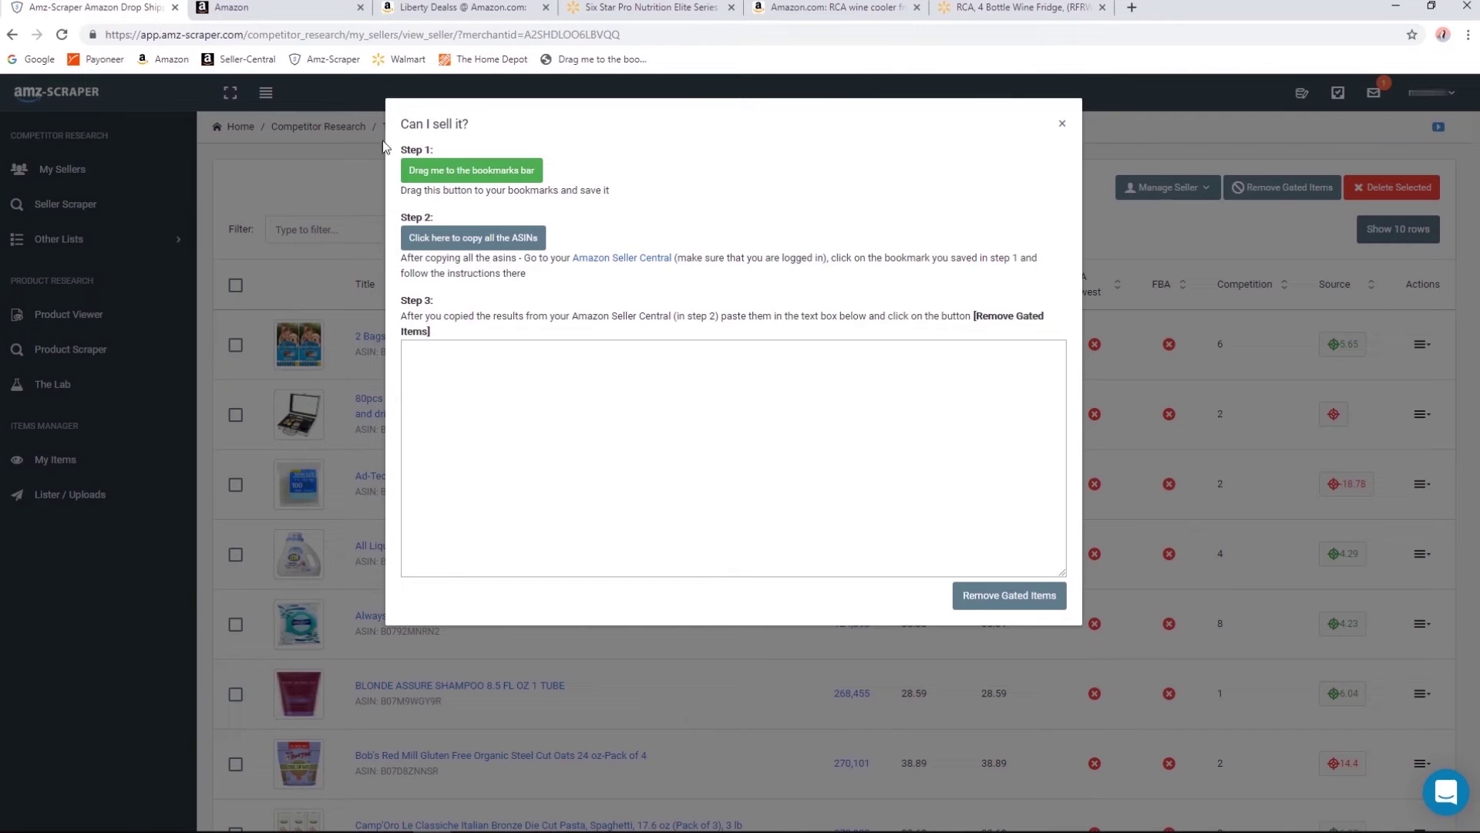
Paste the gate-check results, removing 27 gated items to leave 28 products.
right_click(444, 373)
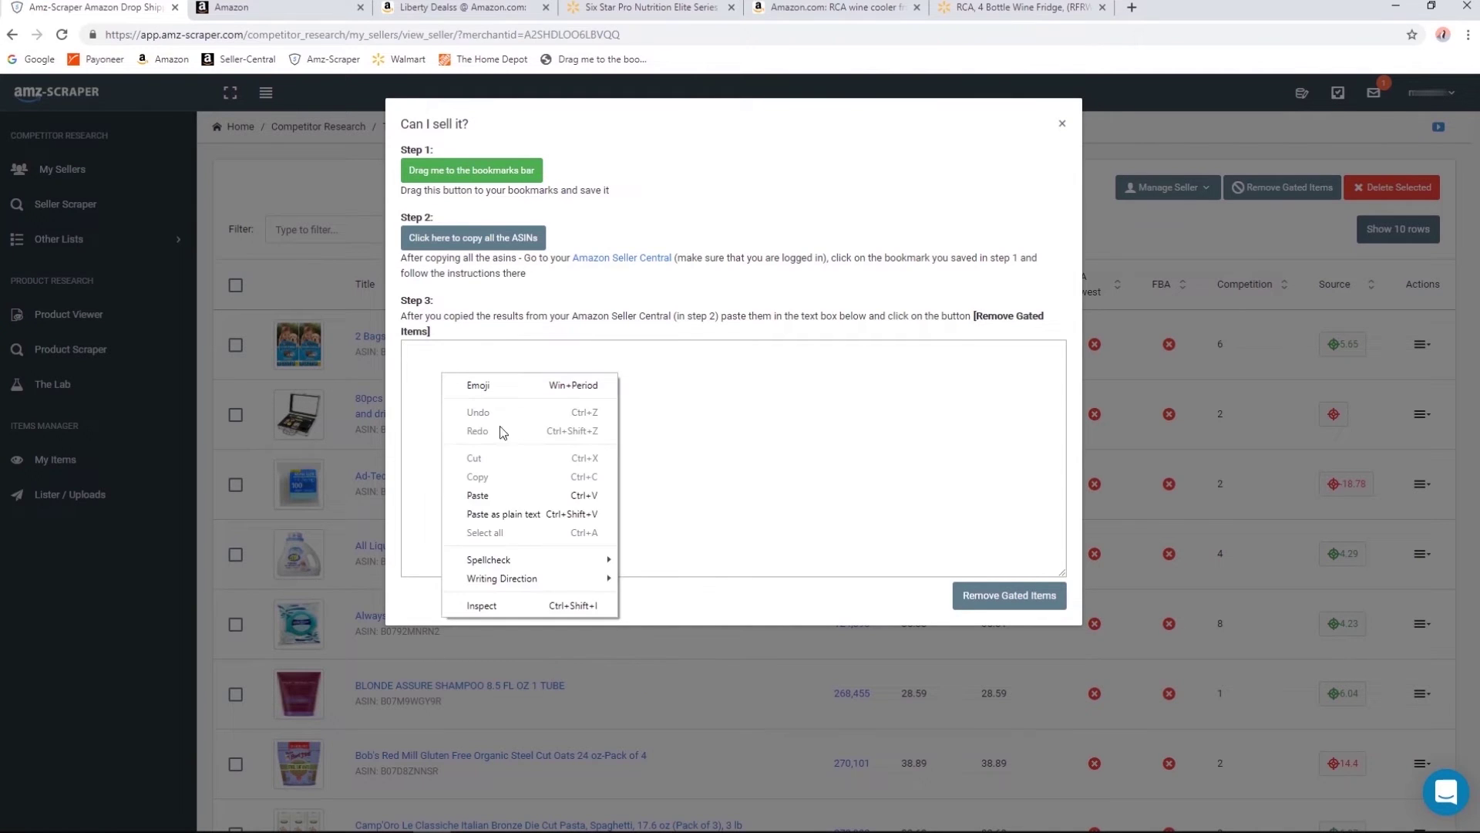
click(489, 493)
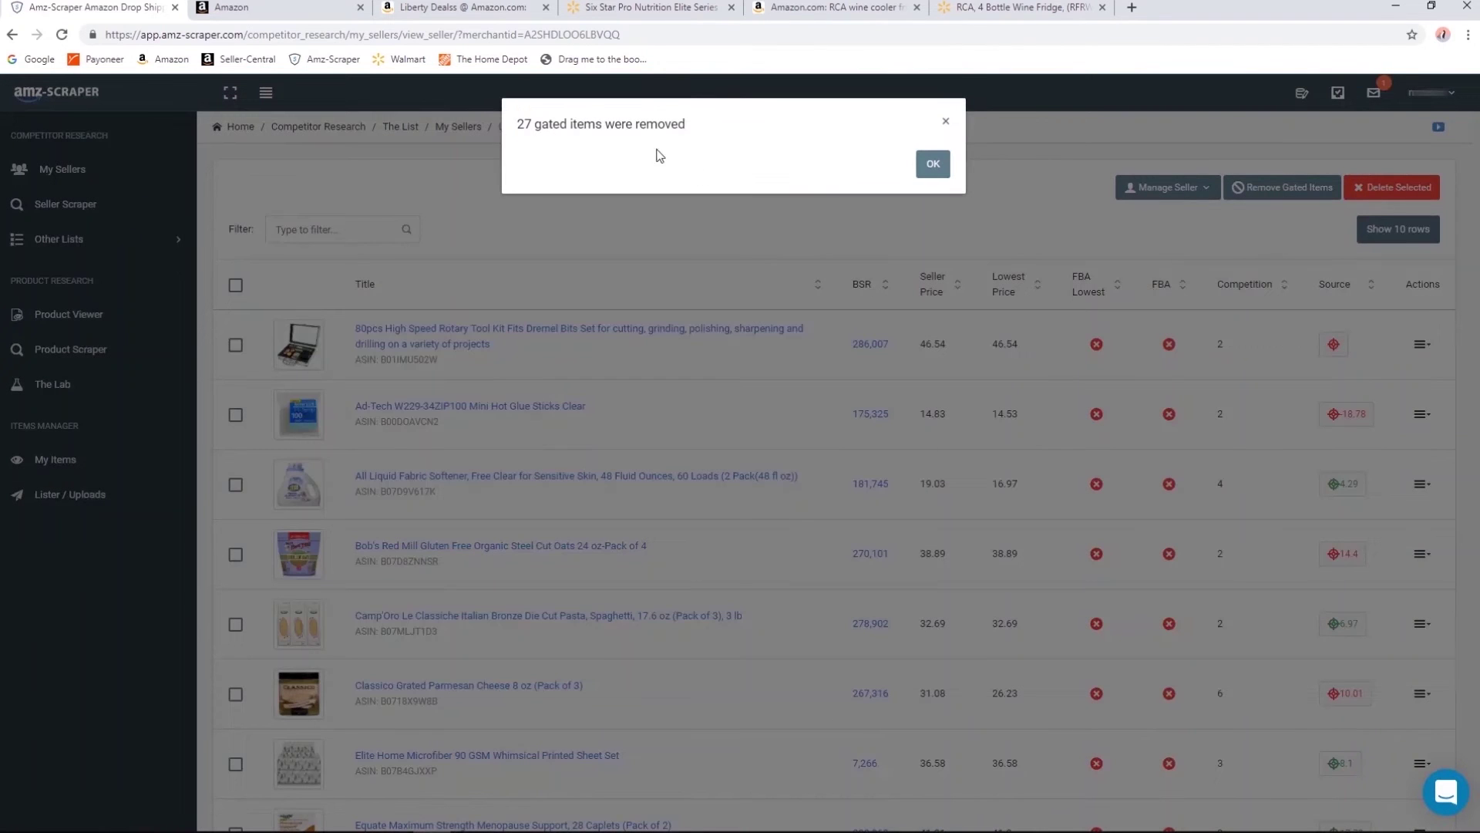
double_click(643, 123)
click(935, 165)
scroll(829, 364, down, 4)
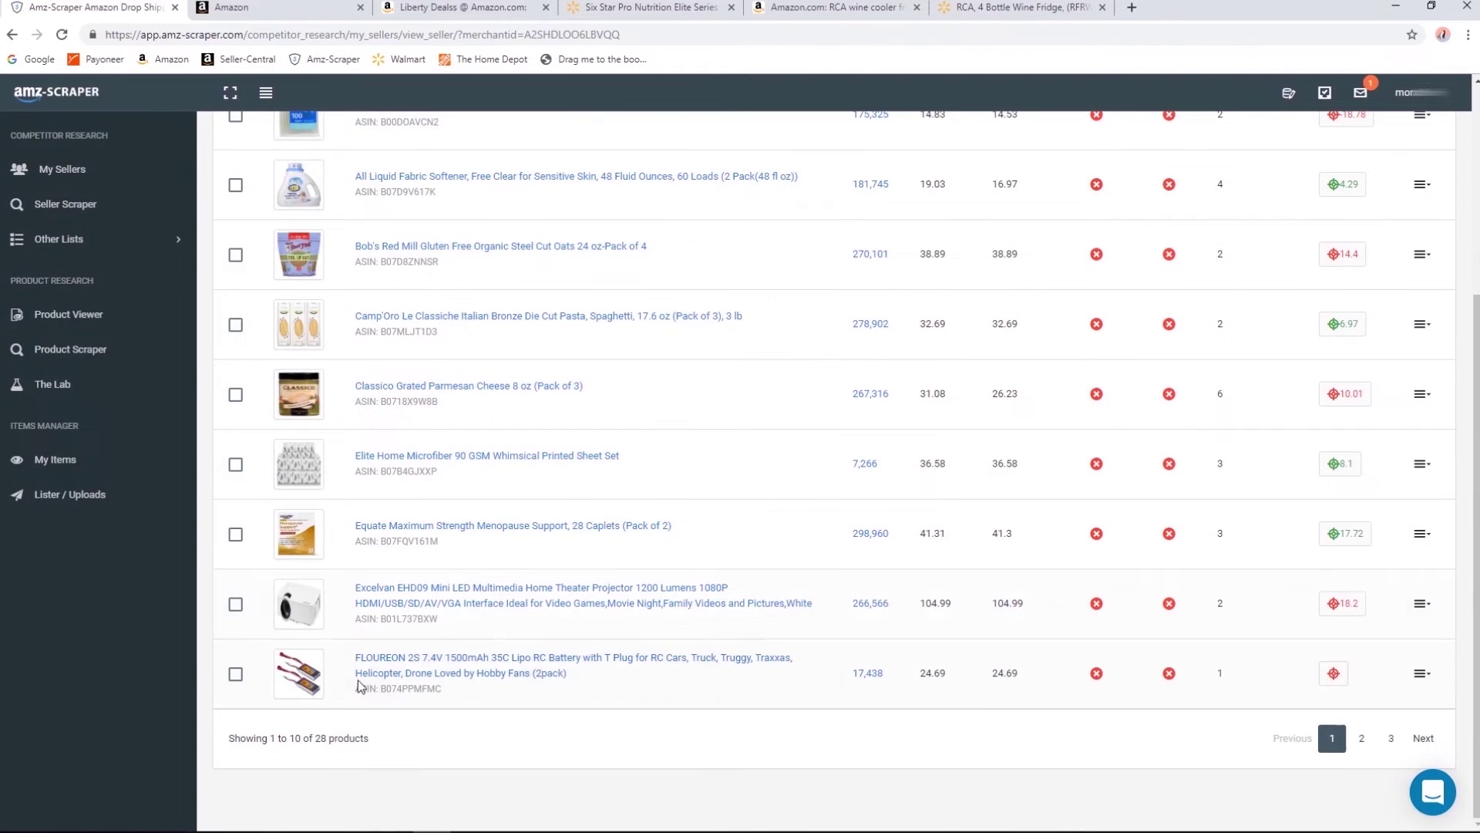
Page through all three pages of the 28 remaining products and back to page 1.
scroll(754, 410, up, 4)
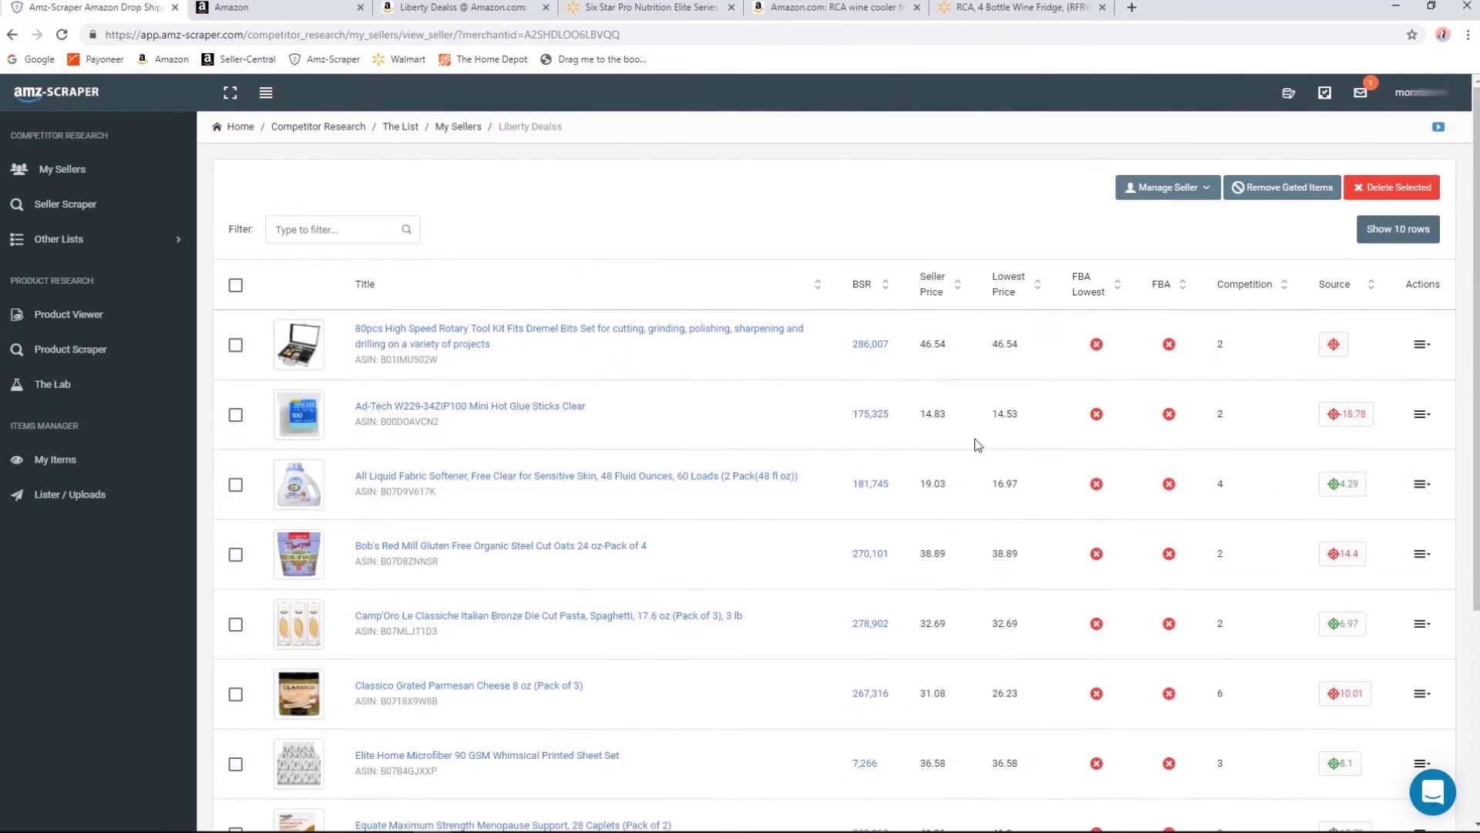
scroll(1003, 455, down, 4)
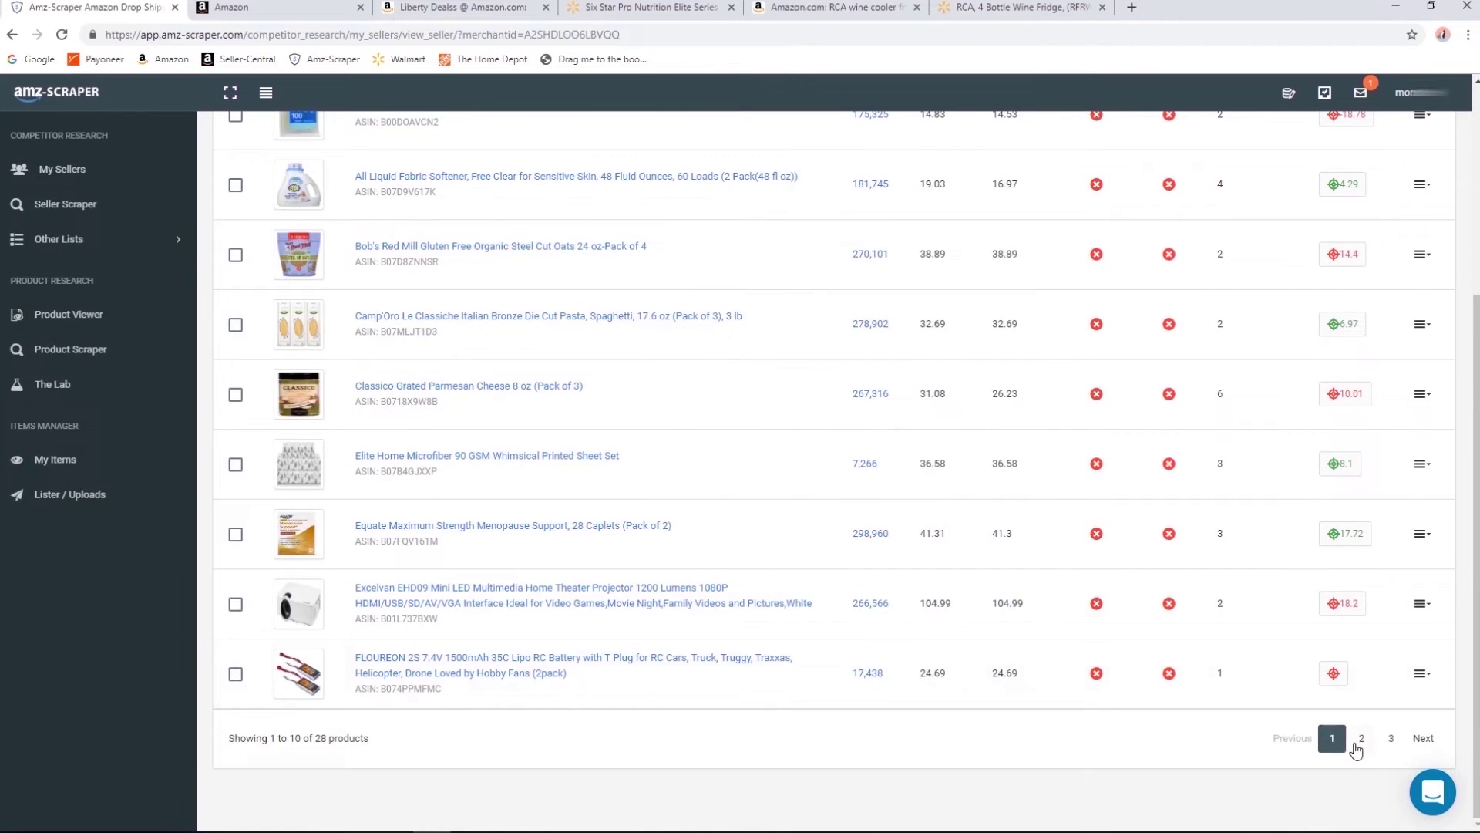
click(1361, 739)
click(1391, 739)
click(1332, 738)
scroll(969, 414, up, 4)
scroll(969, 414, up, 1)
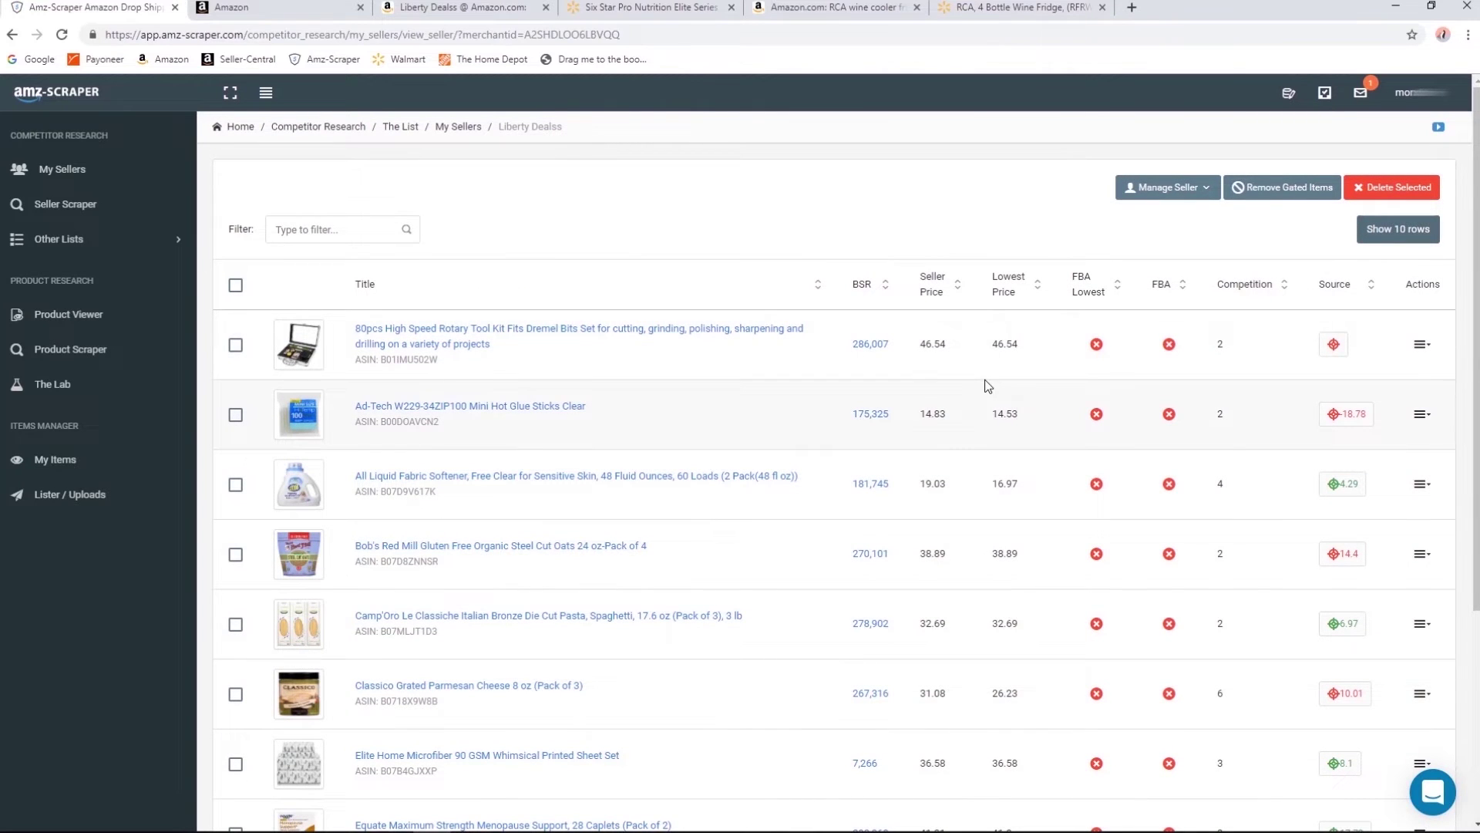
Sort products by Source profit, highest first, and open the JFG Special Blend coffee's sources.
click(1334, 285)
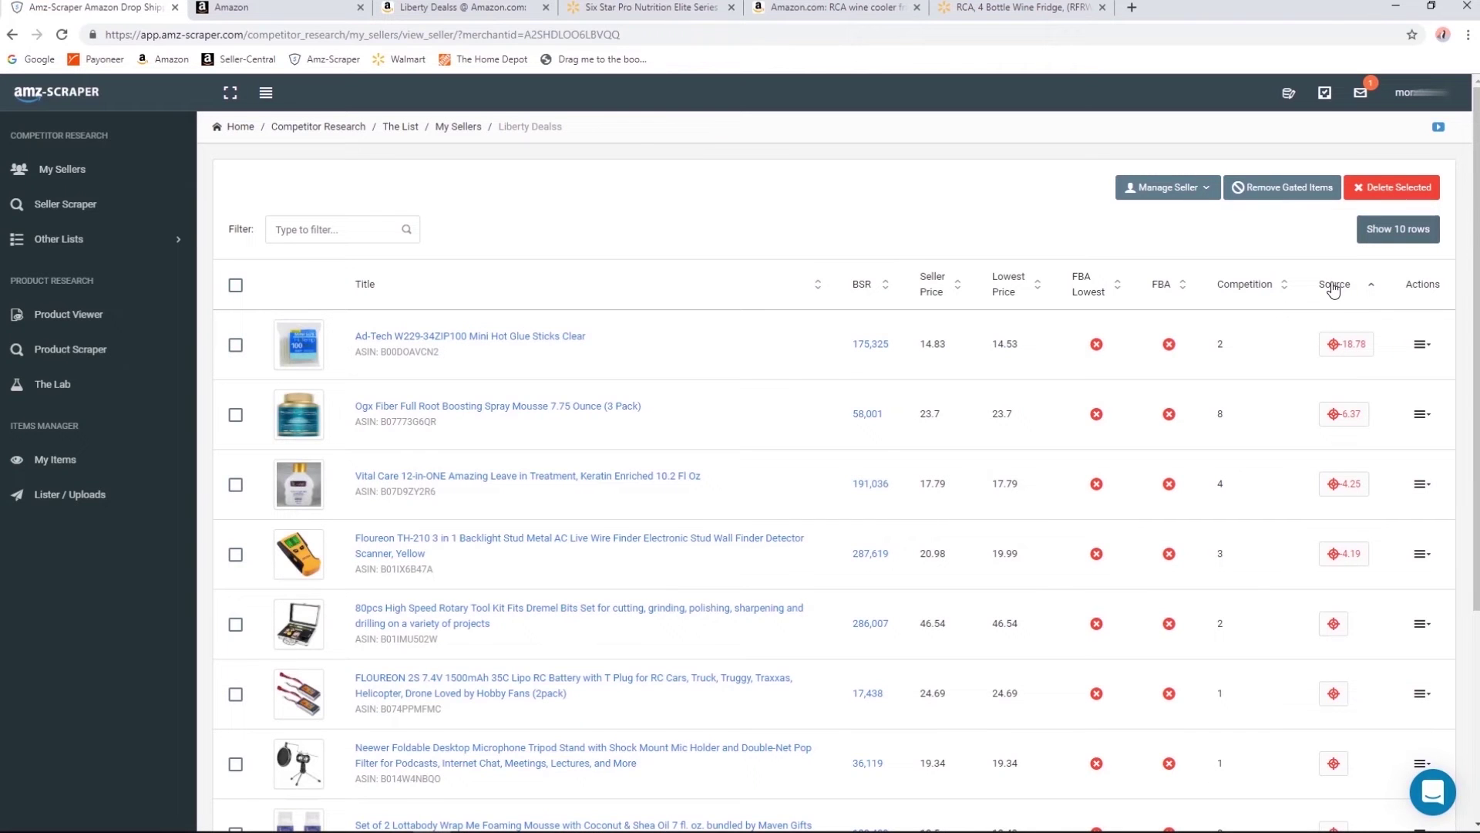
click(1334, 285)
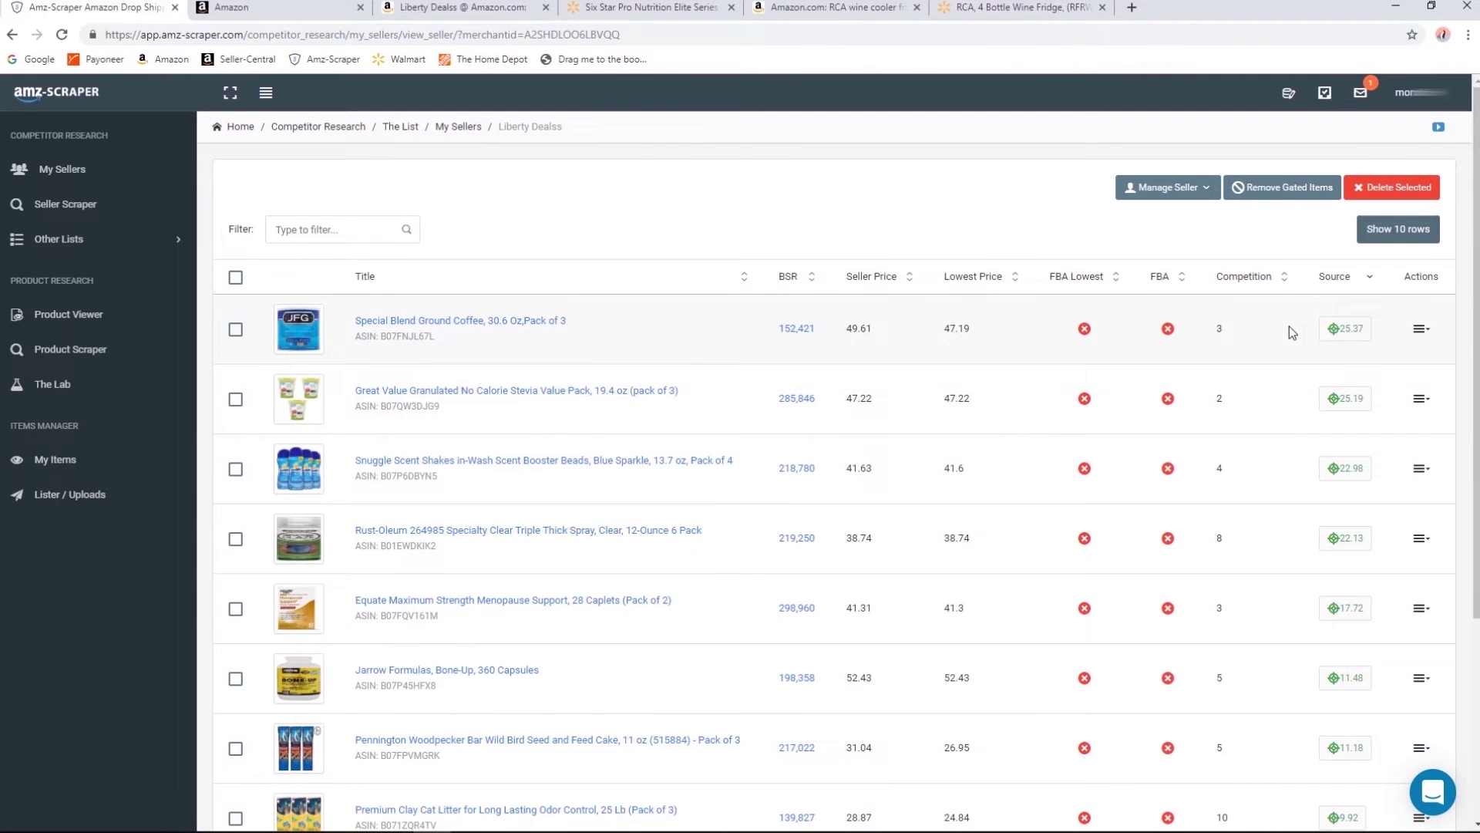
scroll(1290, 331, down, 5)
click(1389, 738)
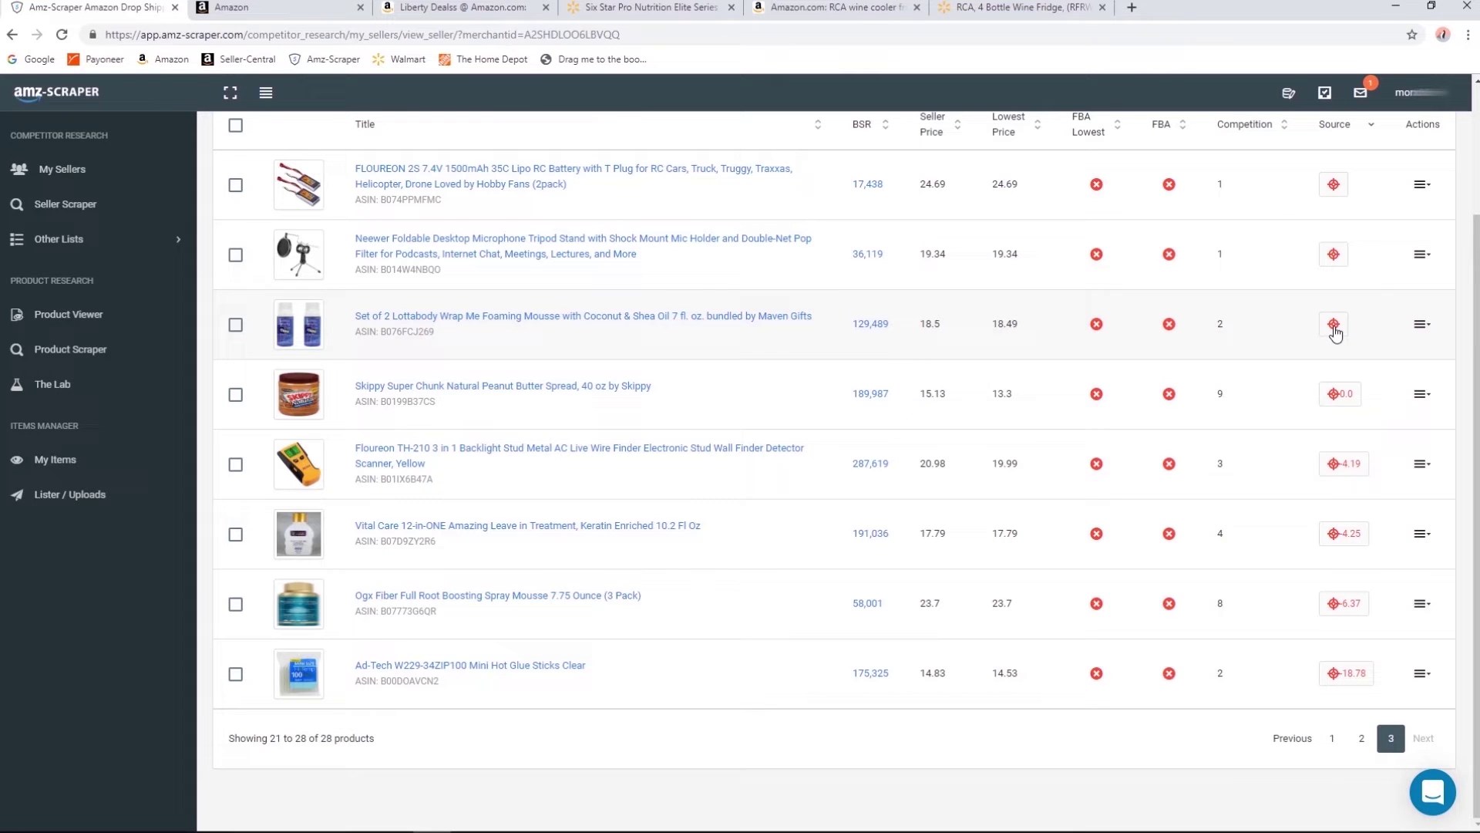
click(1334, 740)
scroll(1292, 489, up, 5)
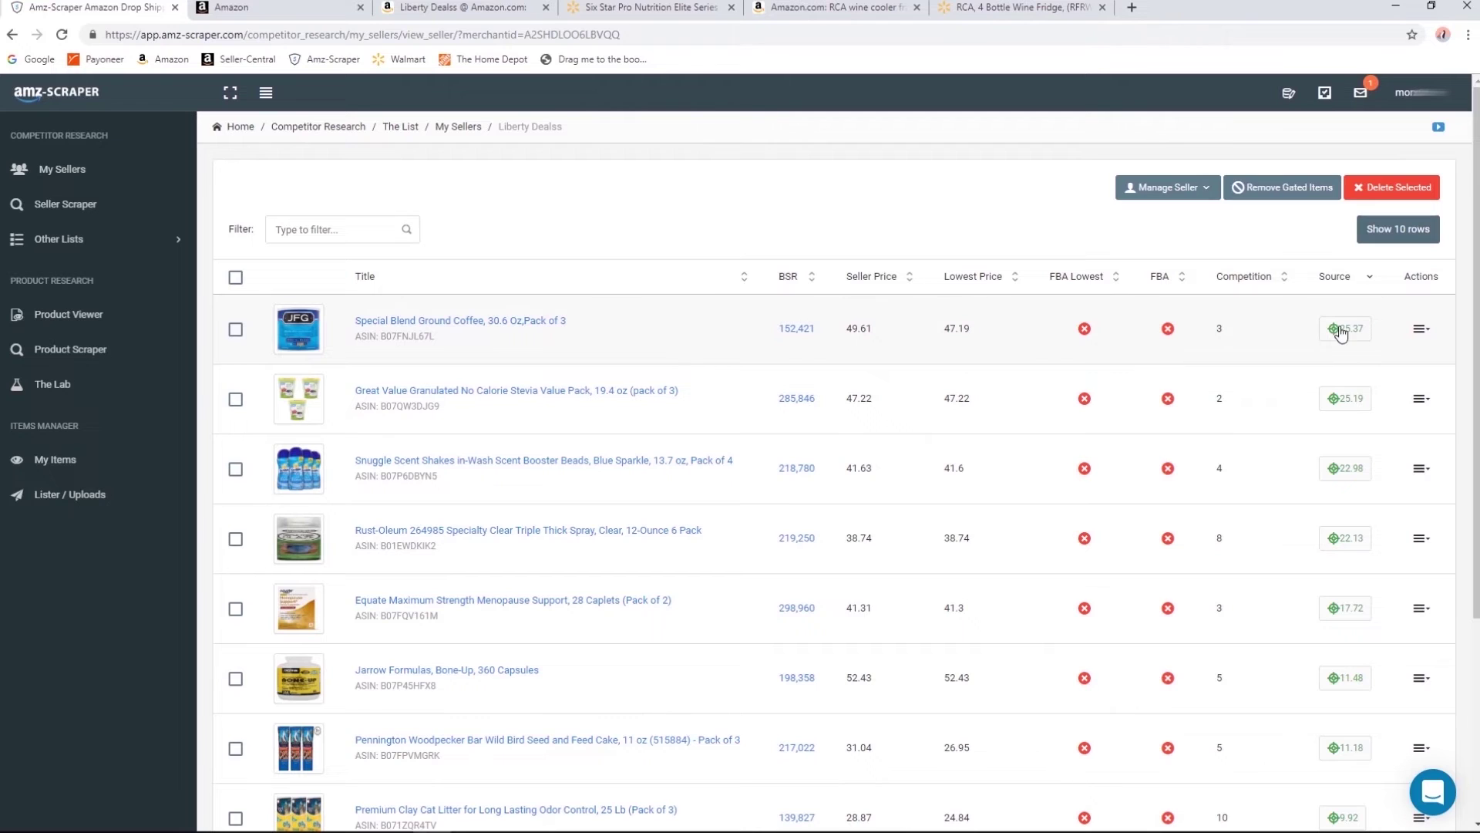
click(1341, 328)
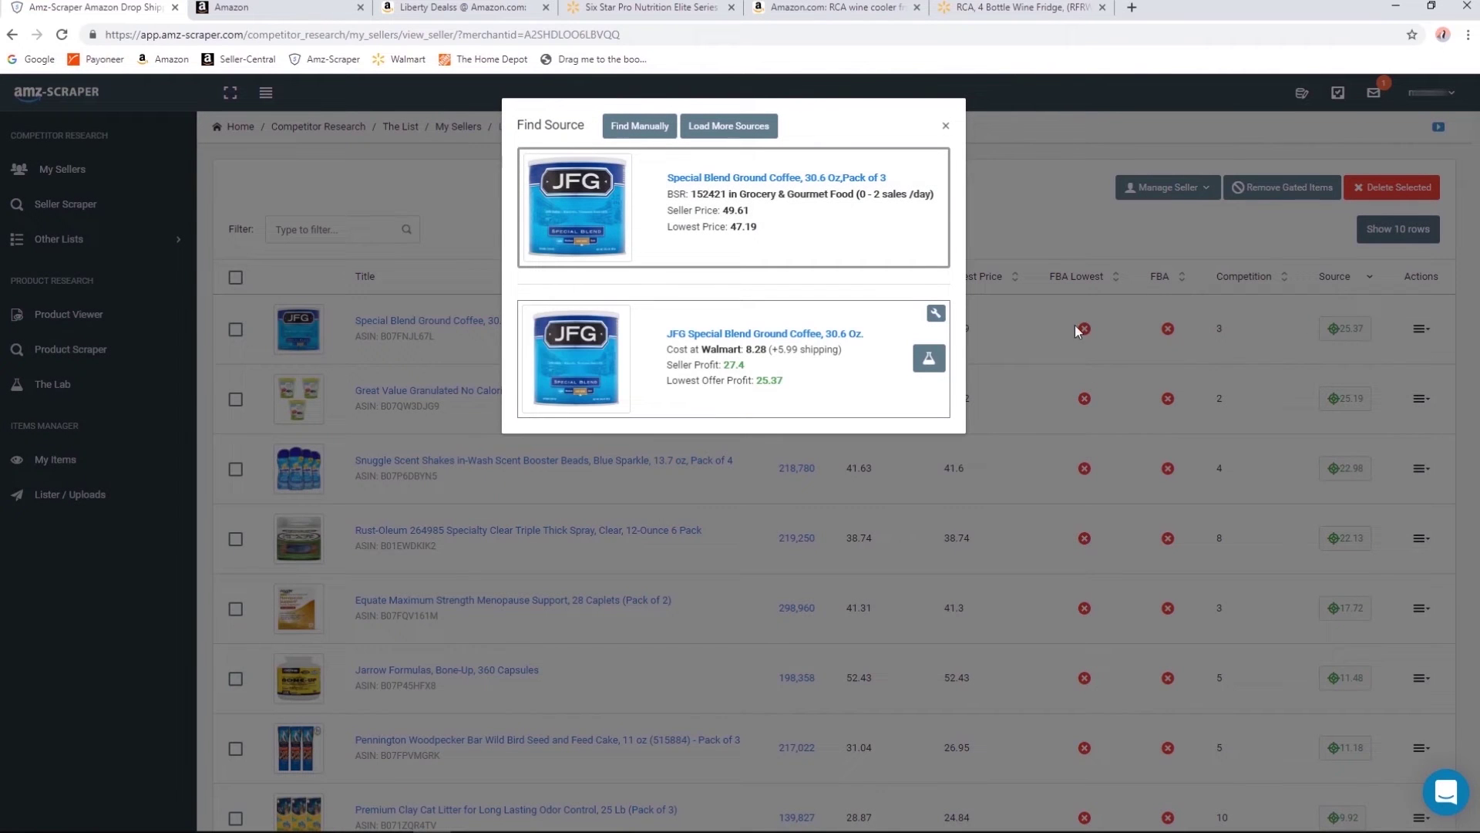
Raise the coffee's Walmart source quantity from 1 to a 3-unit bundle.
drag(758, 380, 806, 391)
click(936, 314)
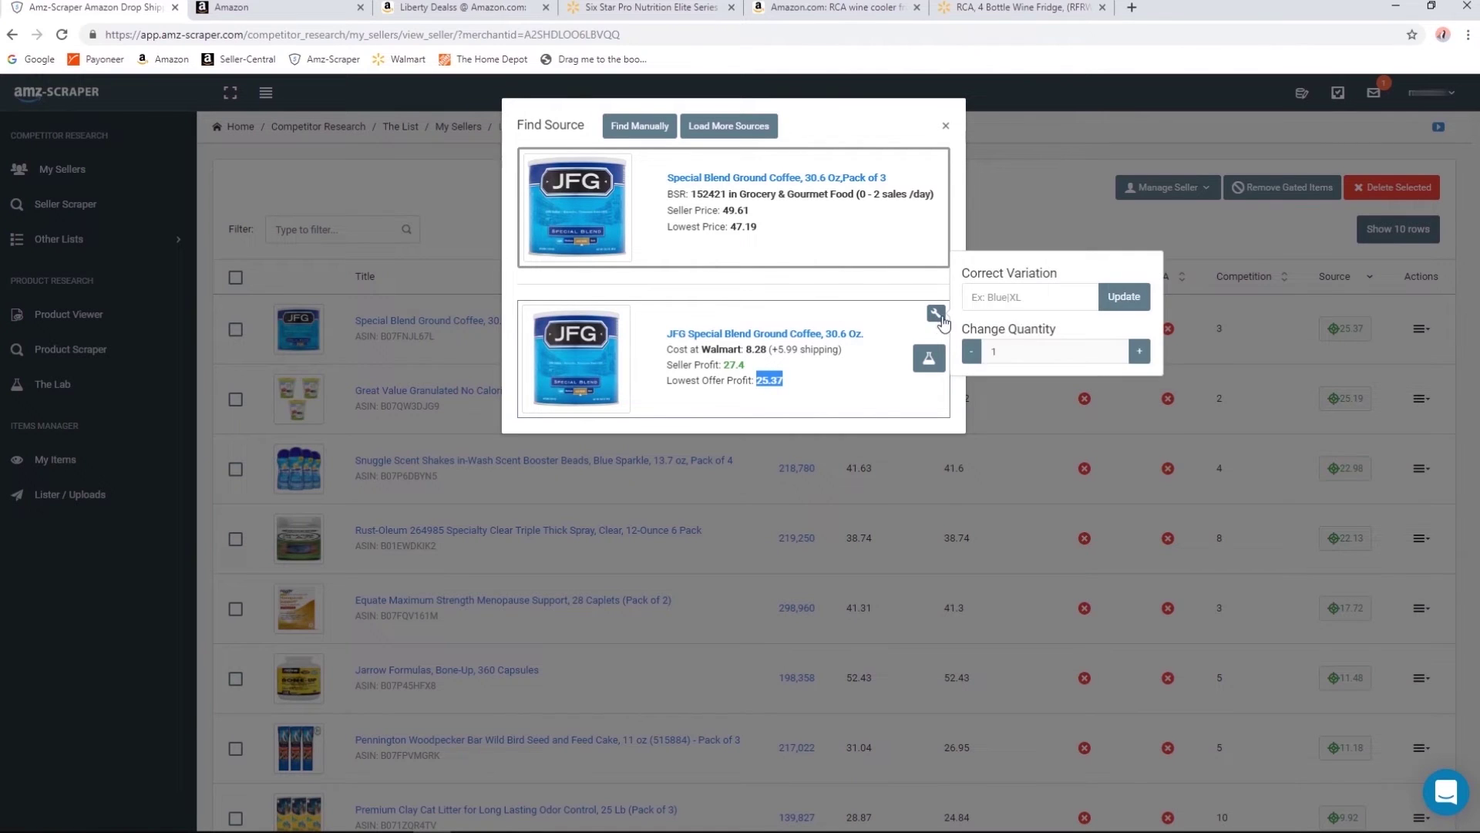
click(1139, 352)
click(1139, 352)
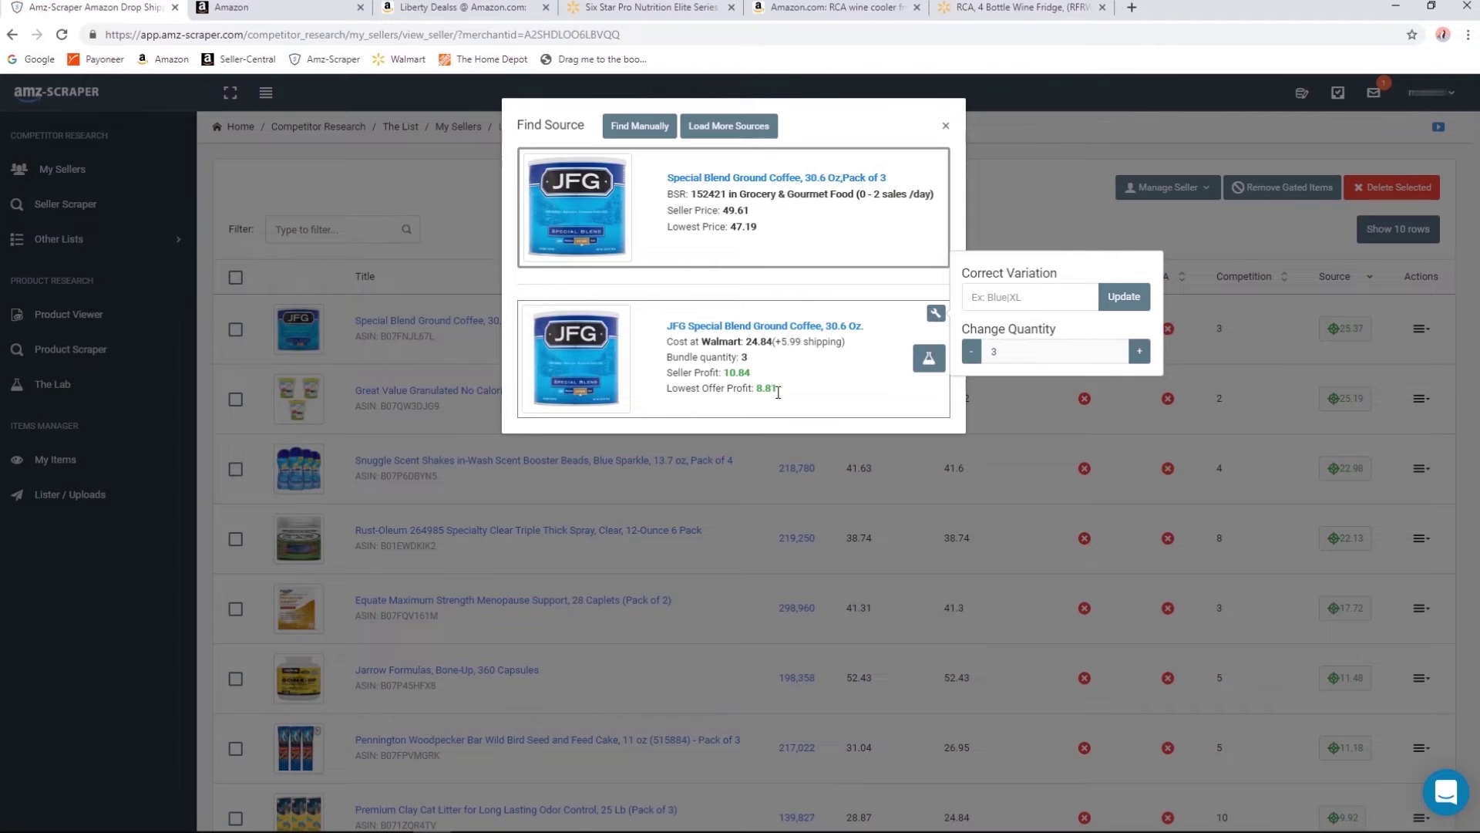
Compare the recalculated 8.81 lowest-offer profit with the 49.61 price and dismiss the completion notice.
drag(778, 391, 759, 391)
click(806, 387)
drag(669, 388, 751, 388)
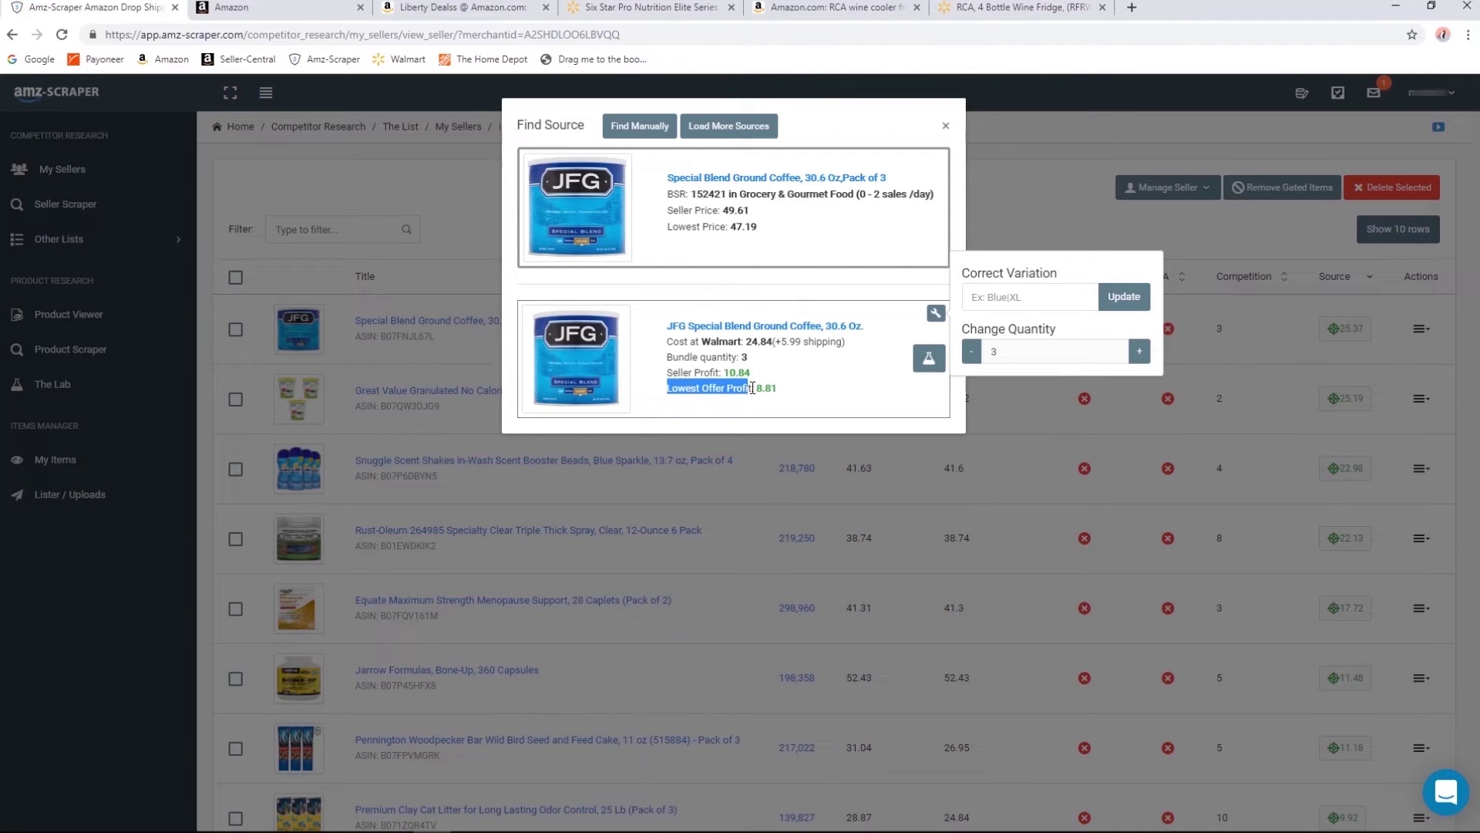
drag(750, 210, 723, 211)
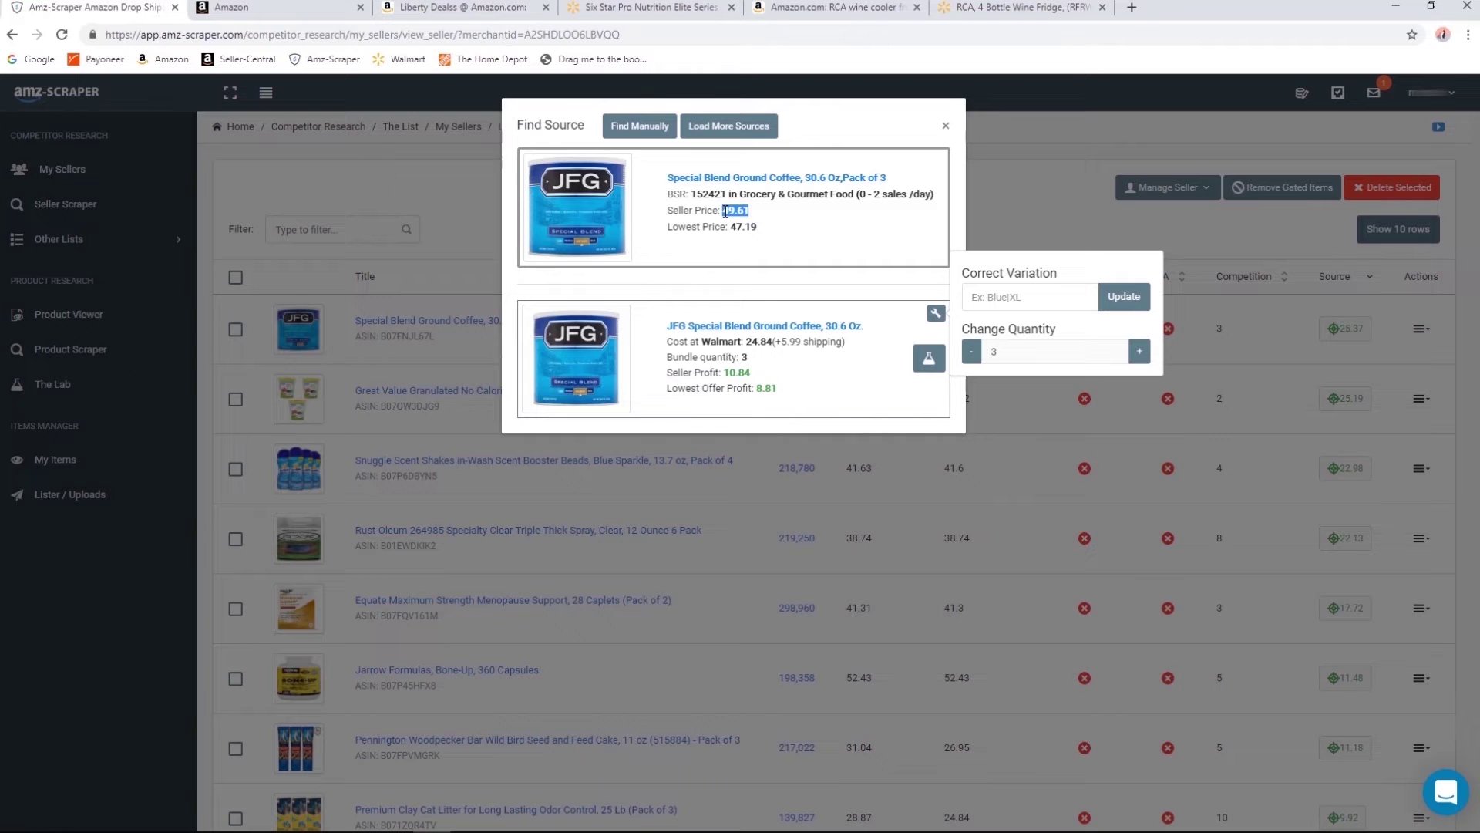
drag(756, 389, 778, 390)
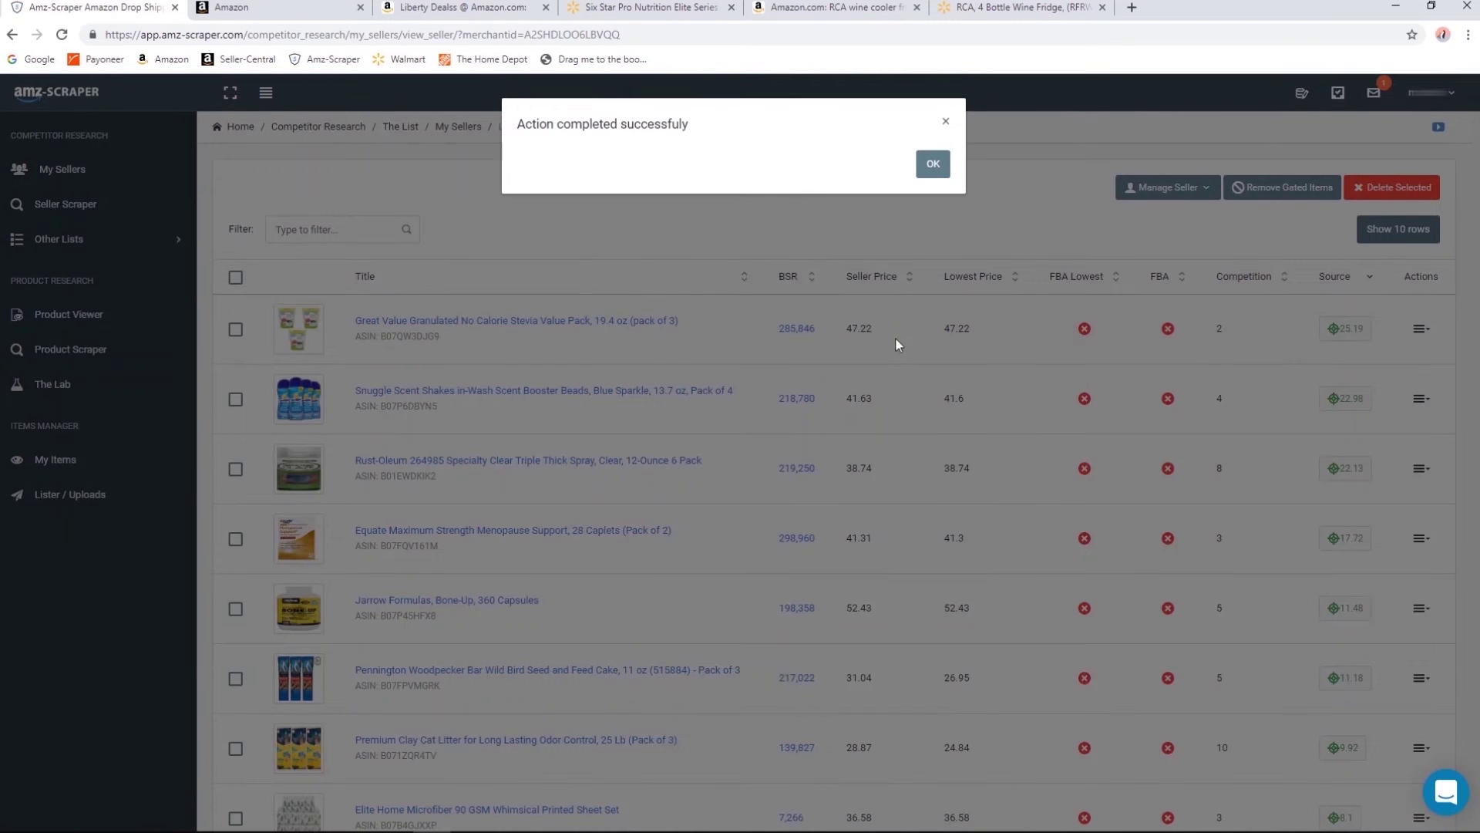
click(969, 411)
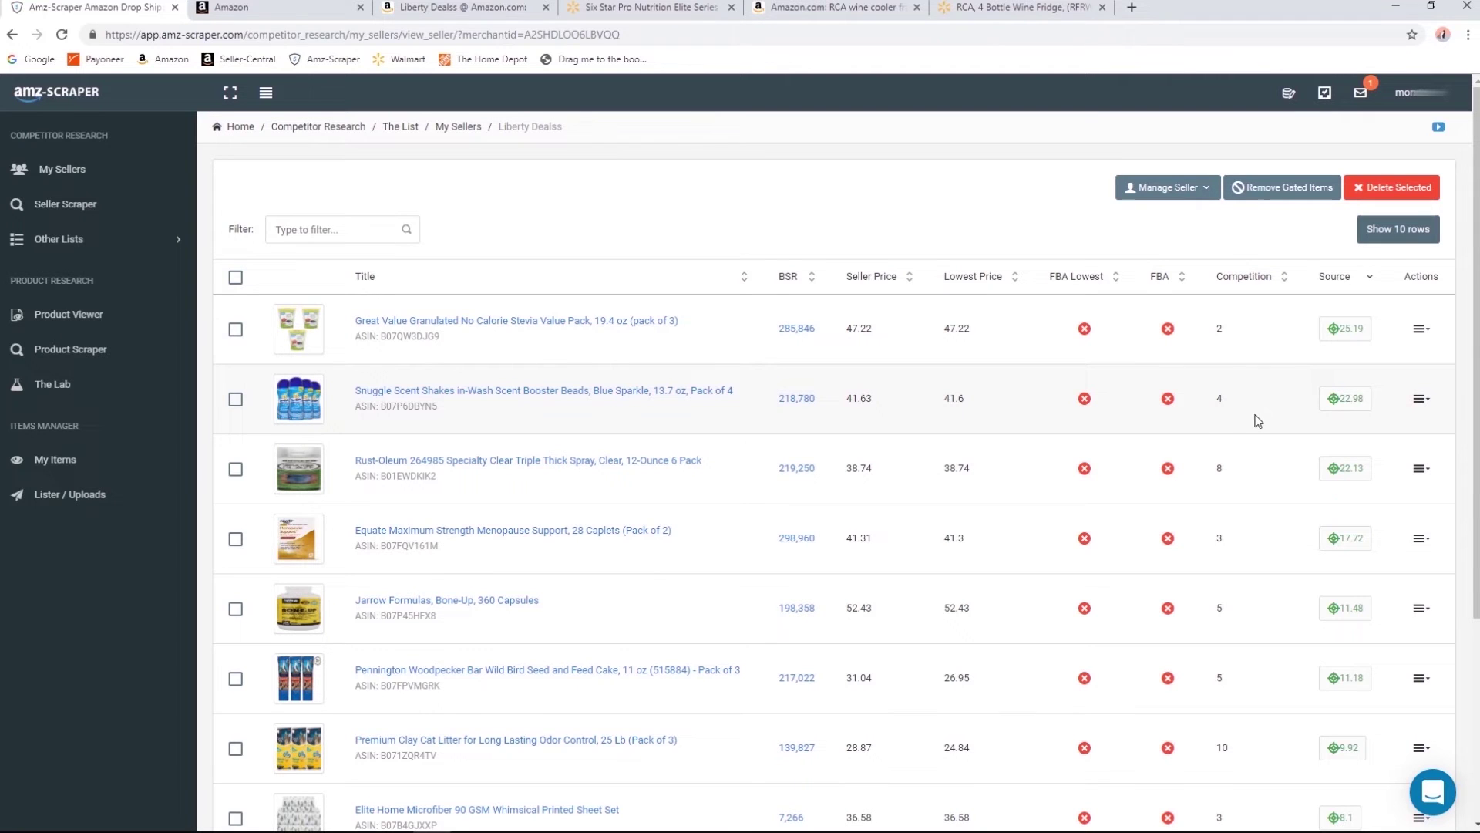
scroll(1290, 380, down, 4)
Set the Great Value Stevia's Walmart source quantity to 3, giving 8.23 profit.
scroll(1289, 381, up, 3)
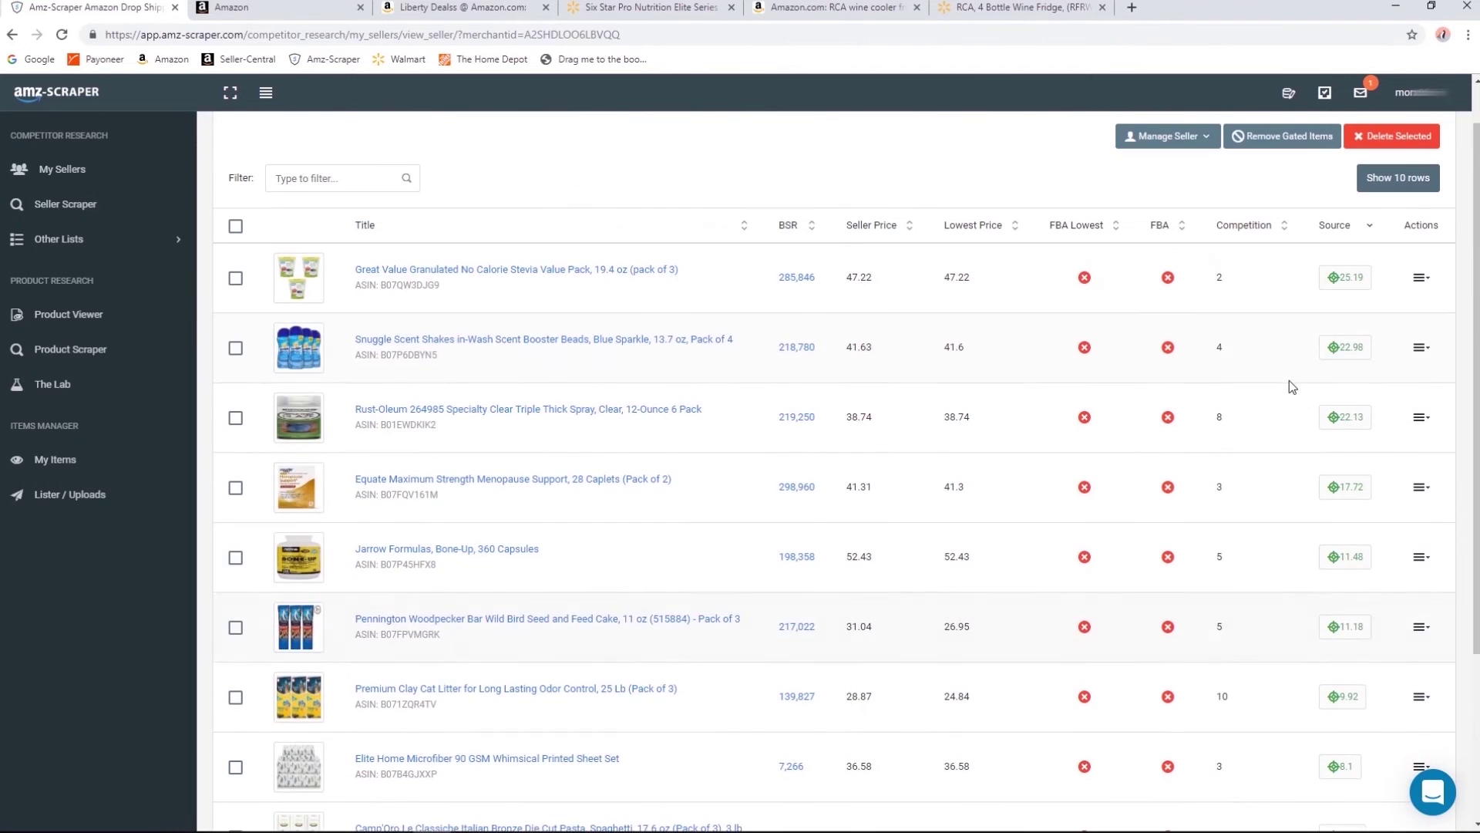
click(1359, 283)
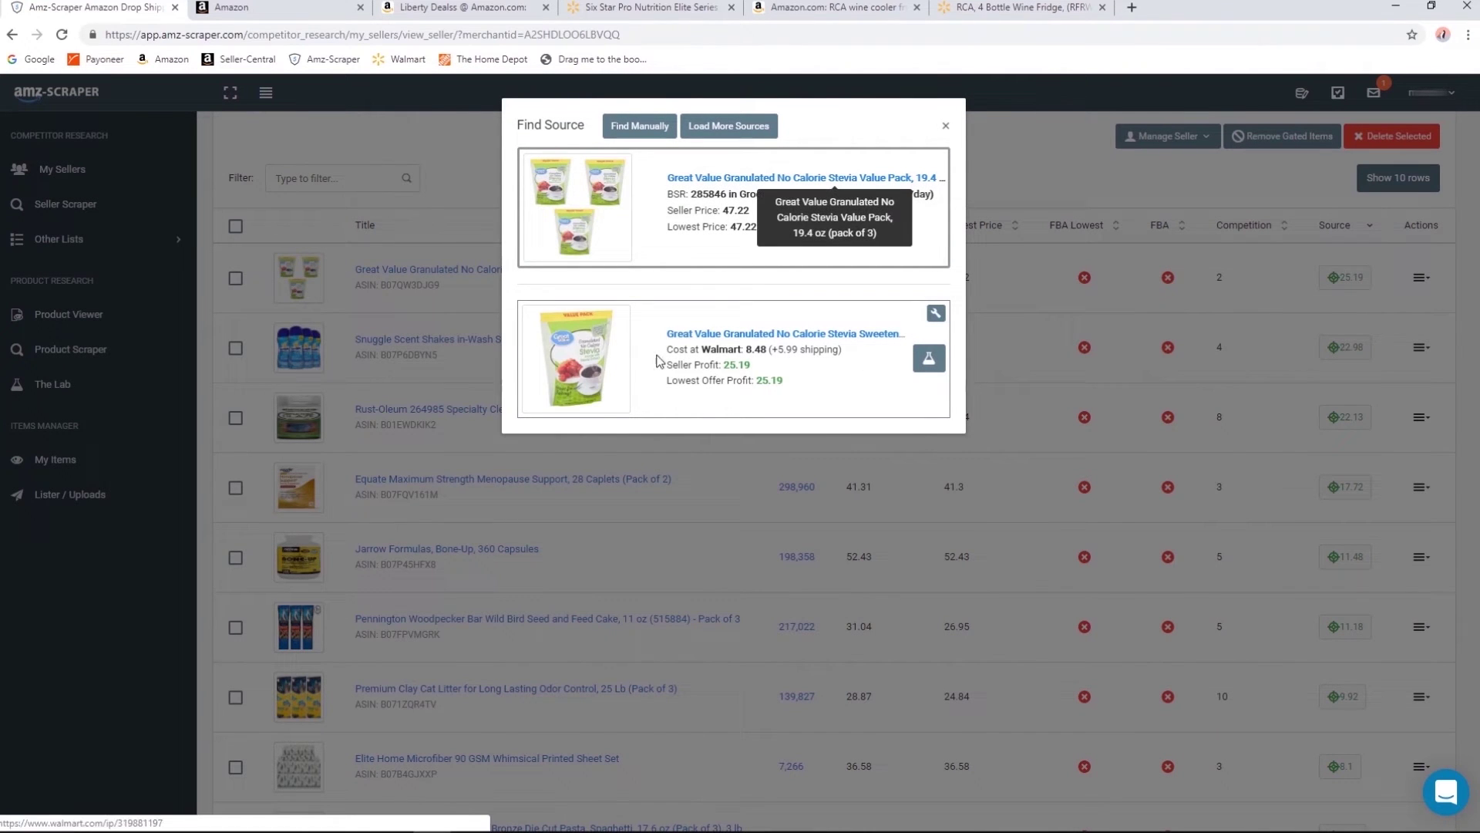
click(936, 313)
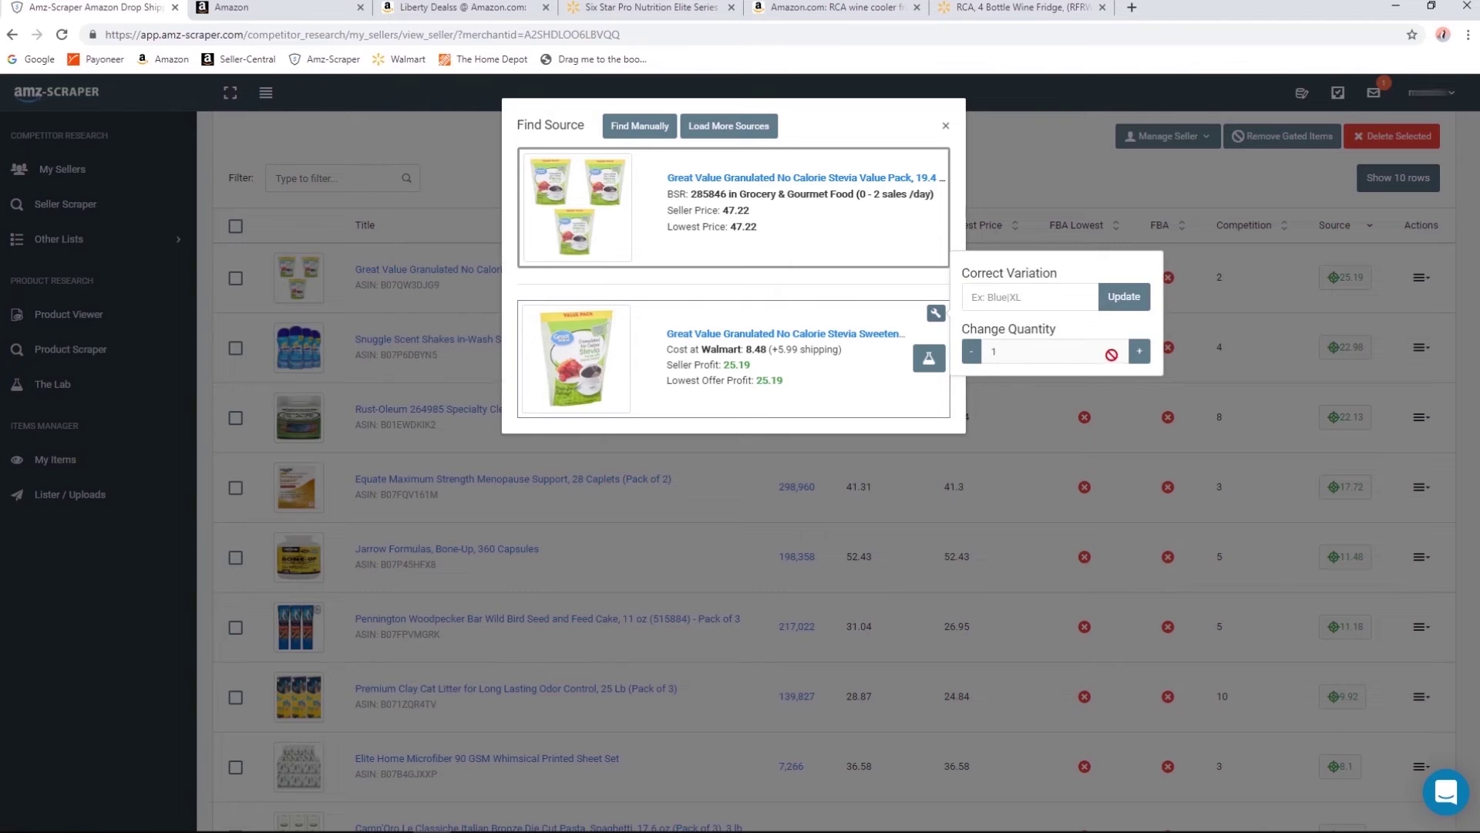
click(1139, 354)
click(1139, 354)
drag(793, 390, 759, 391)
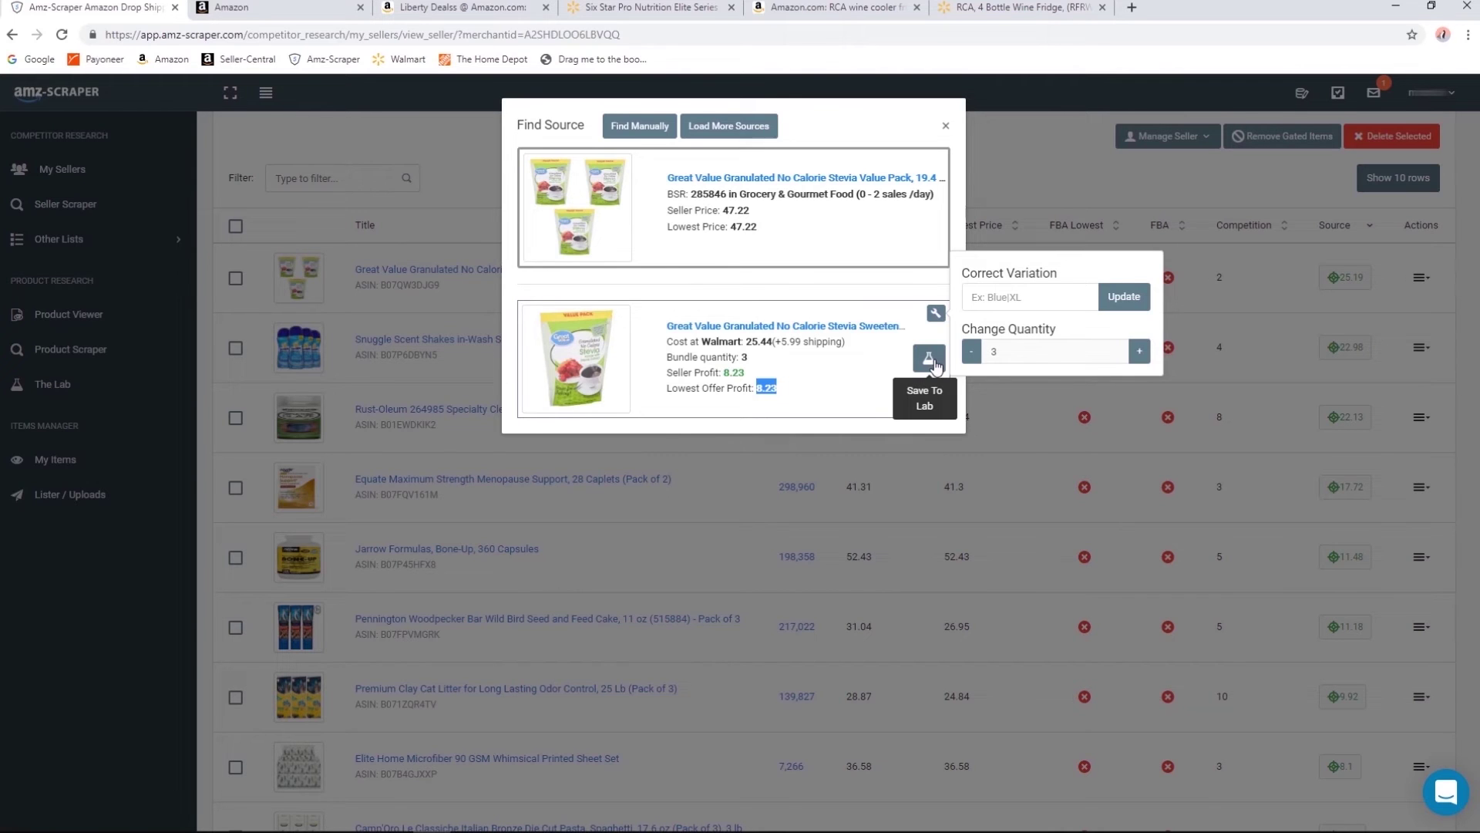
click(1076, 391)
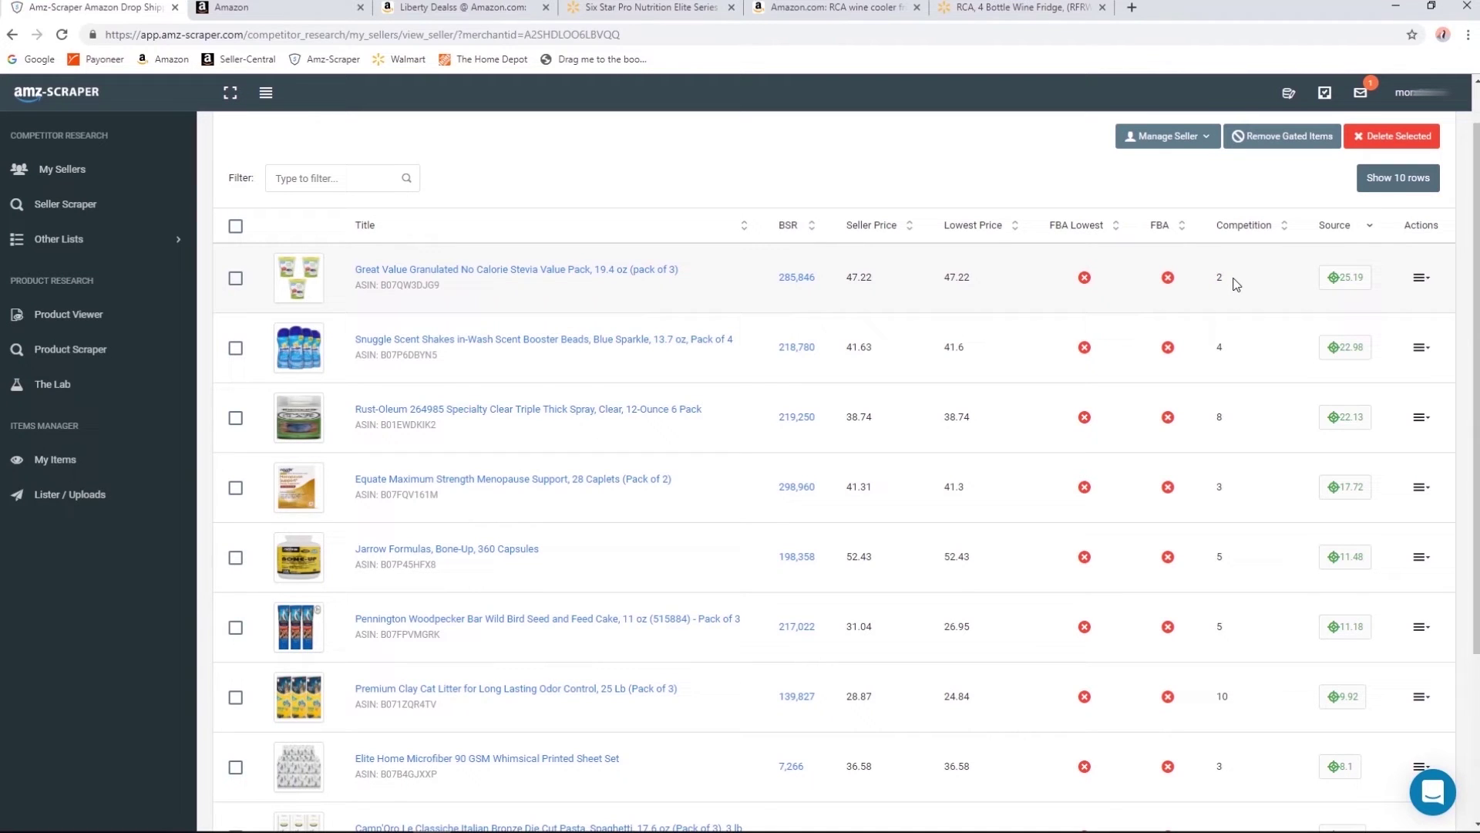
Send the stevia item to the Lab, then check the Snuggle Scent Shakes' Amazon ranking details.
drag(1229, 281, 1205, 280)
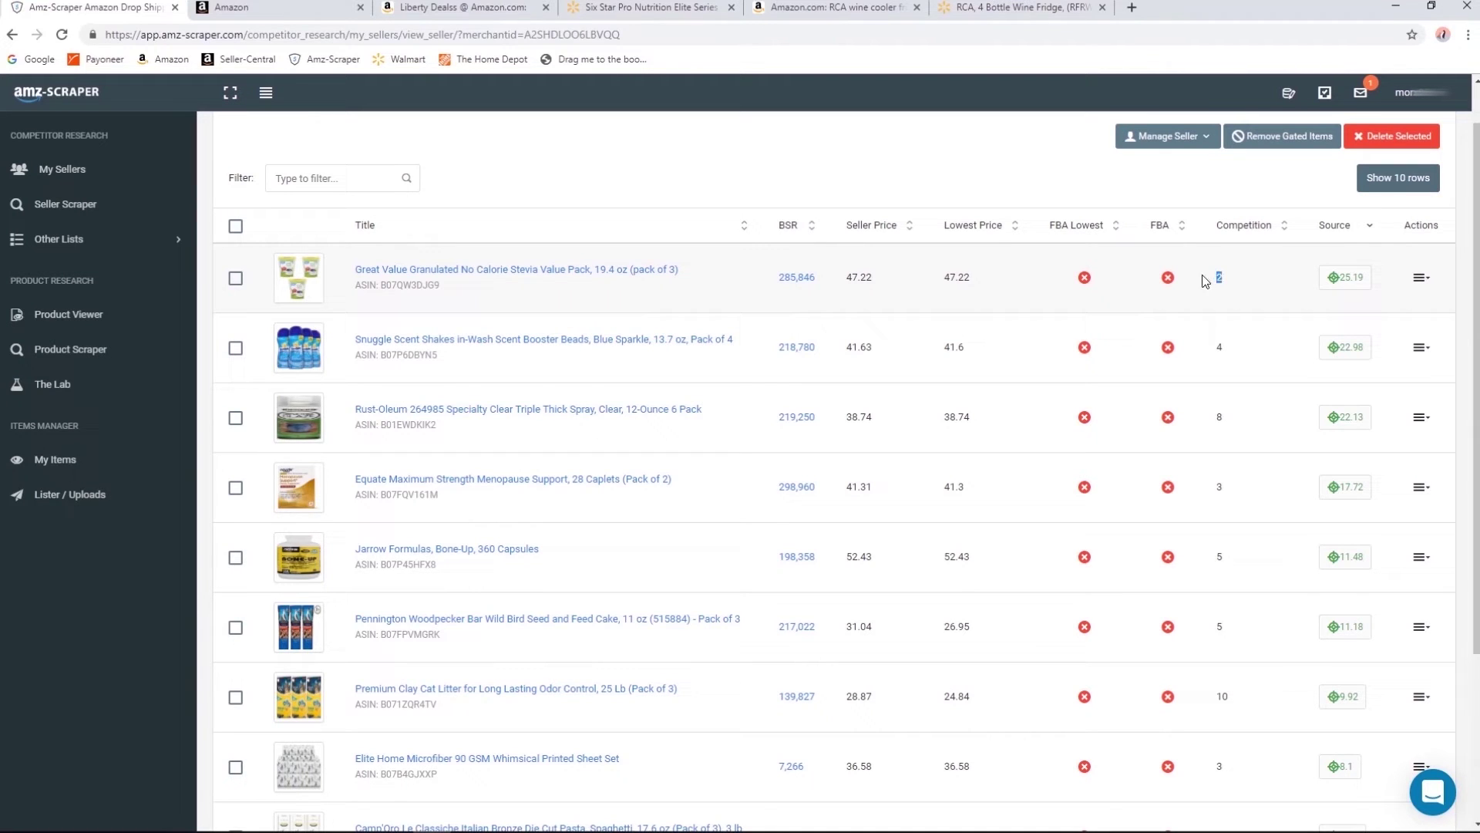
click(1421, 278)
click(1385, 390)
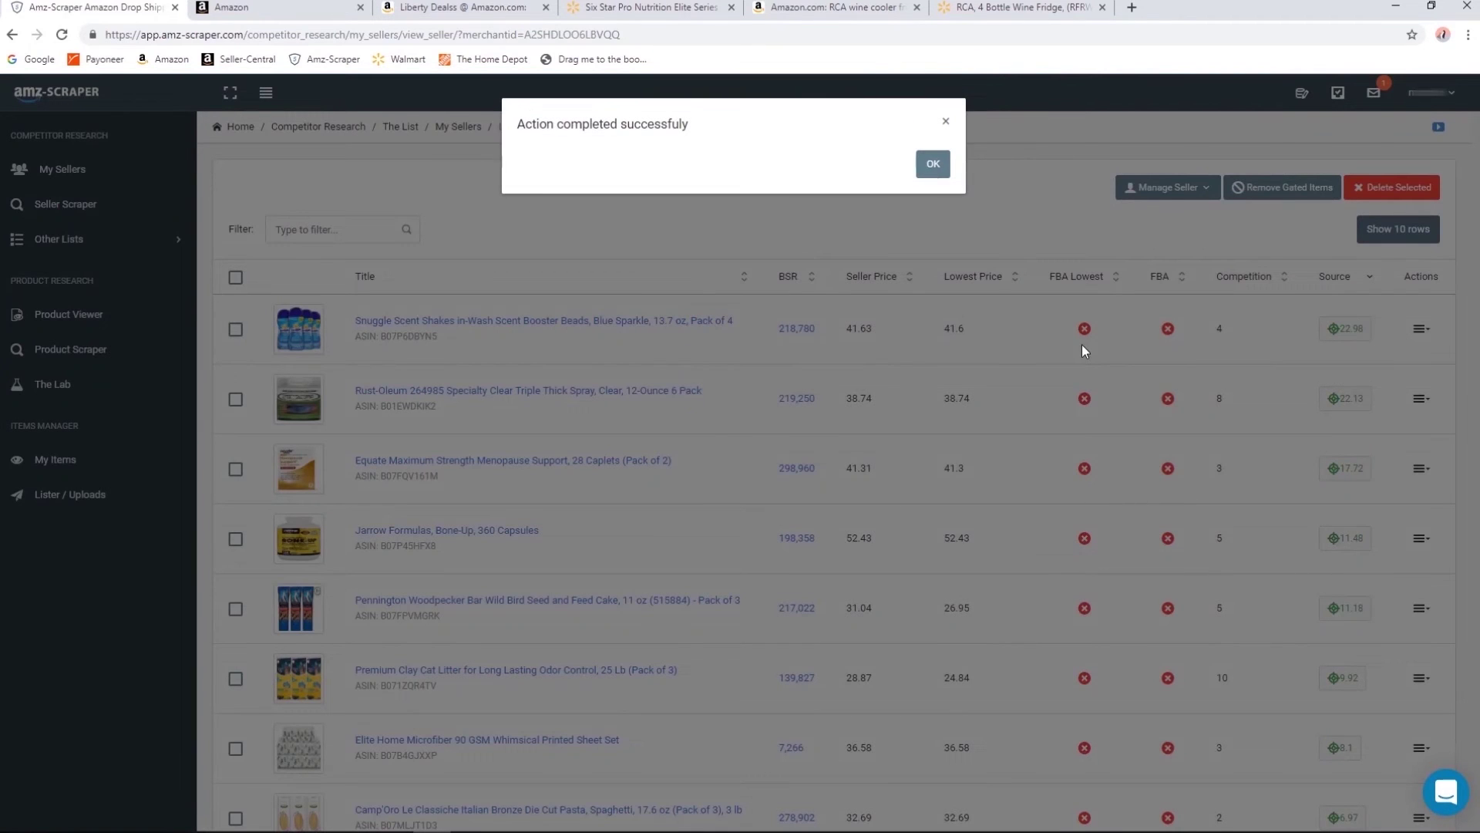
click(1084, 368)
scroll(1058, 348, down, 1)
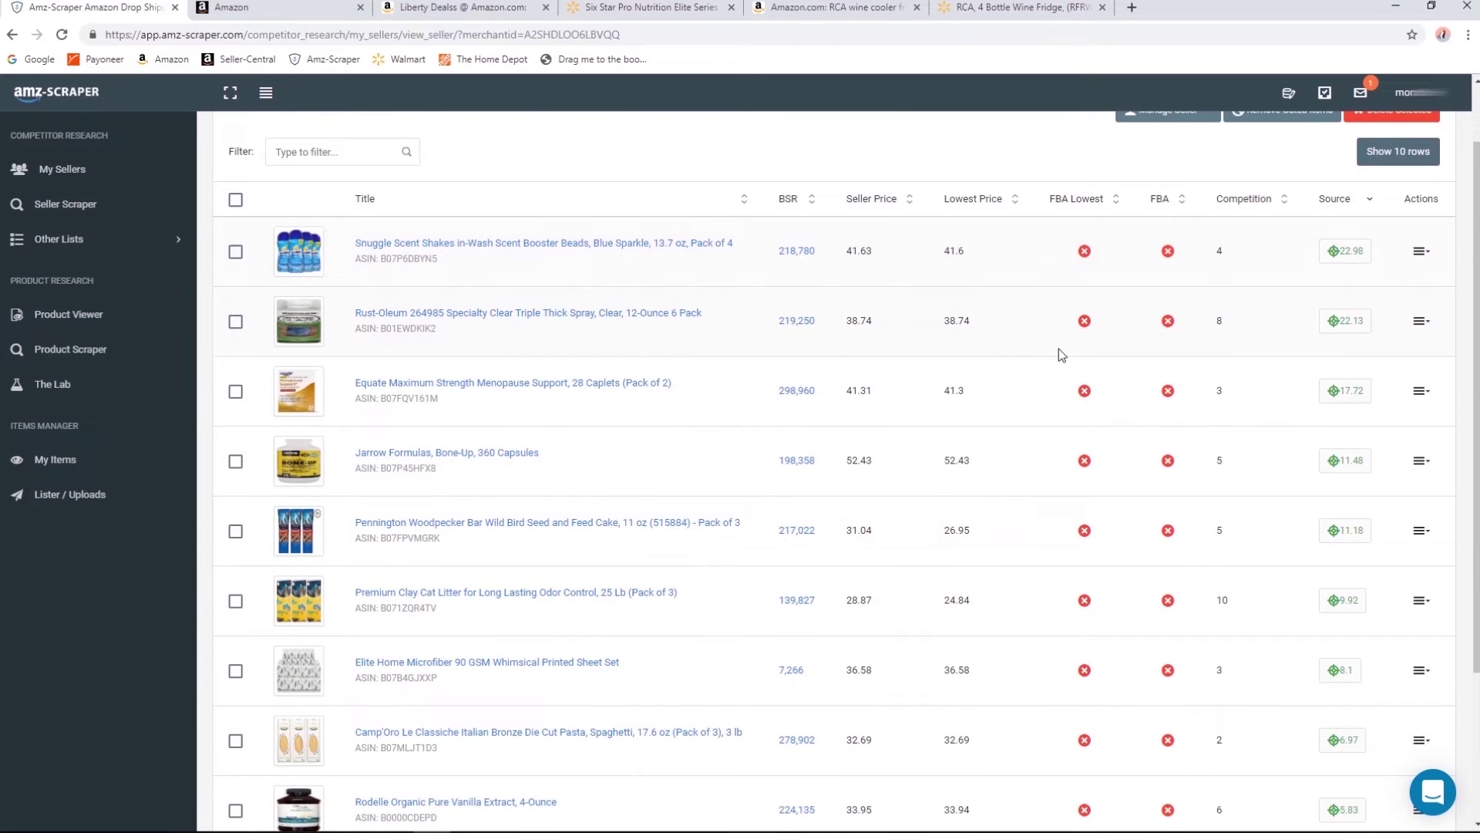
scroll(1058, 349, up, 1)
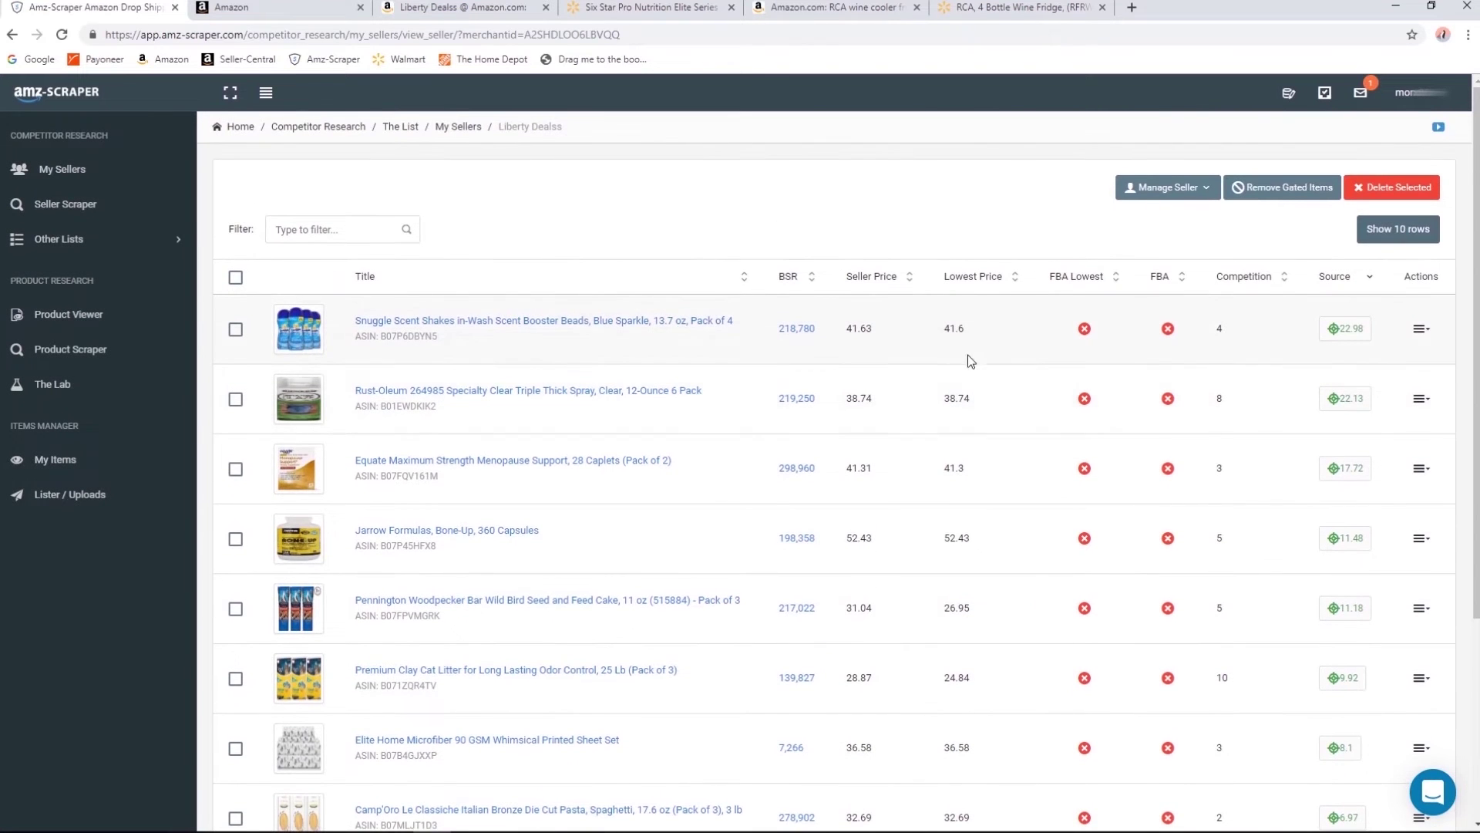
double_click(1219, 327)
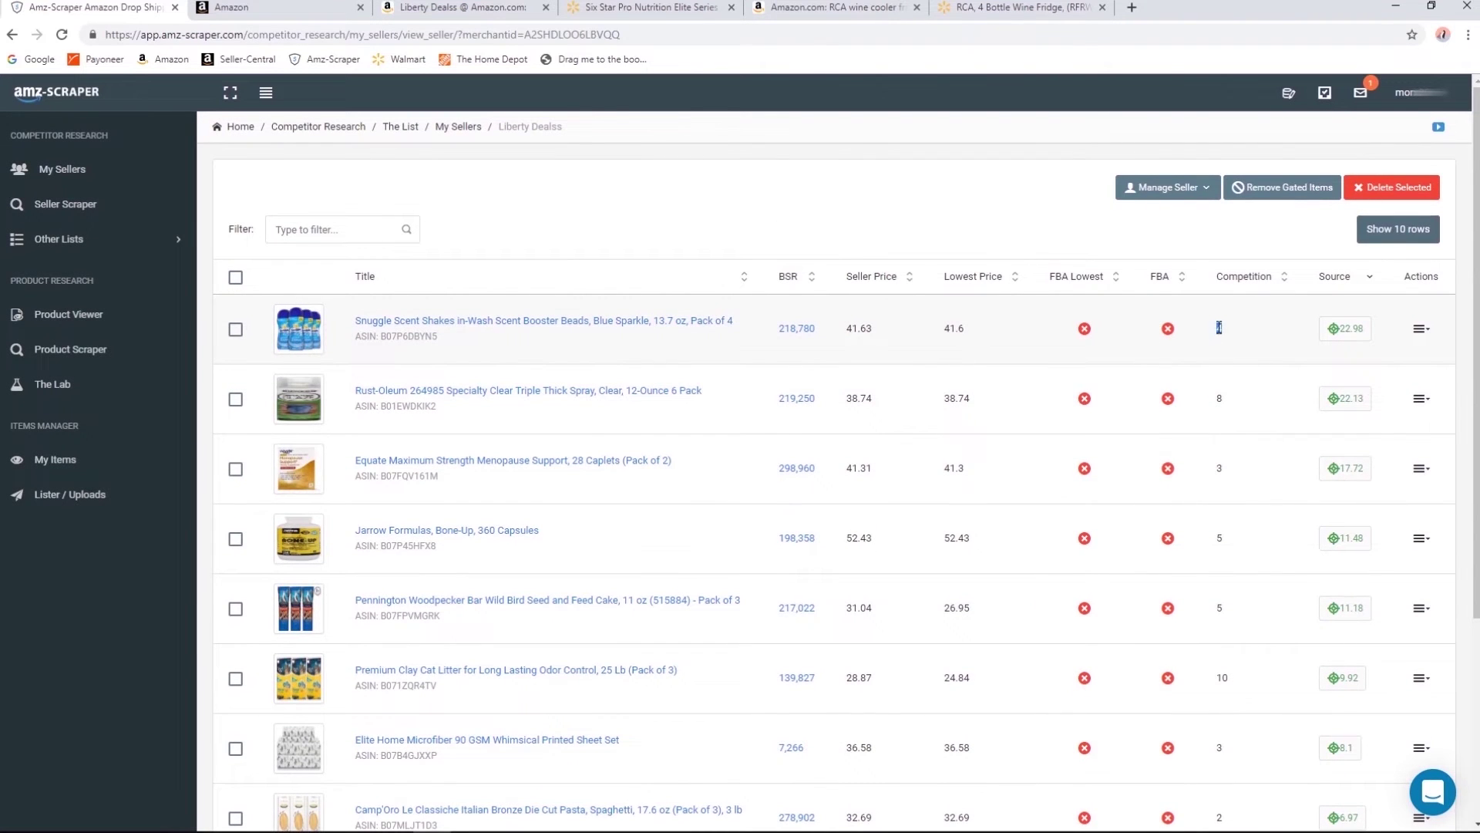
click(805, 331)
Set the Snuggle Scent Shakes' Walmart source quantity to 4, then open Rust-Oleum's sources.
click(1346, 328)
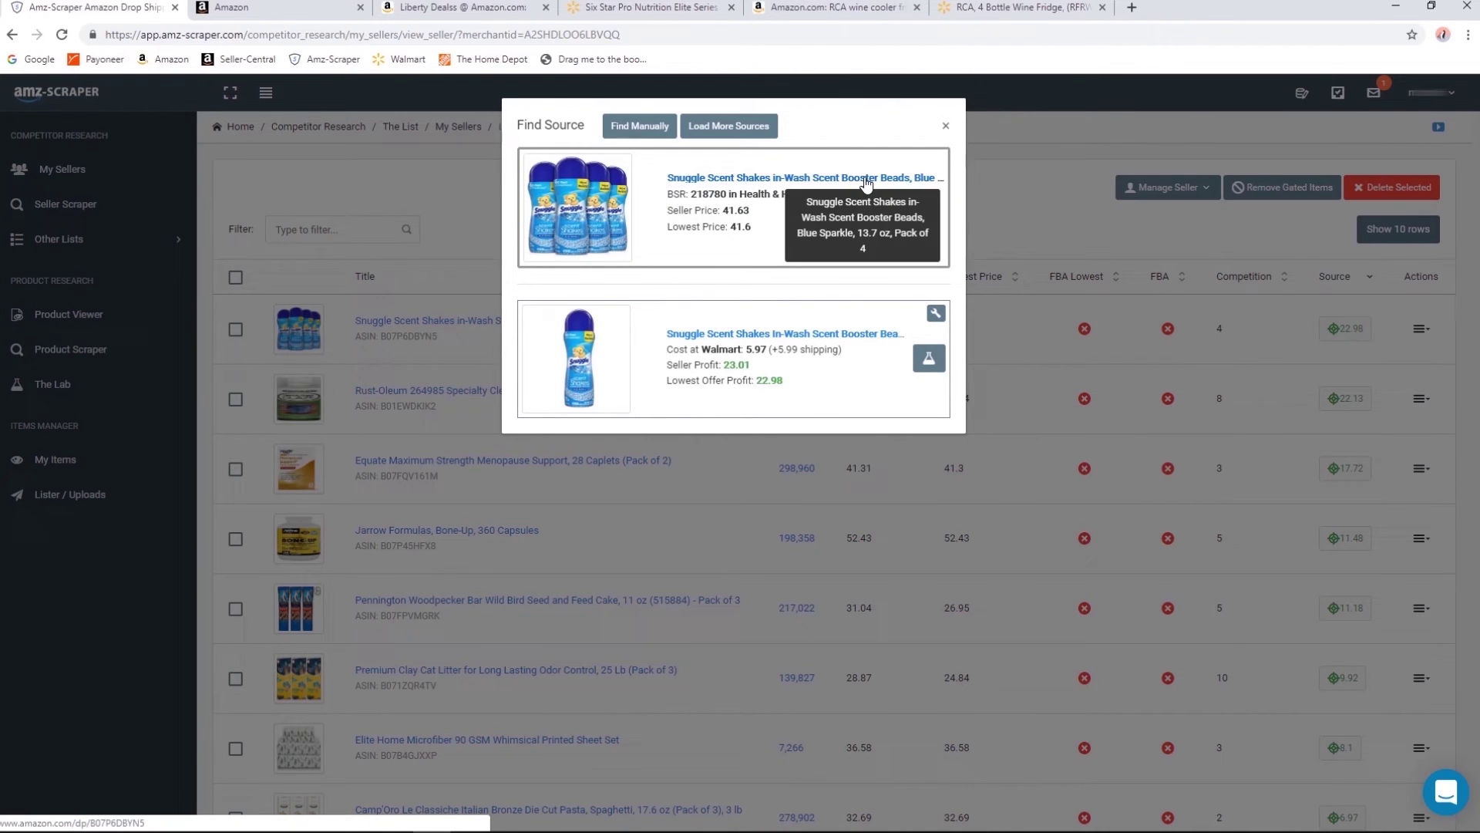
click(935, 313)
triple_click(1140, 352)
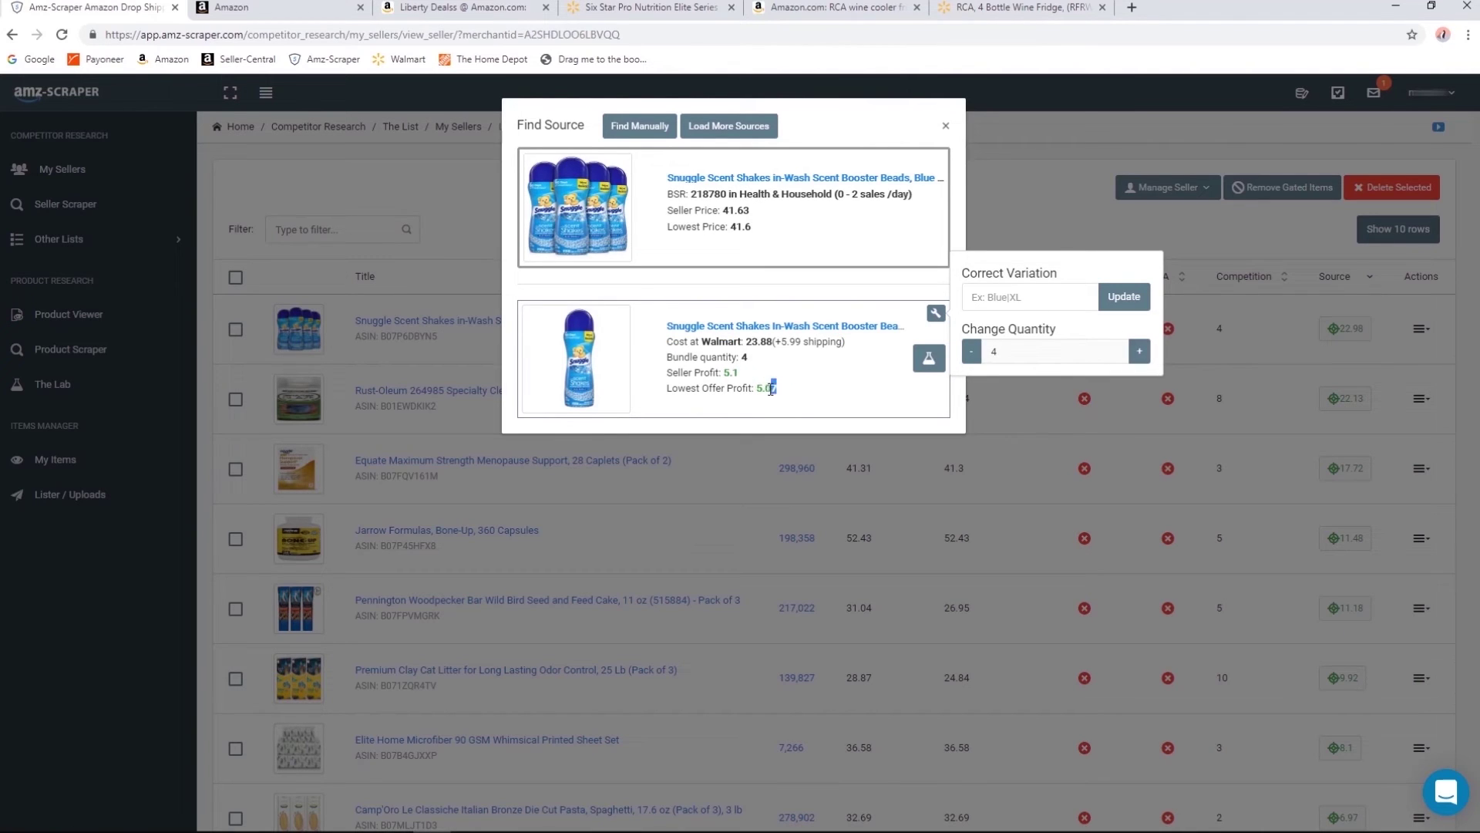
drag(771, 391, 764, 390)
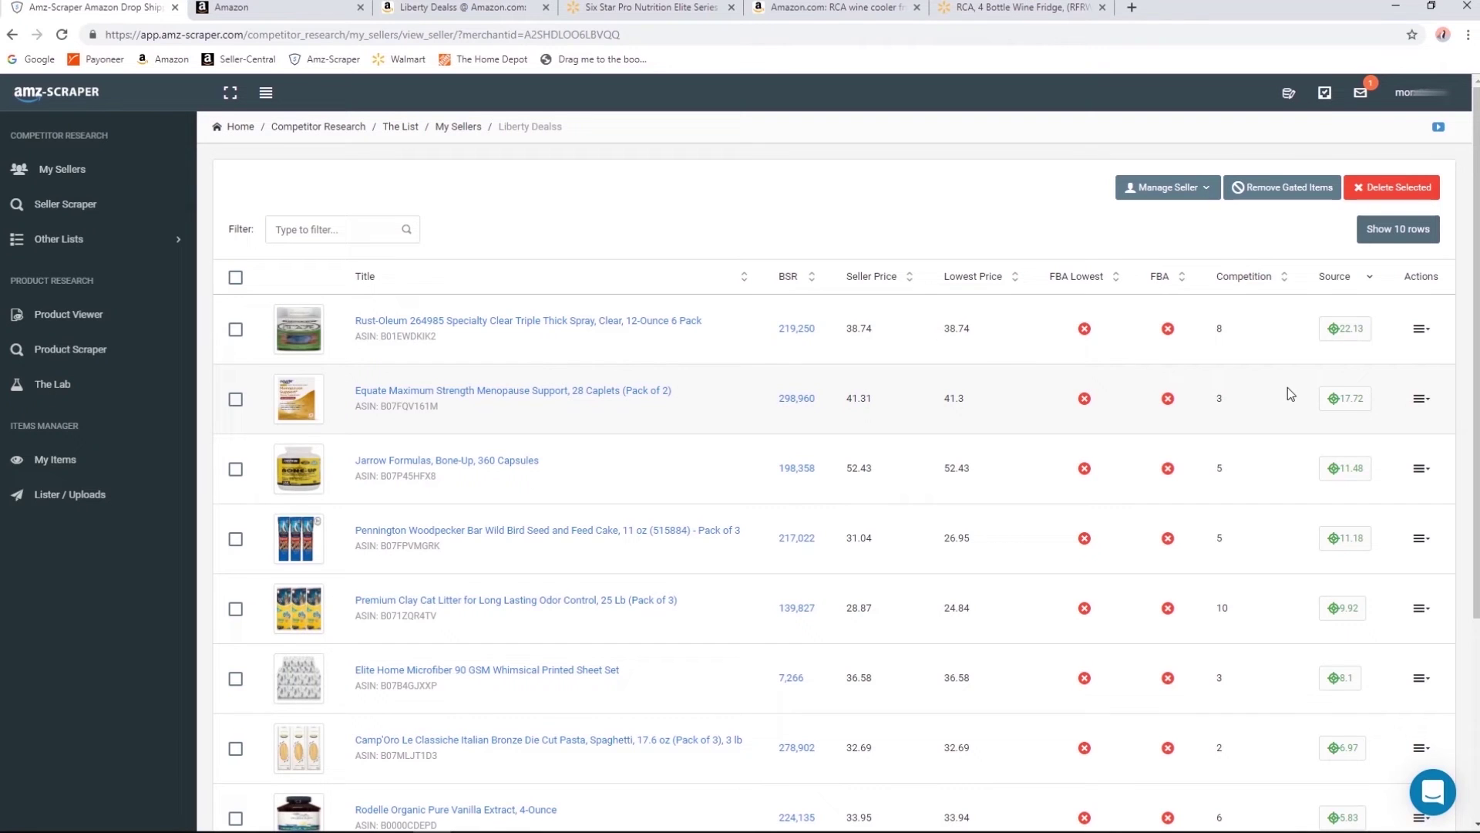
click(1349, 338)
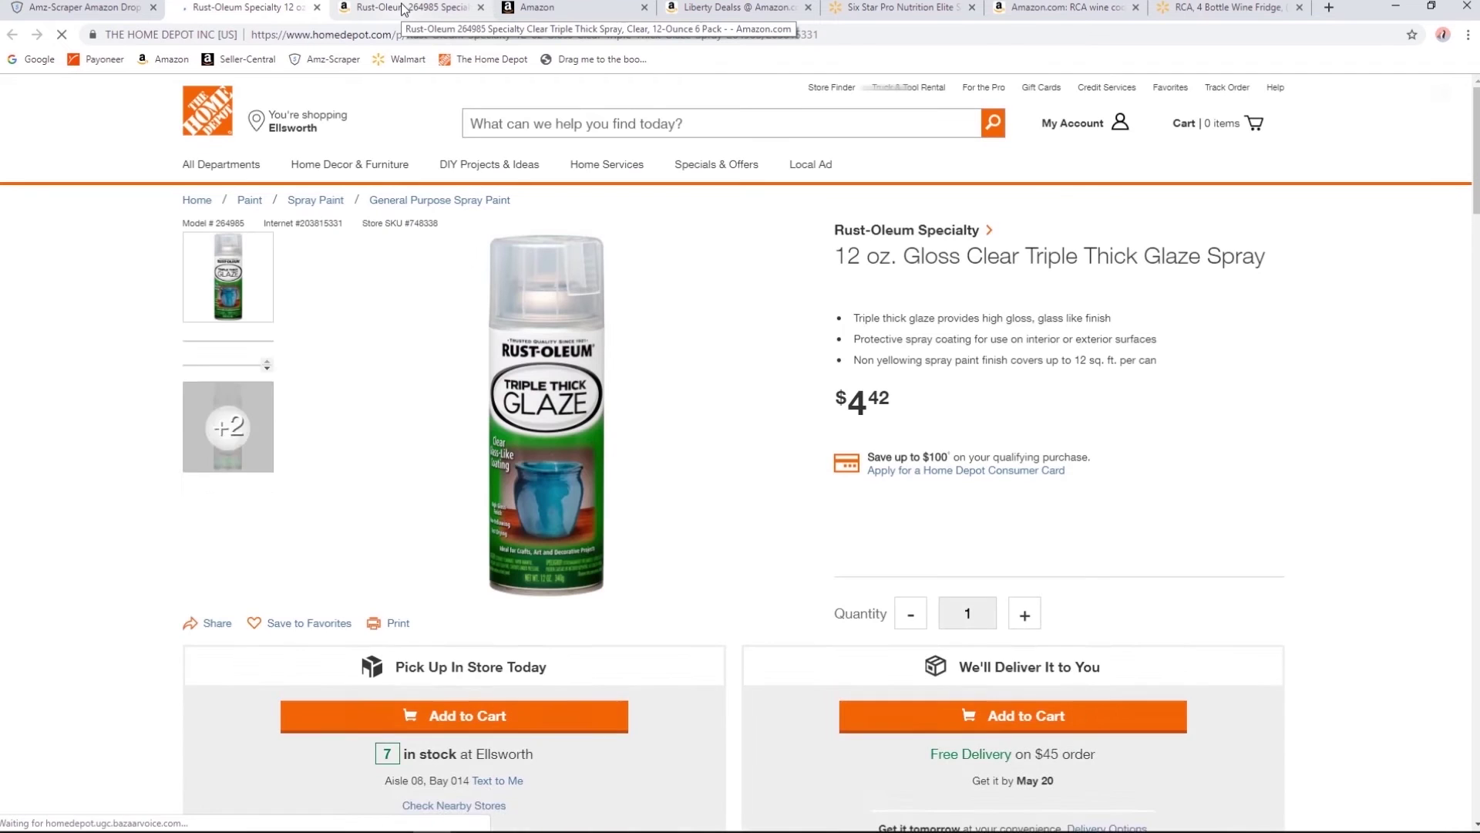
Compare Home Depot's 12 oz Rust-Oleum glaze can with Amazon's 6-pack, then return to Find Source.
click(402, 9)
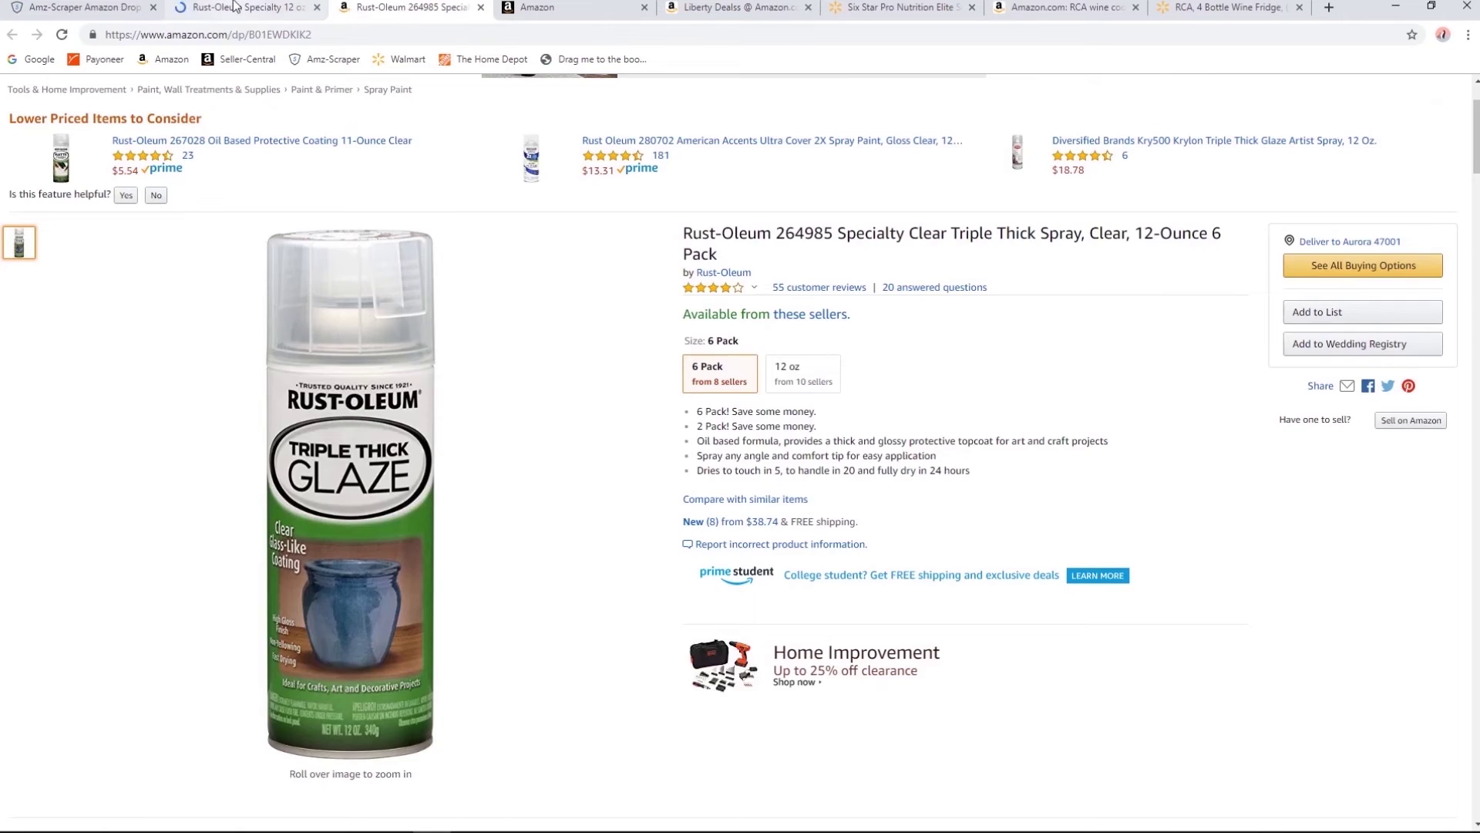
click(282, 9)
click(376, 8)
click(282, 9)
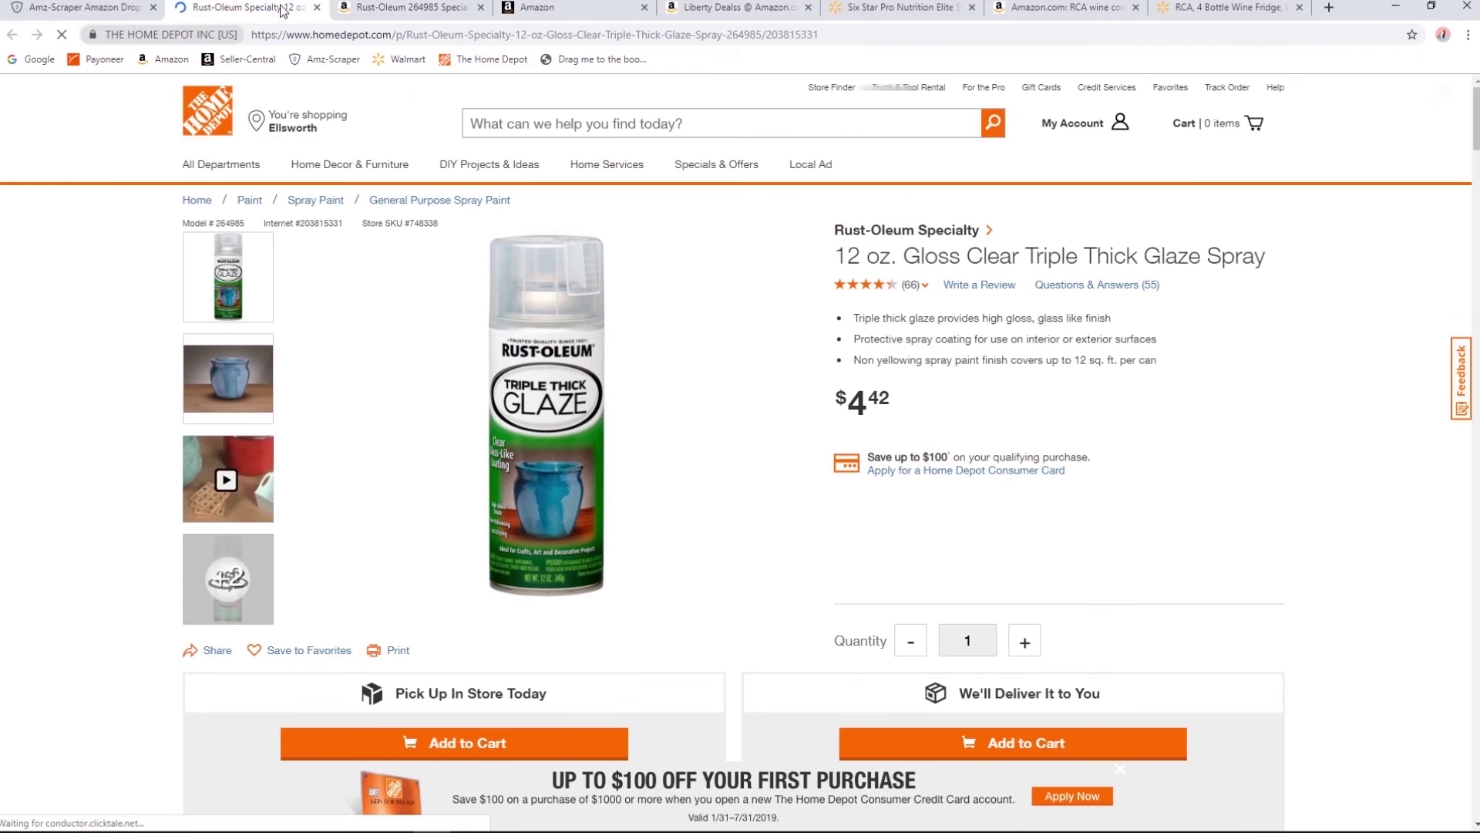
click(389, 7)
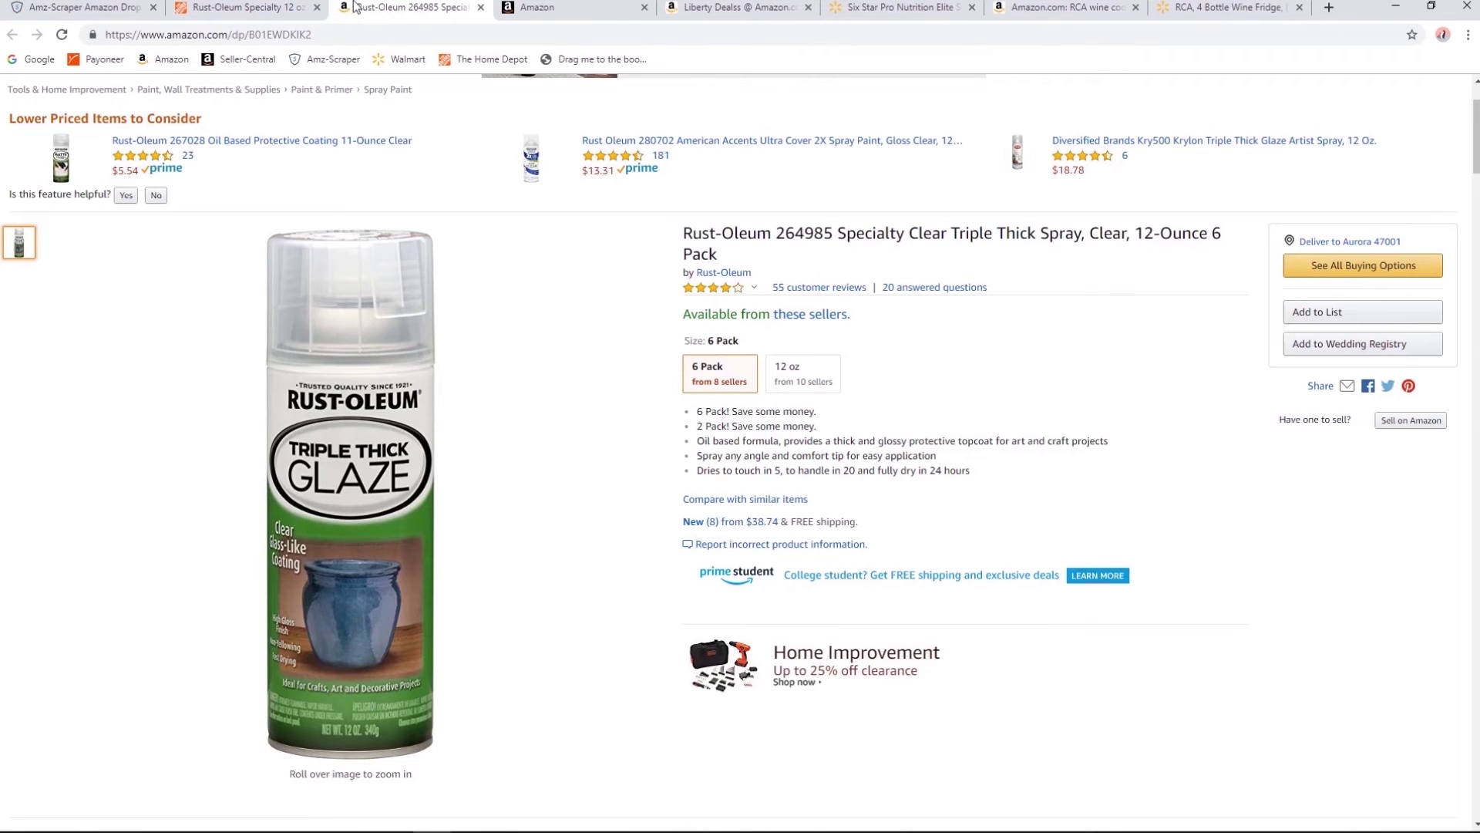
click(266, 6)
click(133, 9)
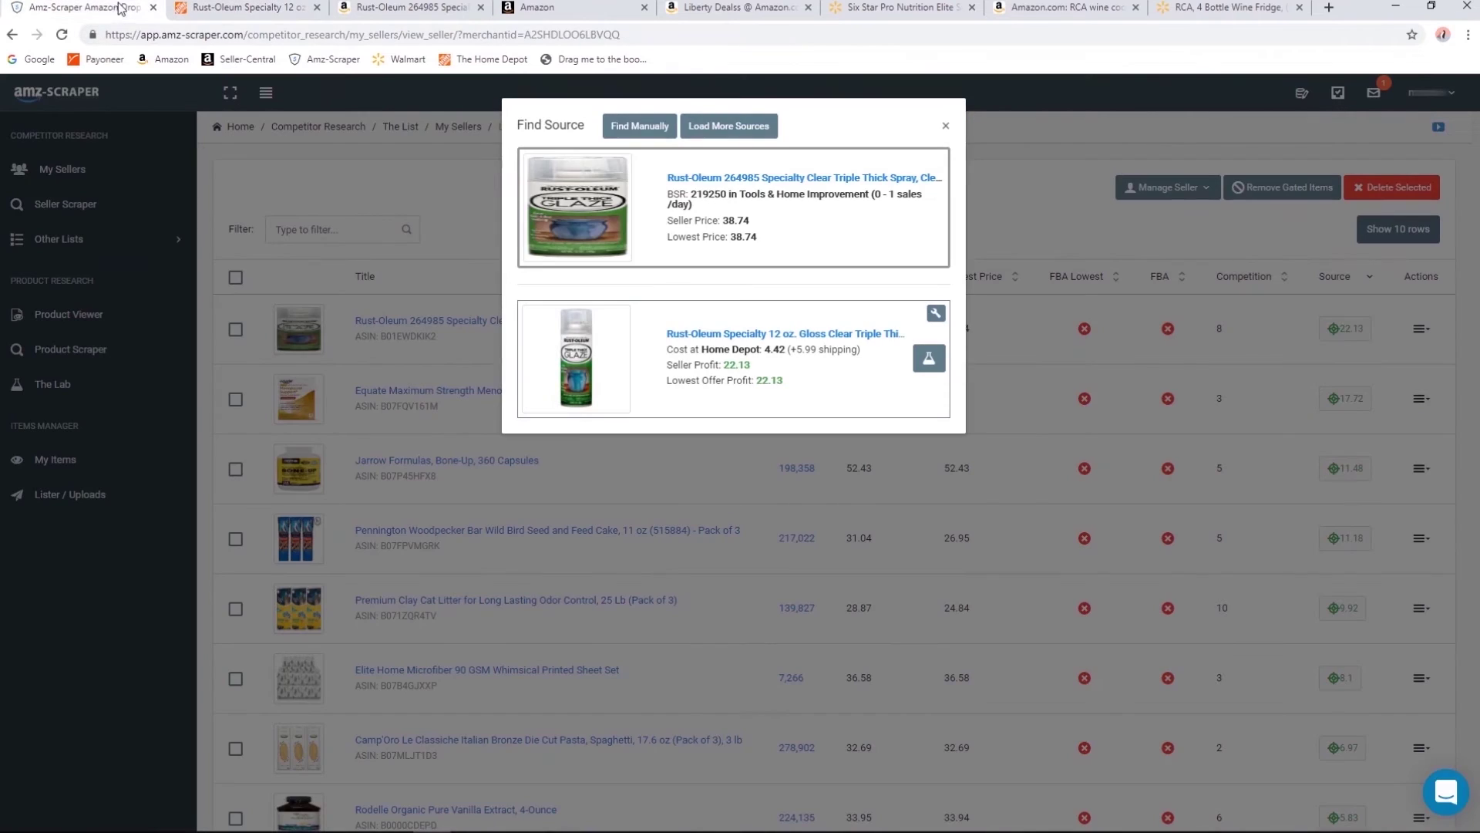
Load more Rust-Oleum sources and set the Home Depot match to a 6-pack, leaving 0.03 profit.
click(732, 128)
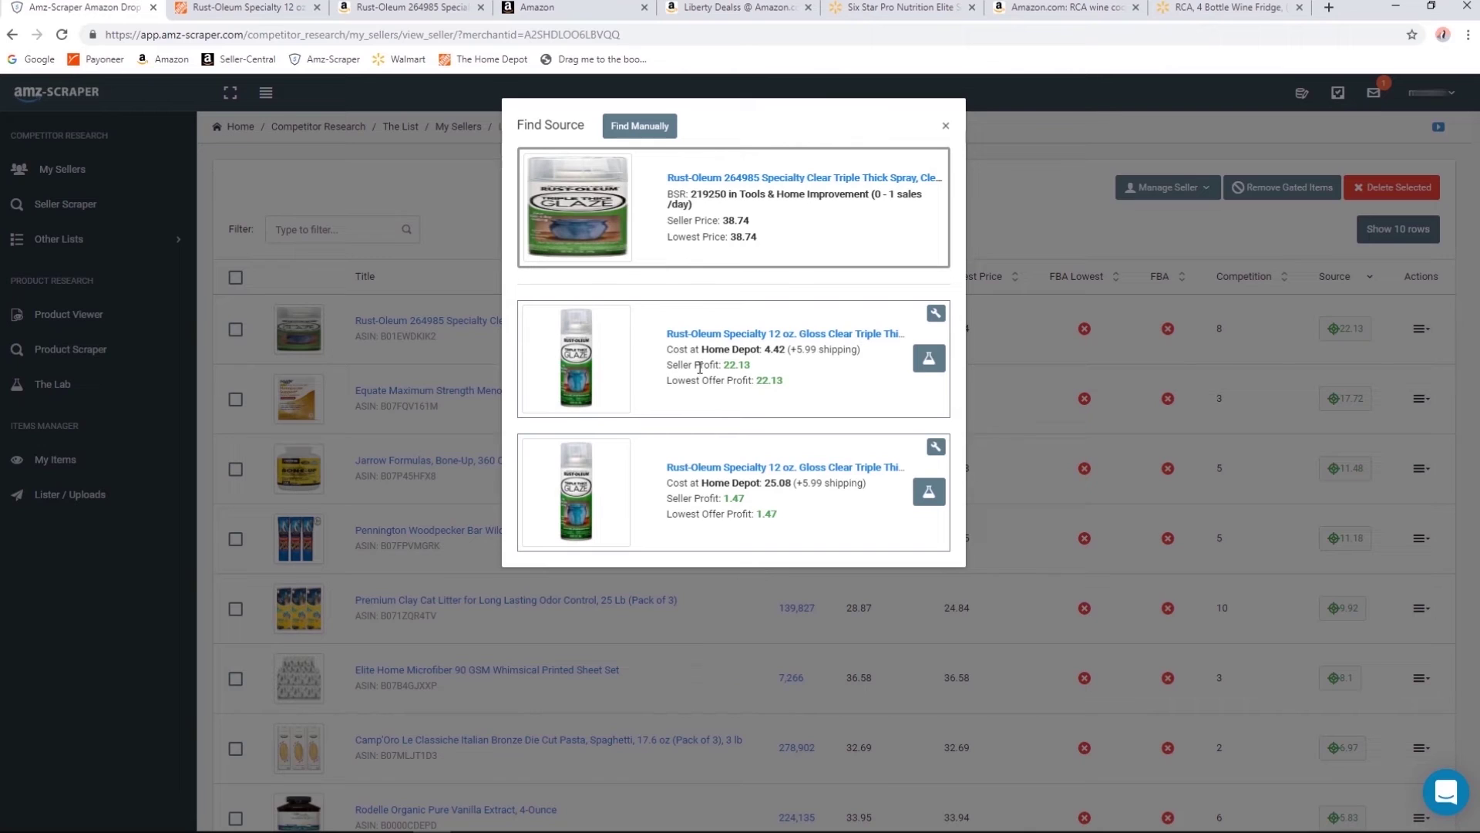
click(936, 313)
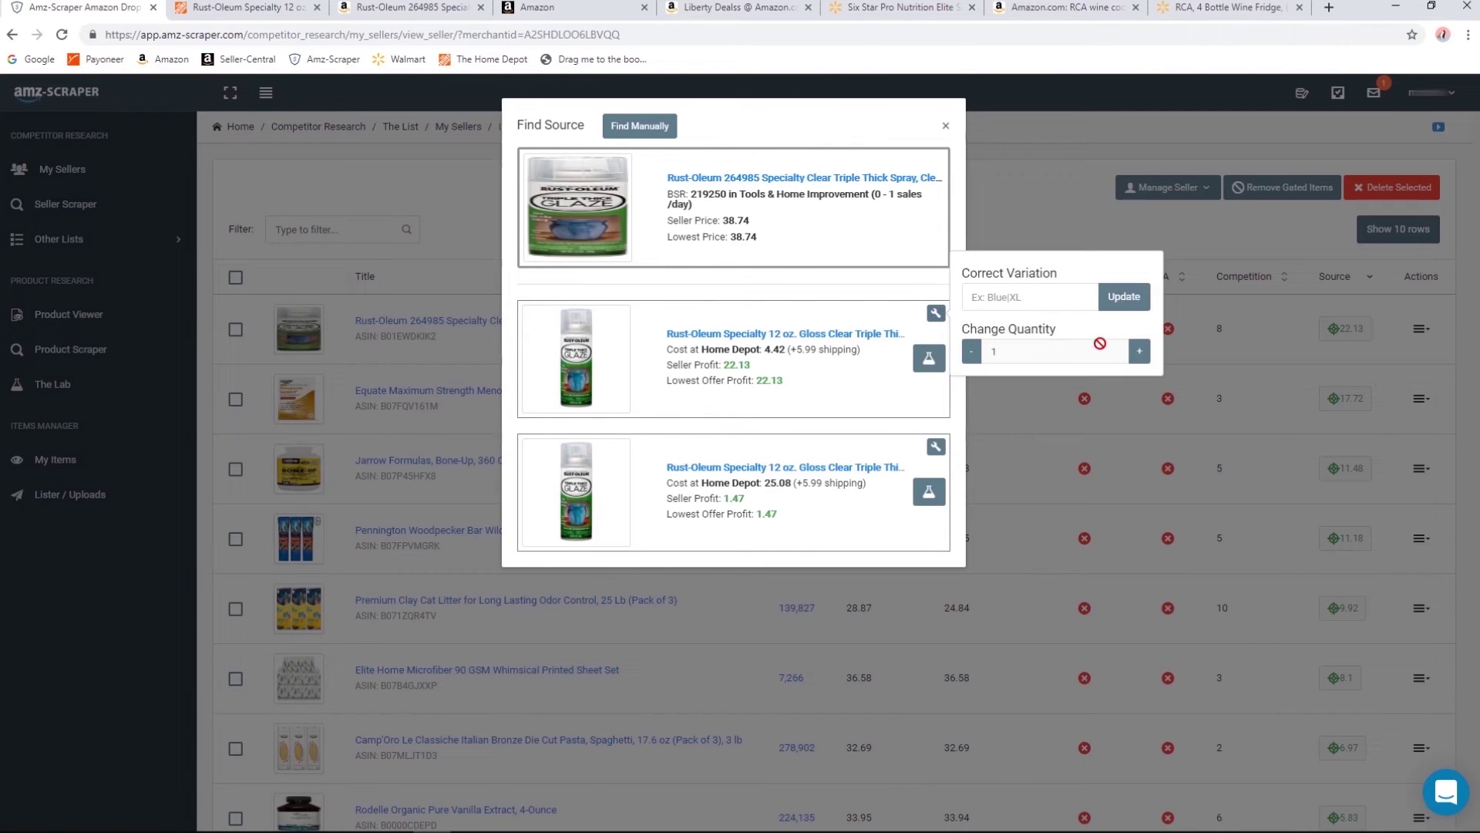
click(1139, 353)
click(1139, 352)
click(1140, 352)
click(1140, 353)
click(1140, 353)
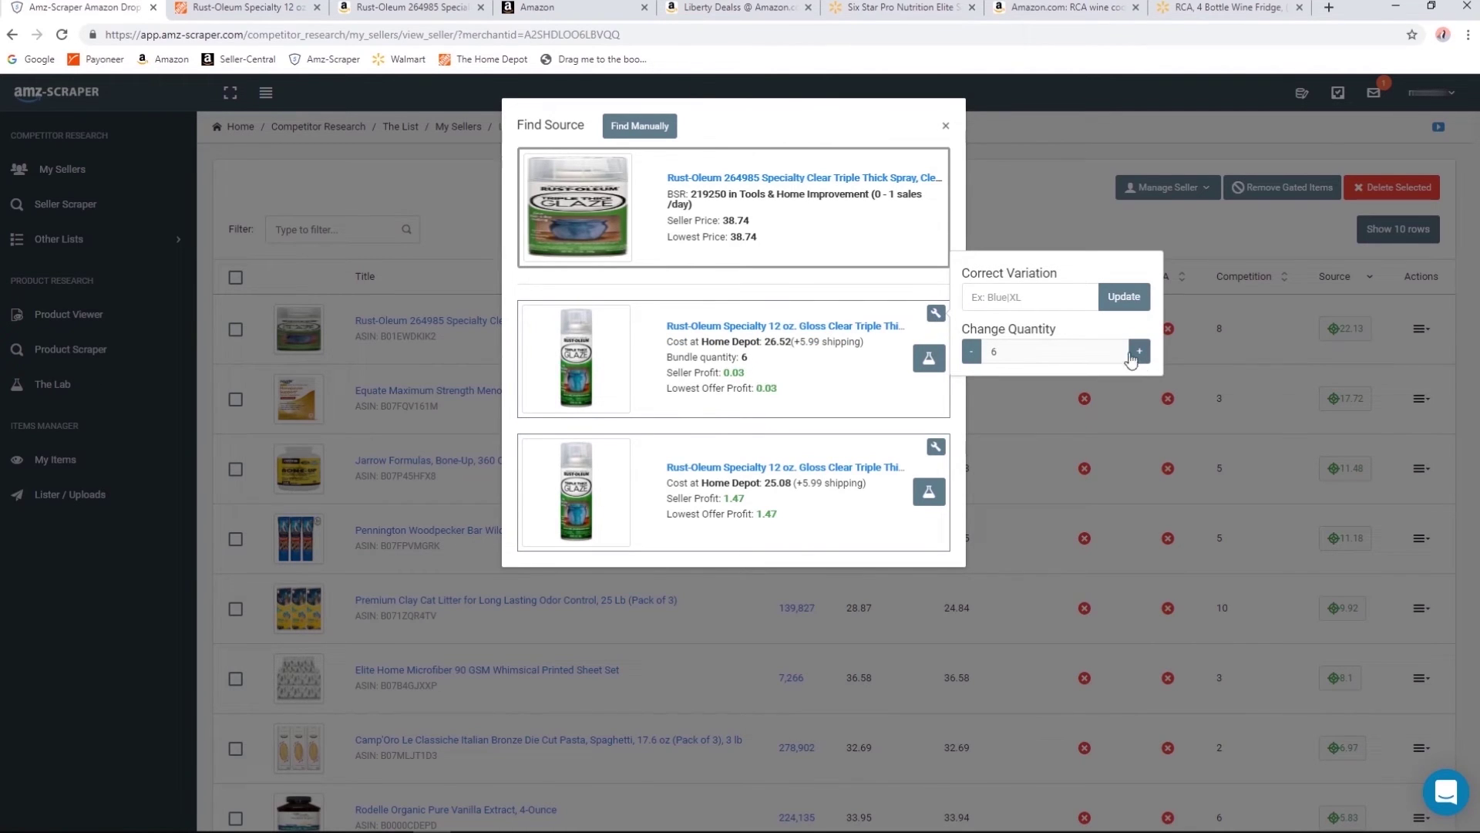
drag(777, 387, 734, 388)
Close the Rust-Oleum source matches and remove its row from the list.
click(1057, 415)
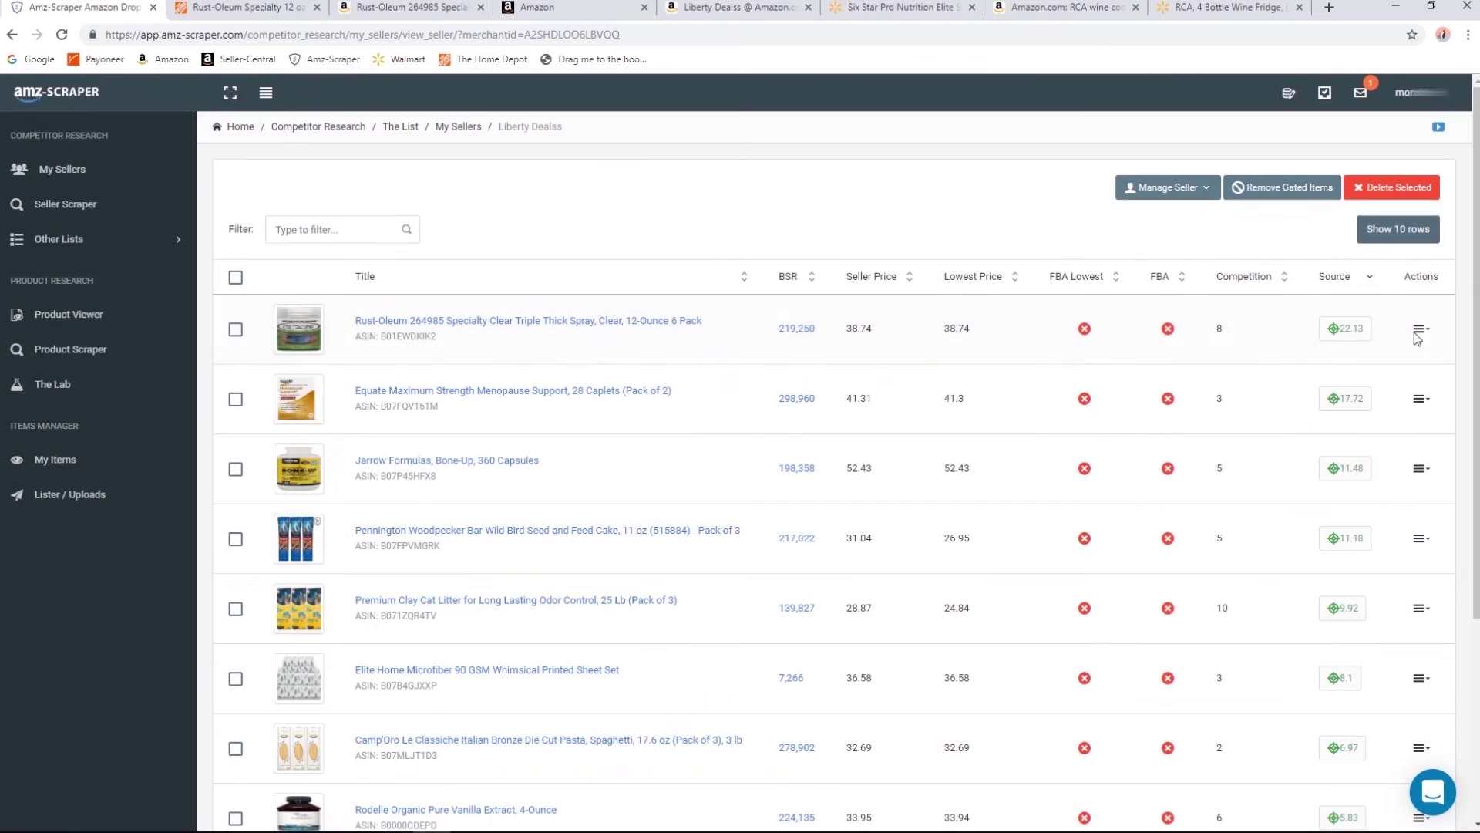
click(1421, 329)
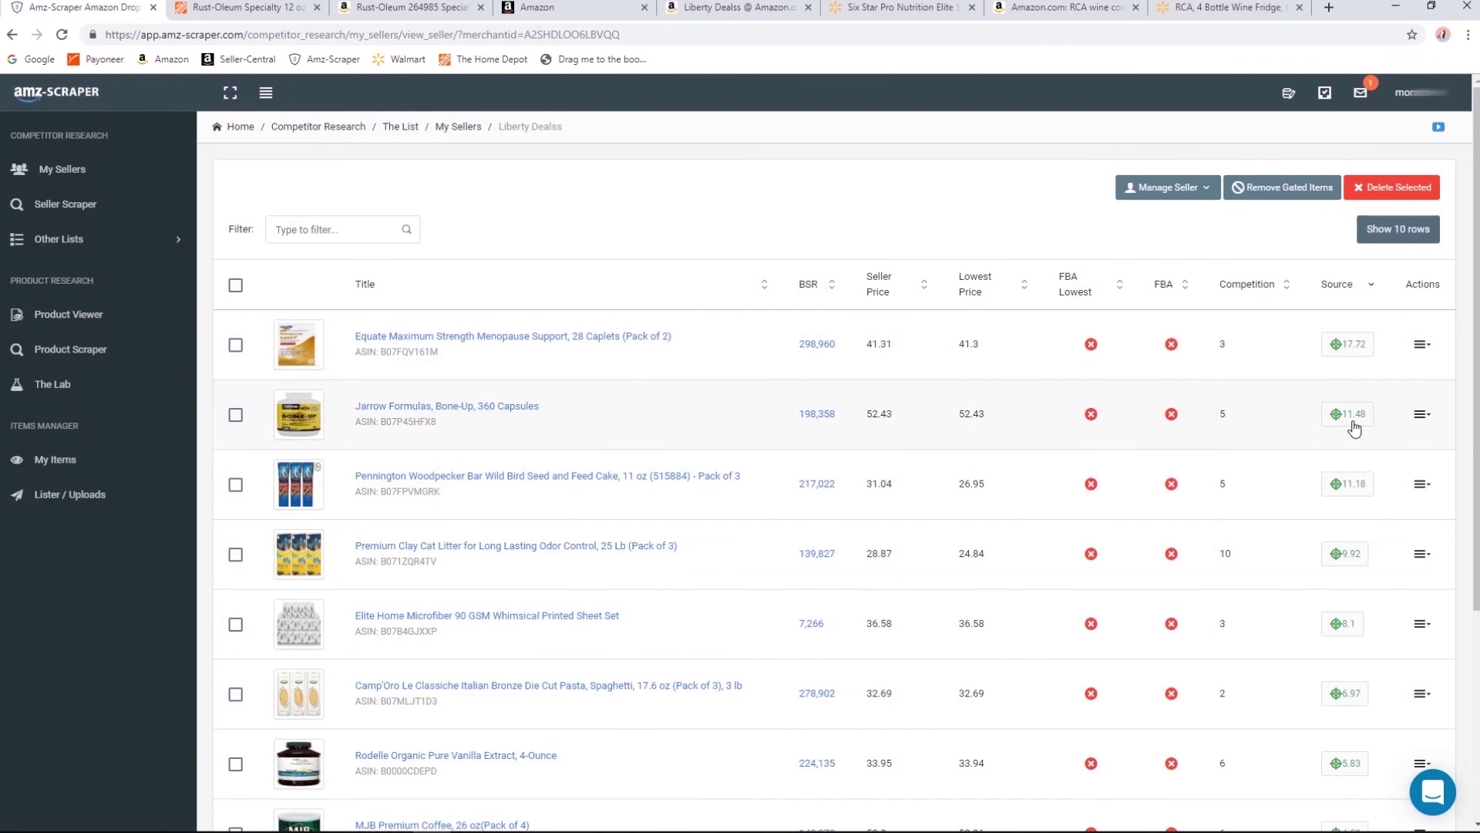
click(1349, 418)
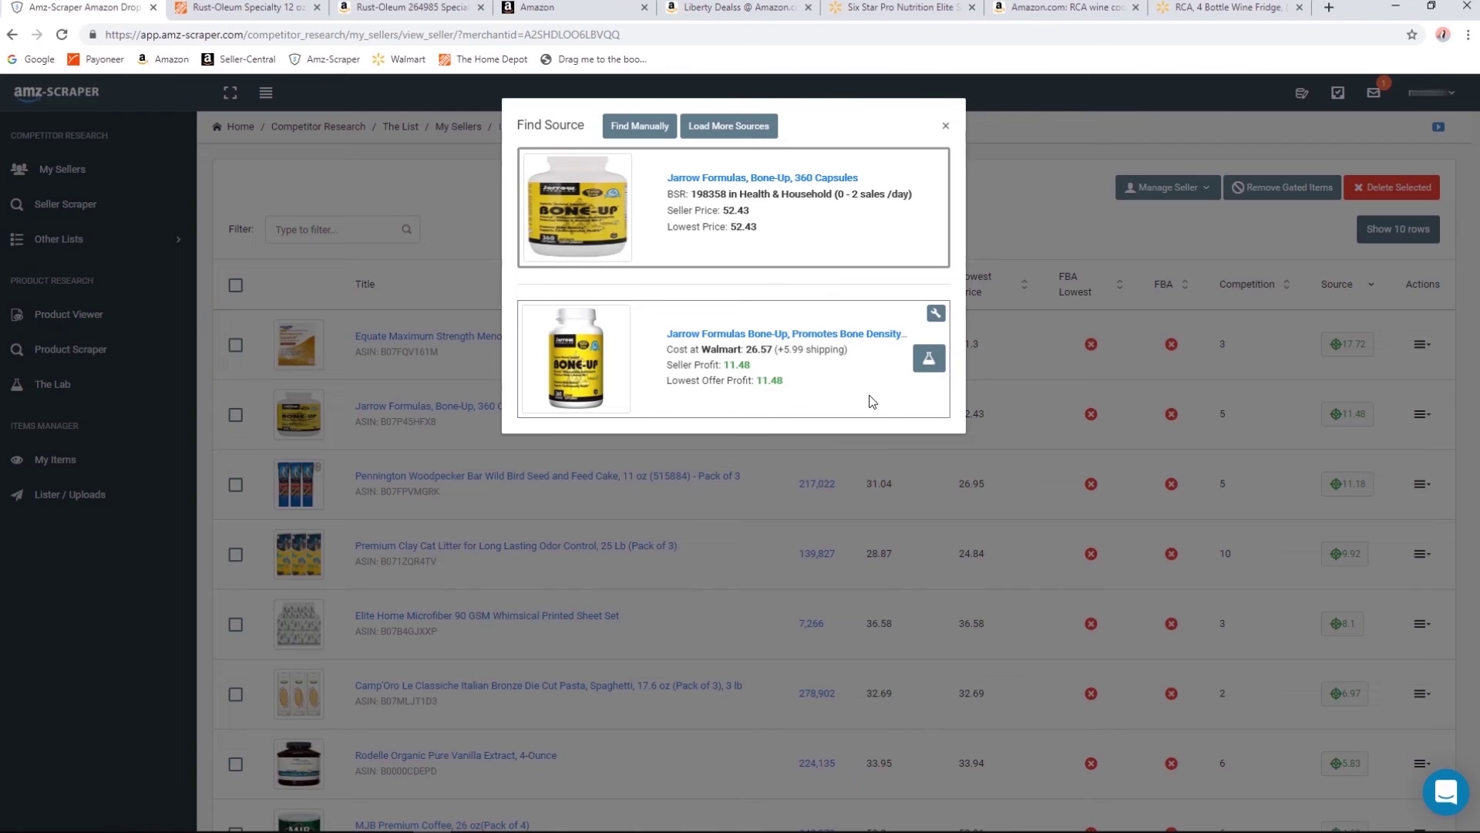
Review Jarrow Bone-Up's 52.43 price, sales estimate, BSR 198358 and 11.48 Walmart profit.
drag(754, 211, 749, 211)
drag(840, 196, 847, 197)
double_click(706, 193)
click(840, 194)
drag(757, 381, 784, 381)
double_click(741, 382)
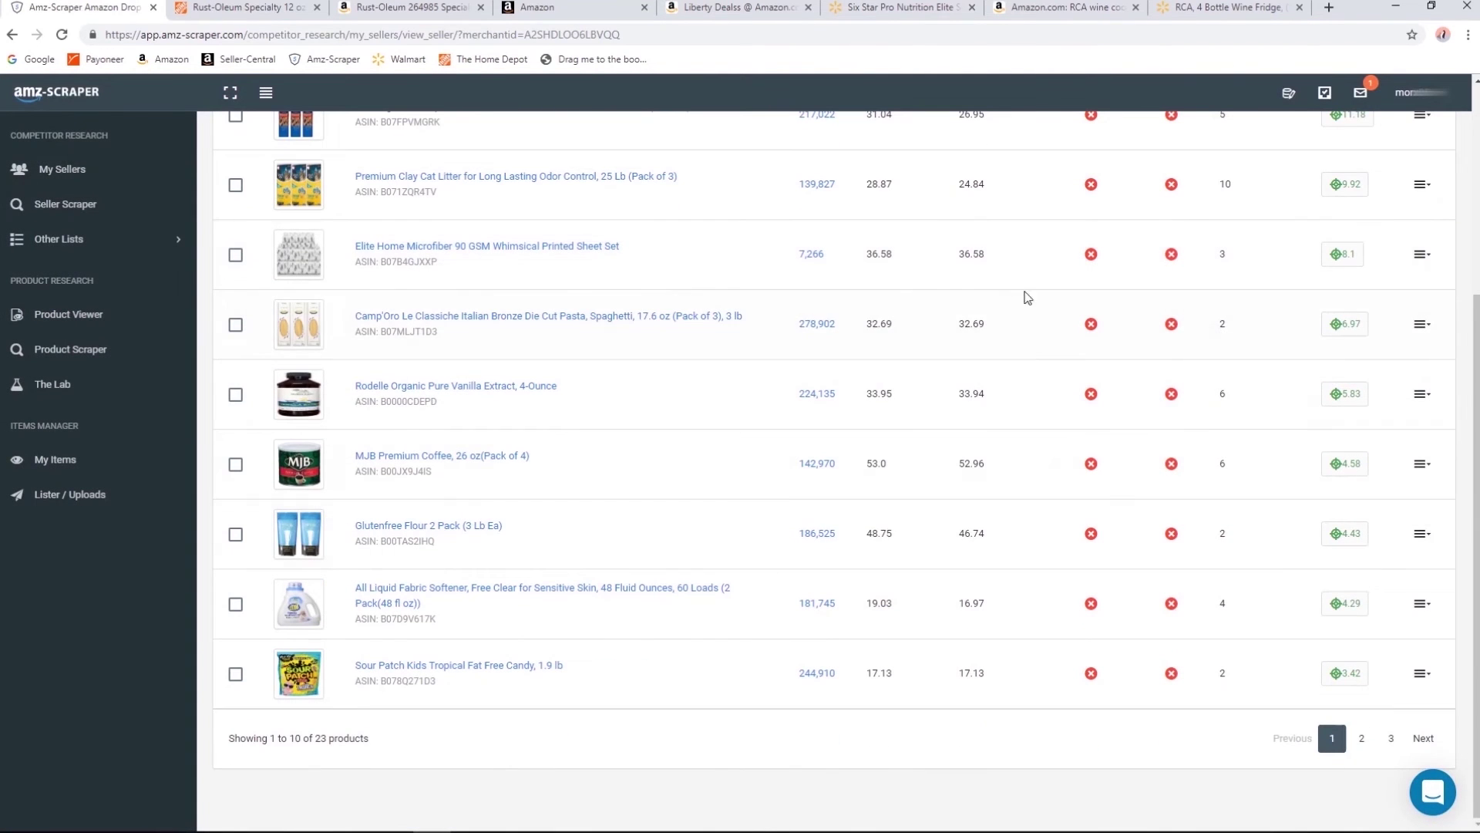
scroll(975, 495, up, 4)
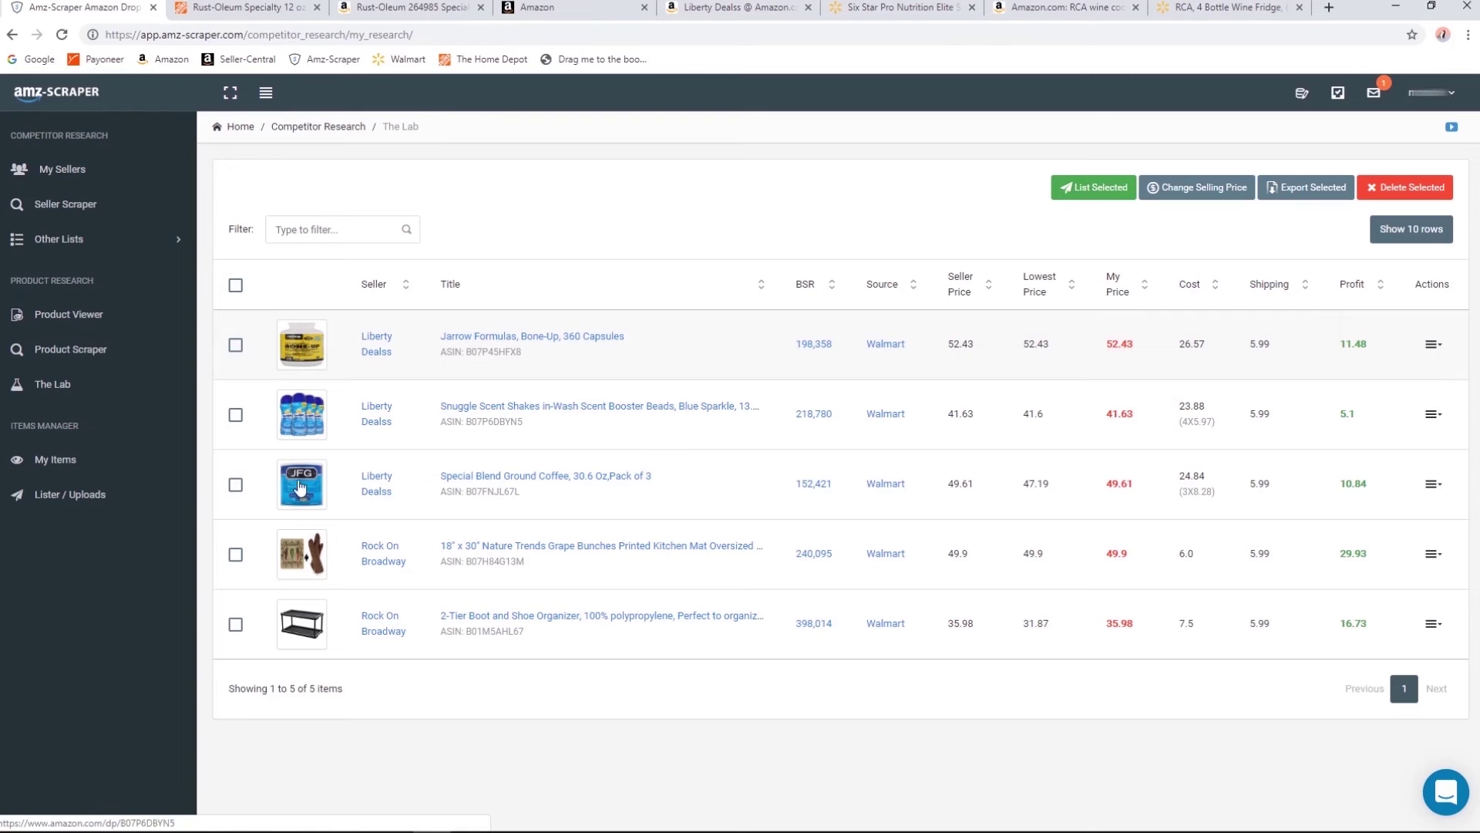
Reprice Bone-Up, Snuggle and Special Blend coffee to undercut the lowest offer (52.42, 41.59, 47.18).
click(235, 346)
click(235, 416)
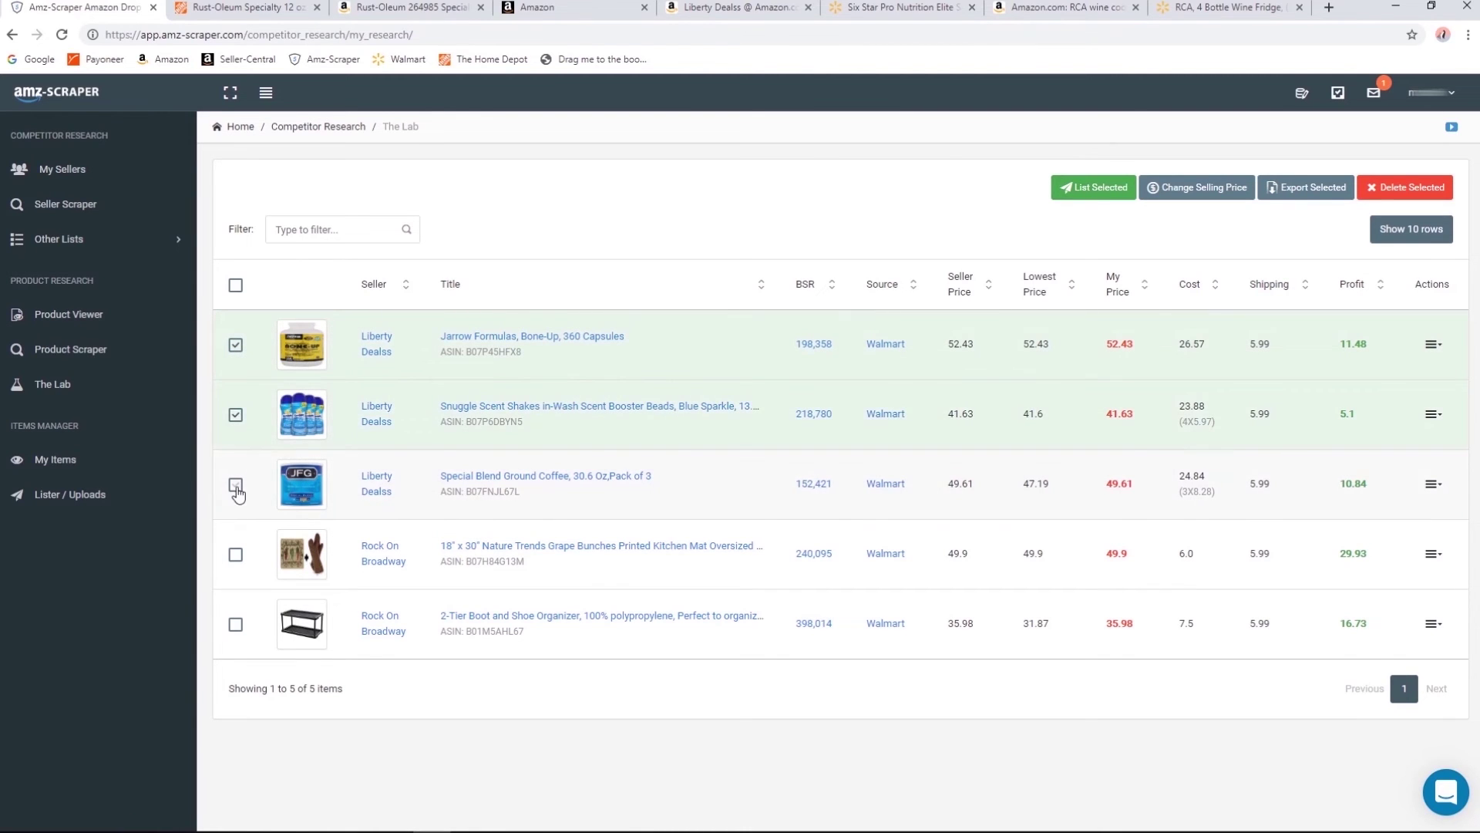
click(236, 485)
click(1195, 187)
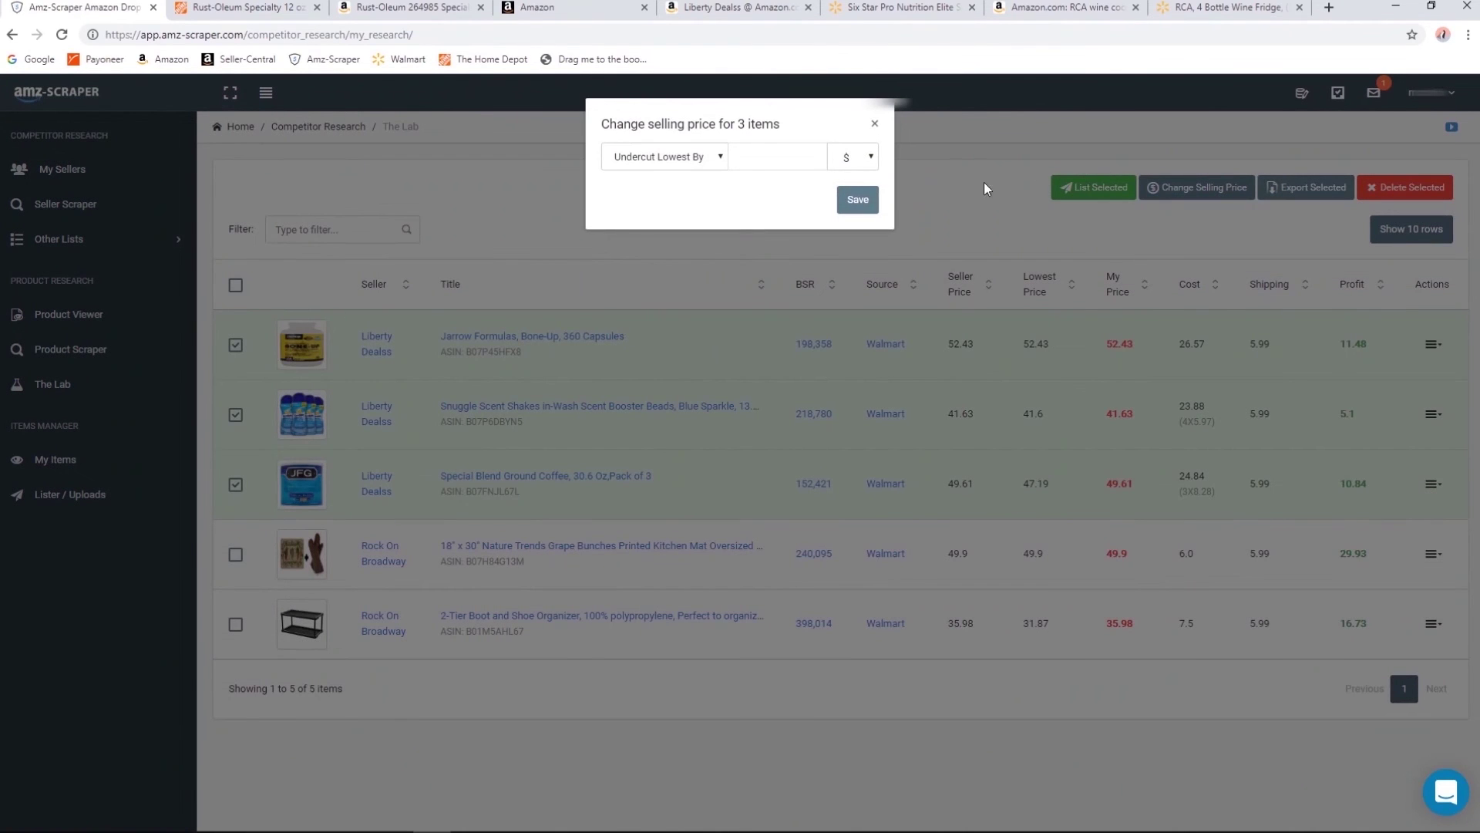
click(805, 155)
click(857, 199)
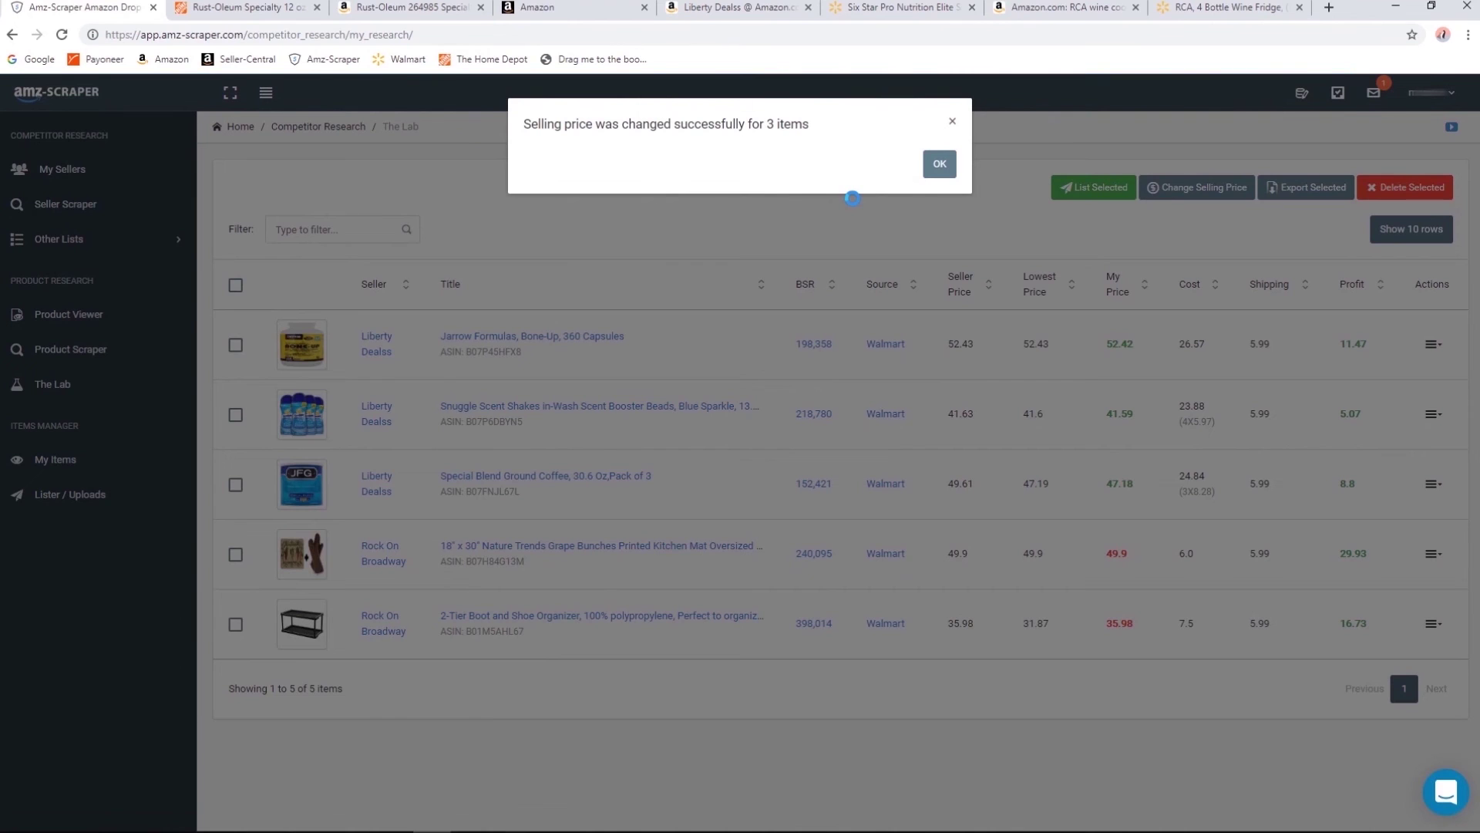
click(937, 162)
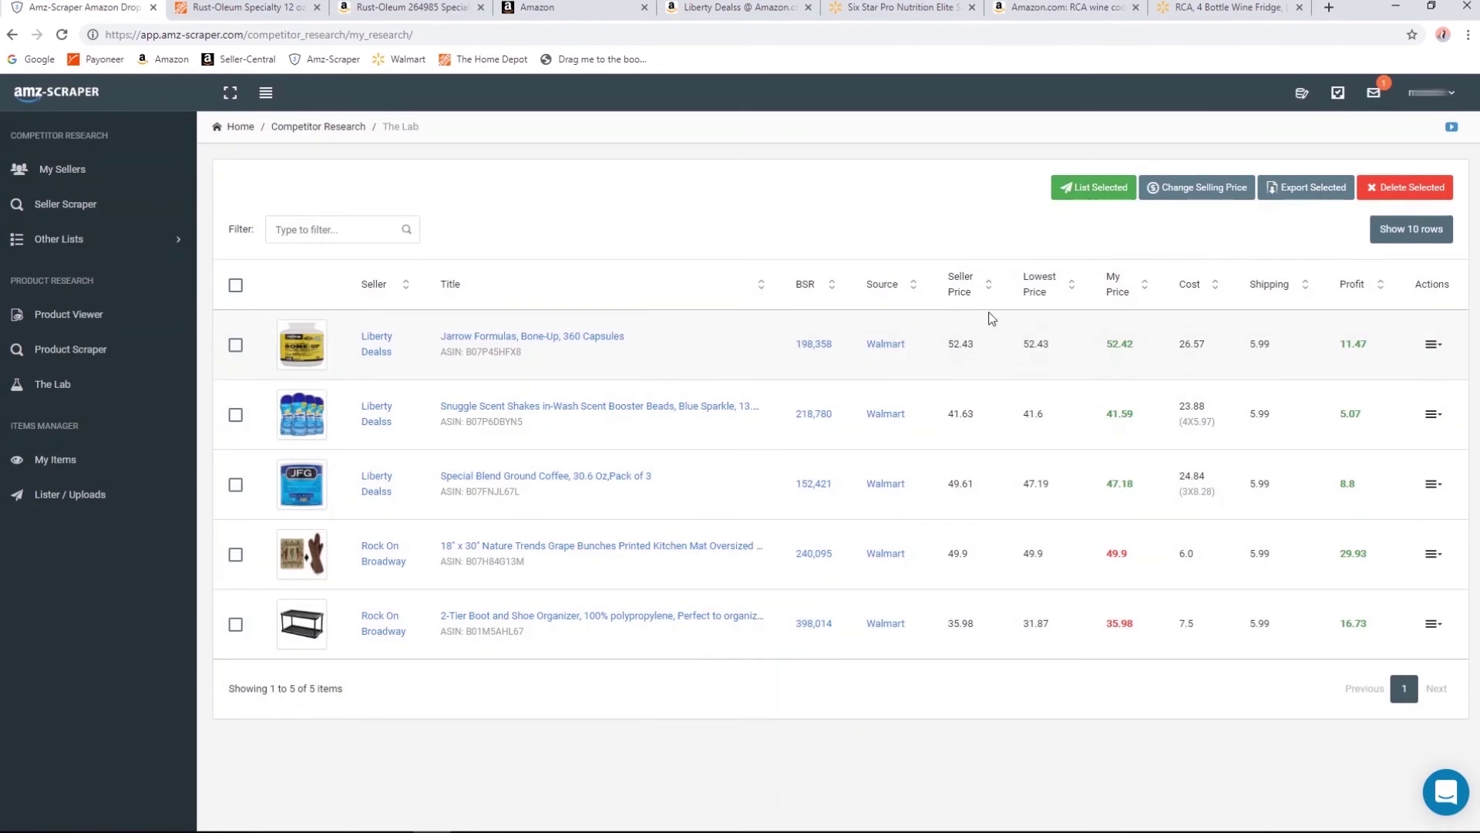
Check the repriced rows, including 47.18, and reselect Bone-Up and Snuggle.
click(1454, 129)
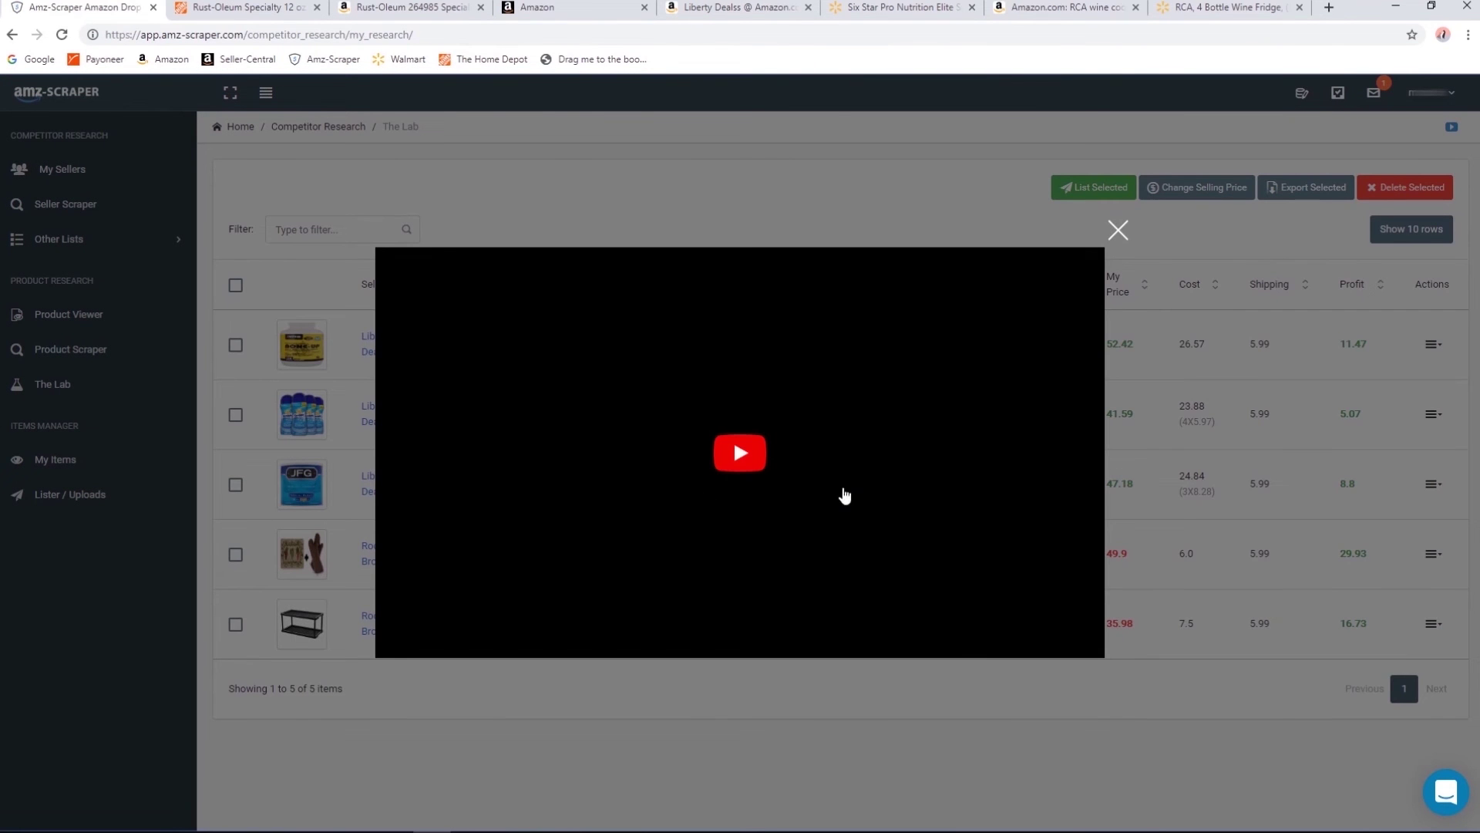
click(1118, 230)
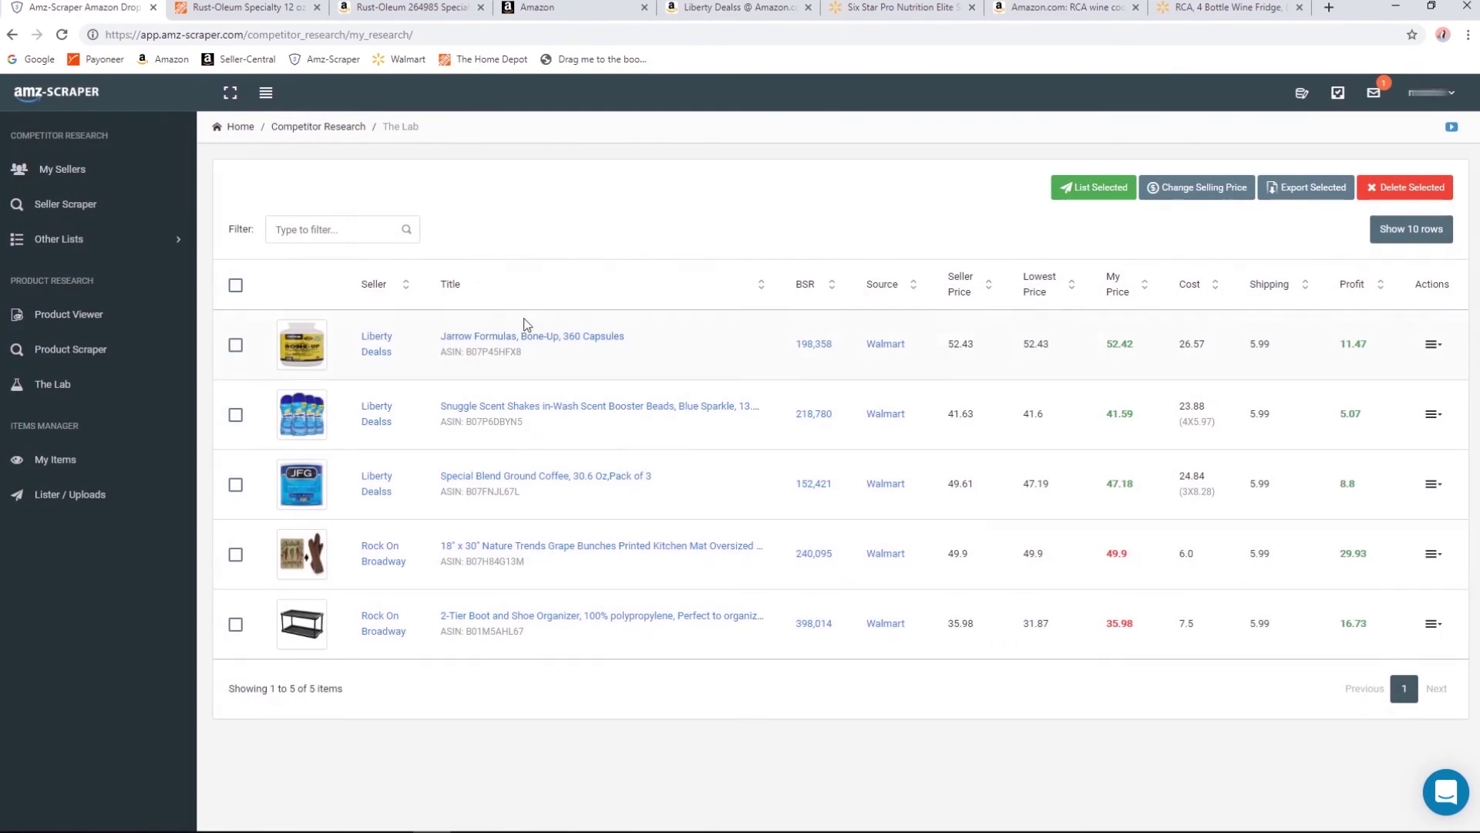
double_click(1118, 487)
drag(1361, 491, 1348, 370)
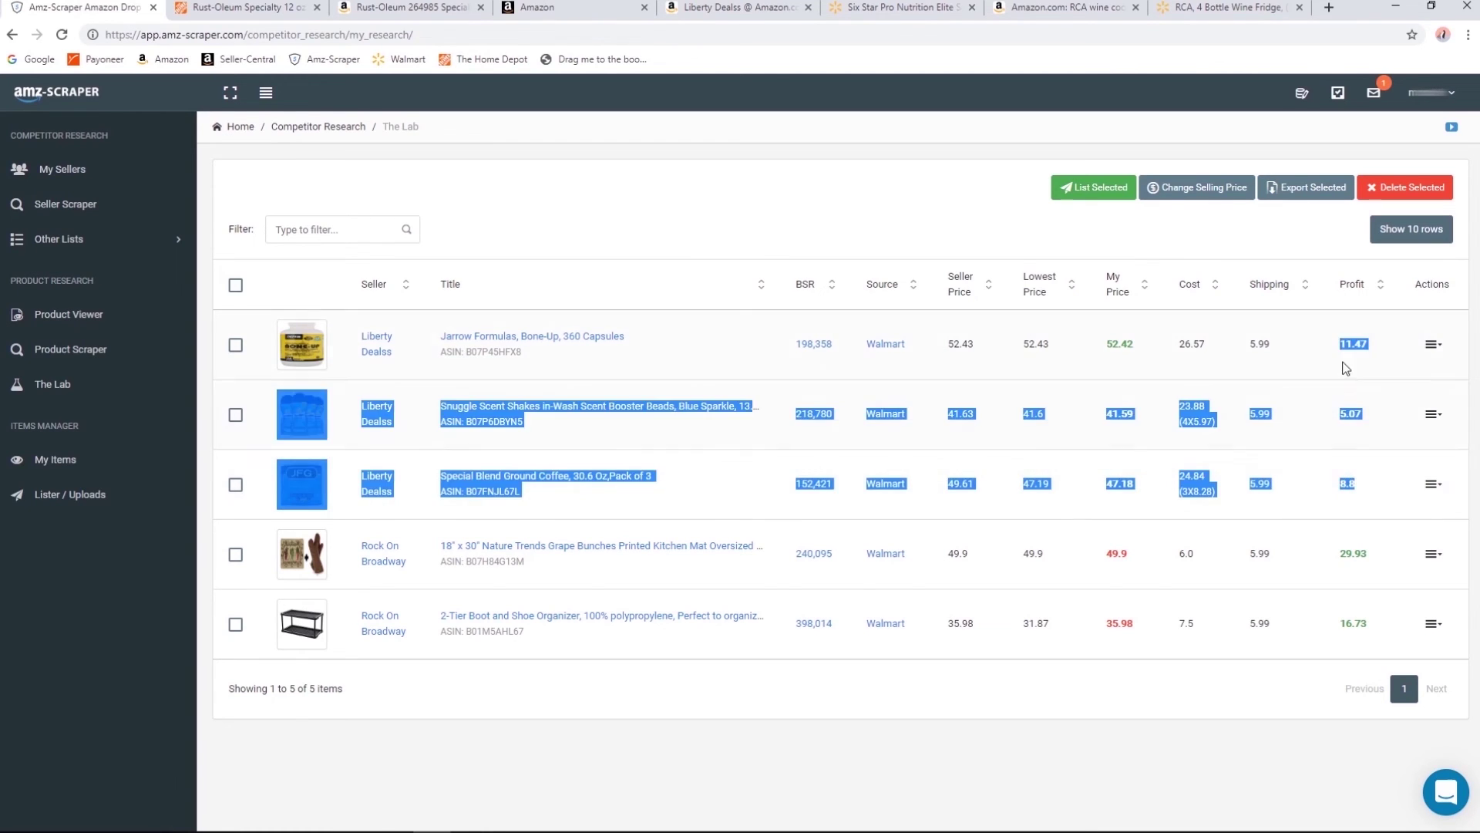
click(1353, 466)
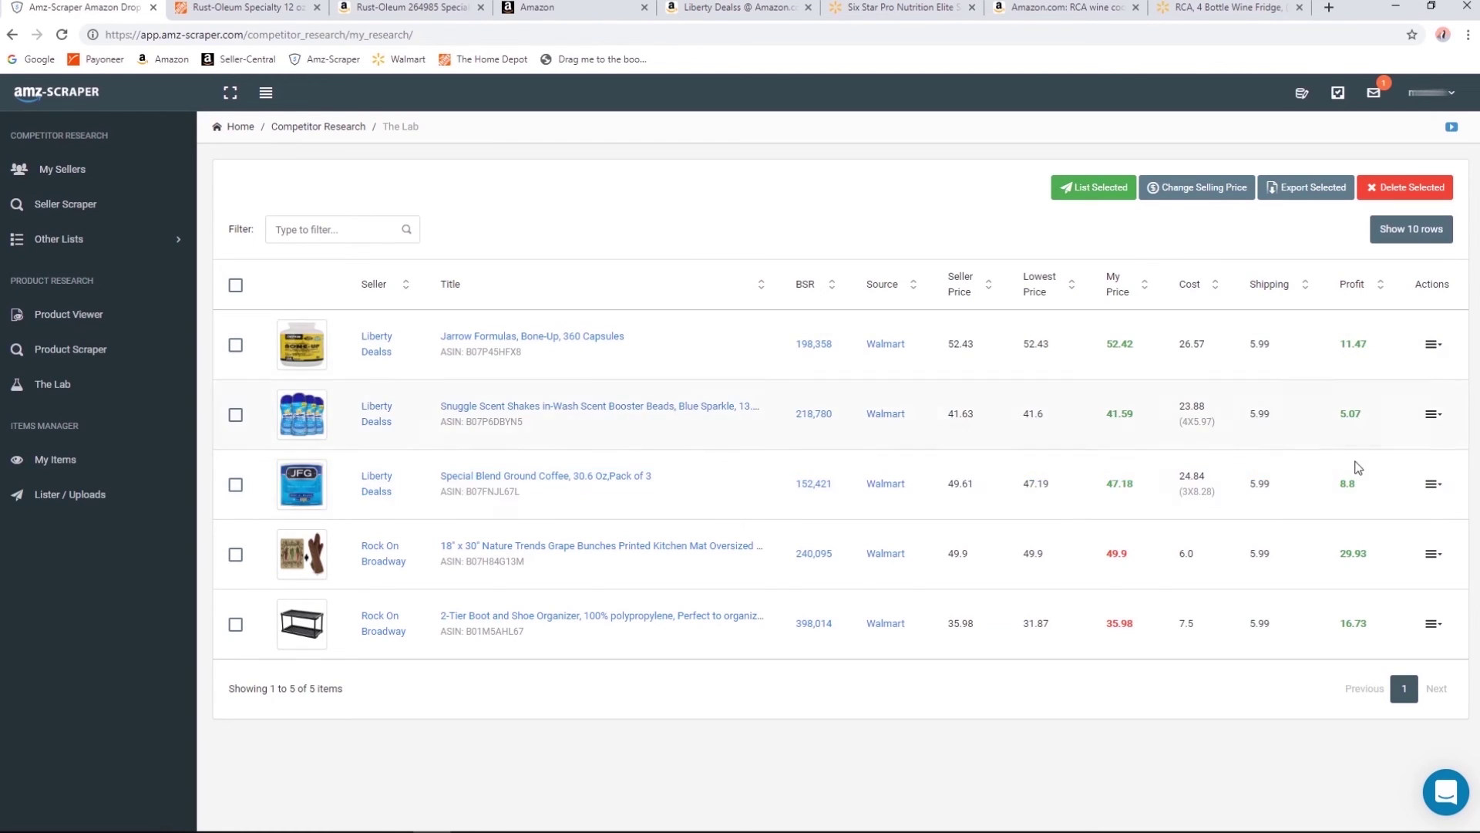
click(236, 345)
click(235, 415)
List the three selected items with Beat Lowest - Min Profit repricing and a $2 minimum.
click(236, 486)
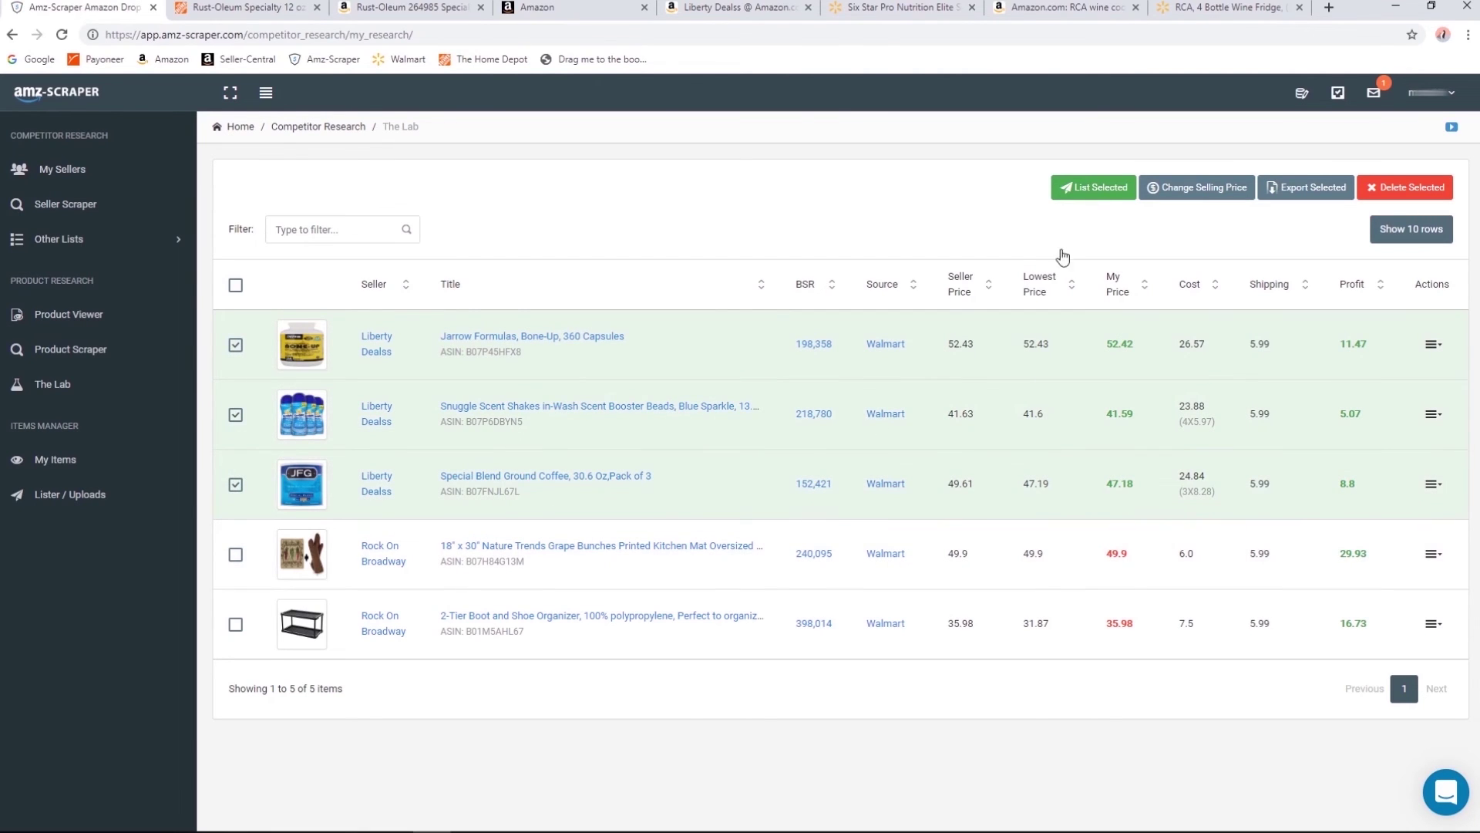
click(1080, 191)
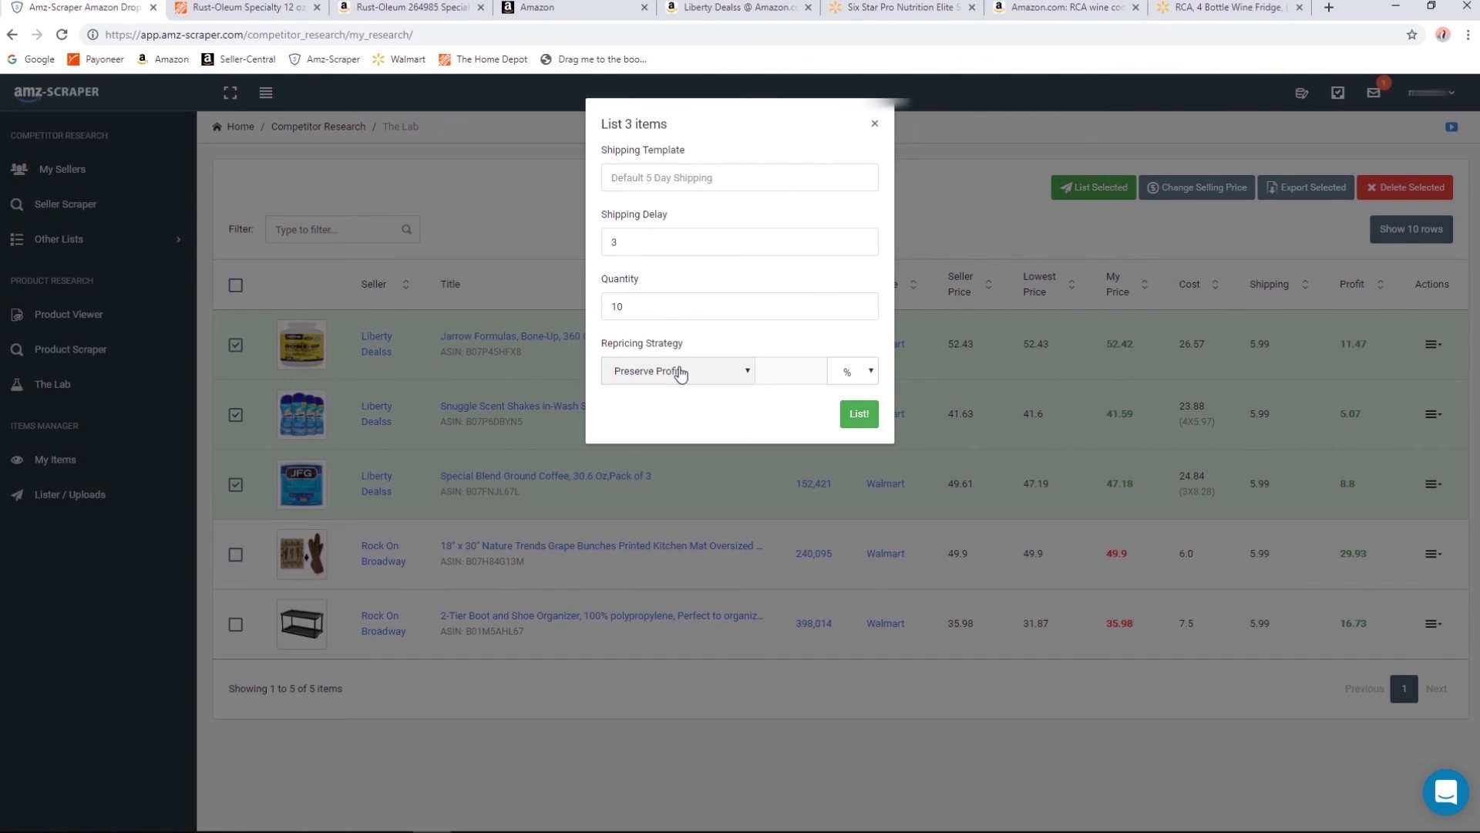
click(680, 373)
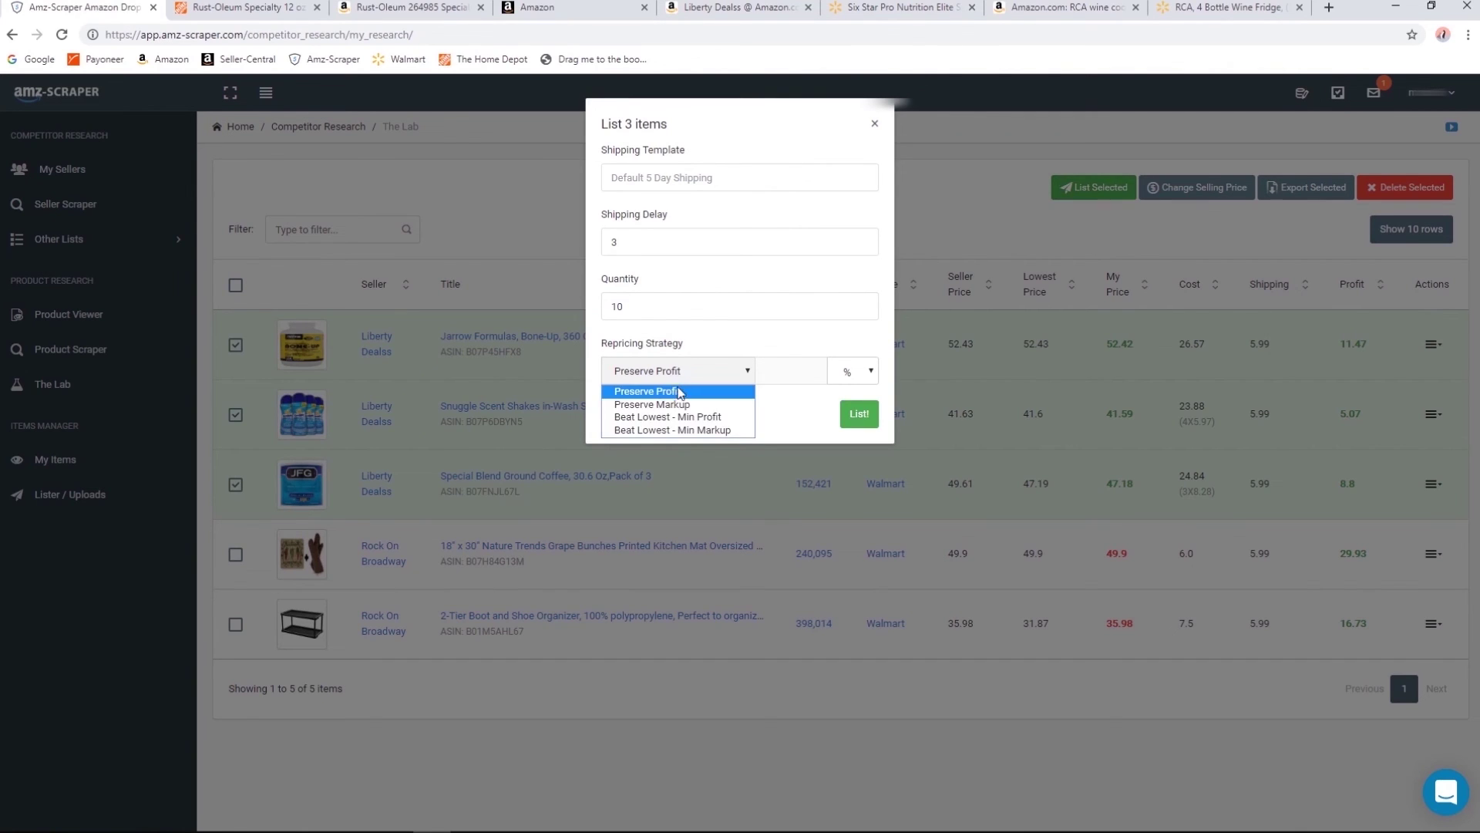
click(663, 416)
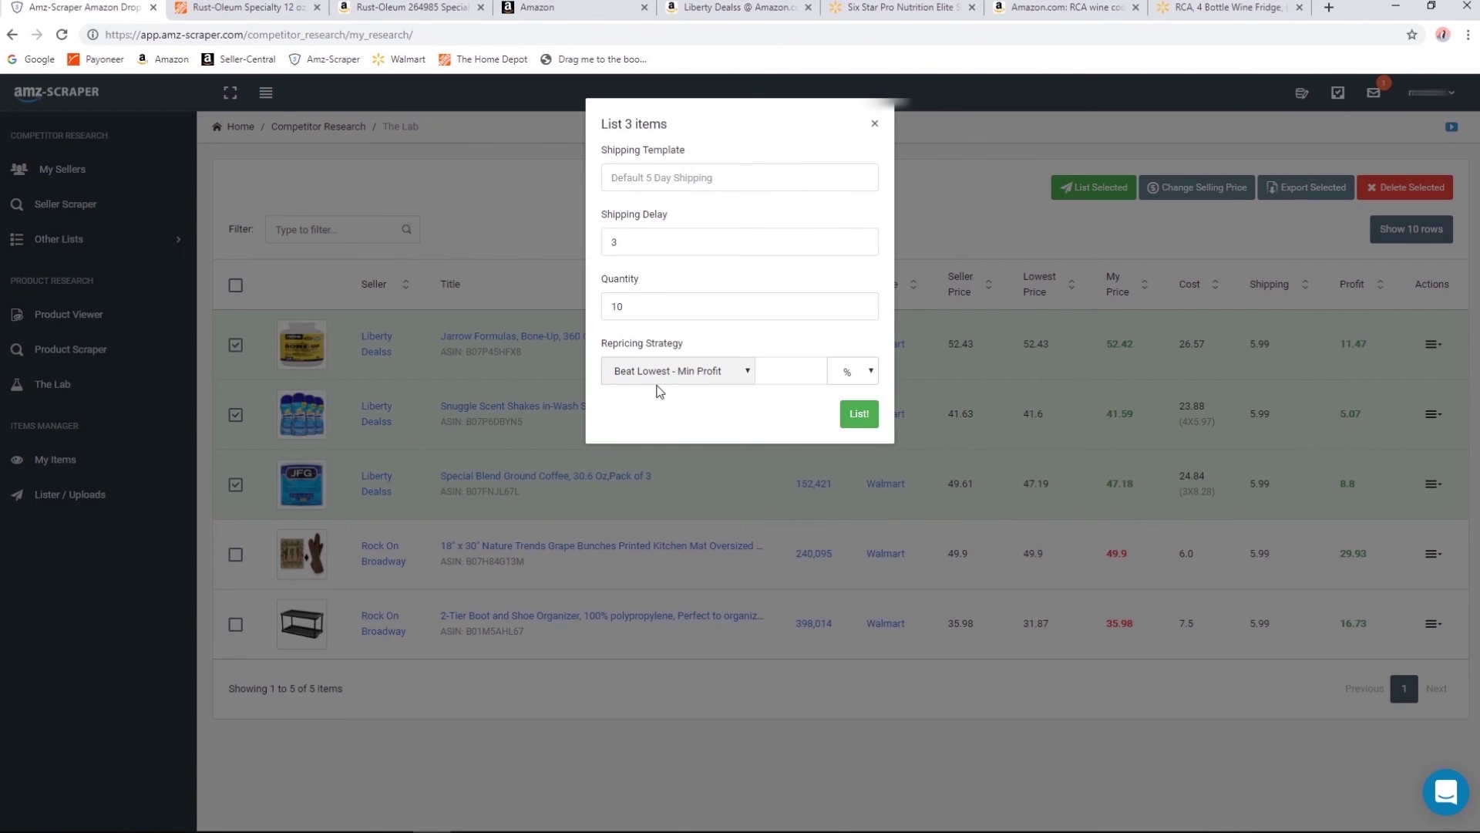
click(787, 372)
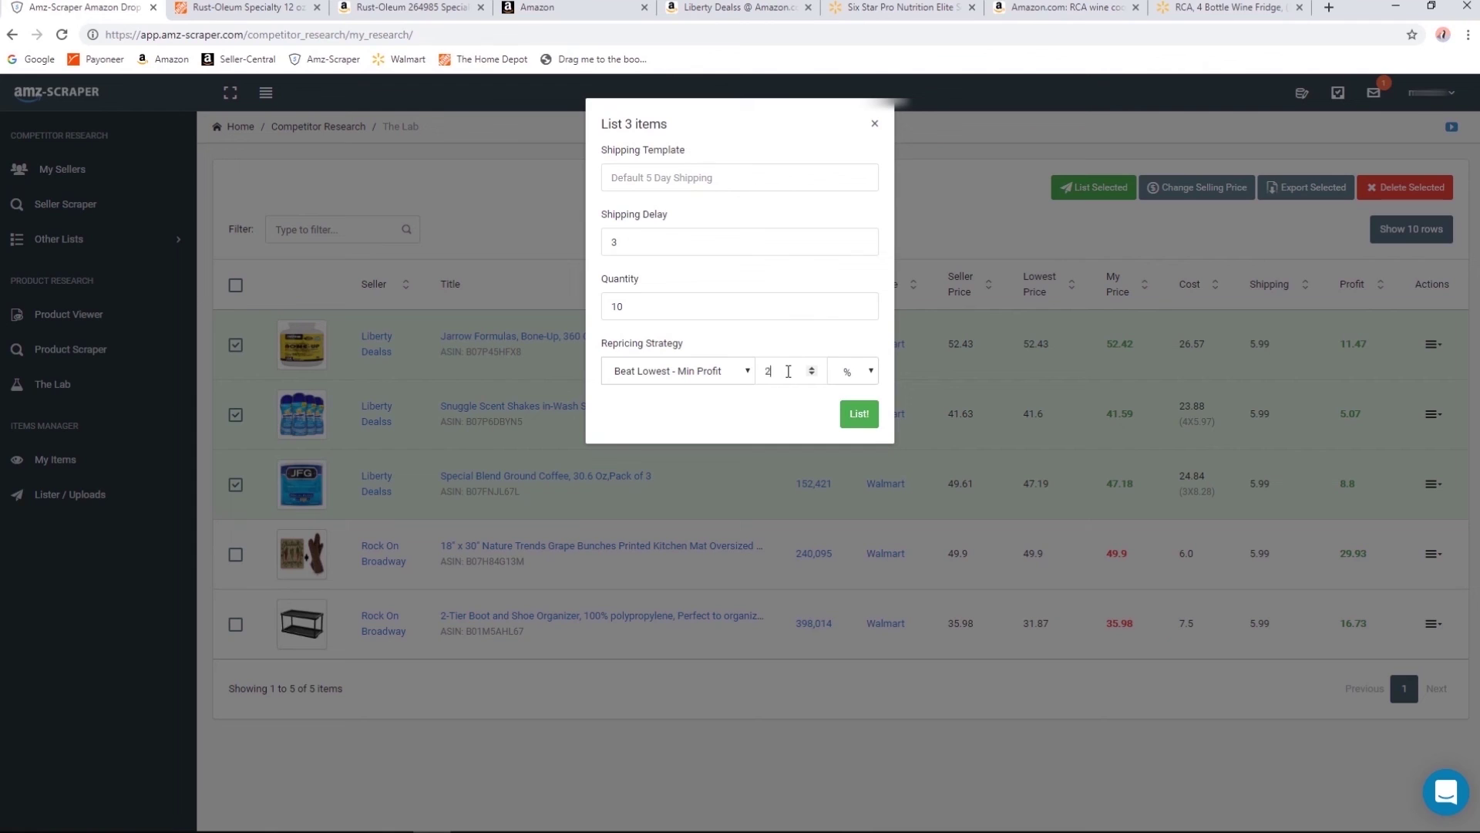
click(848, 371)
click(852, 396)
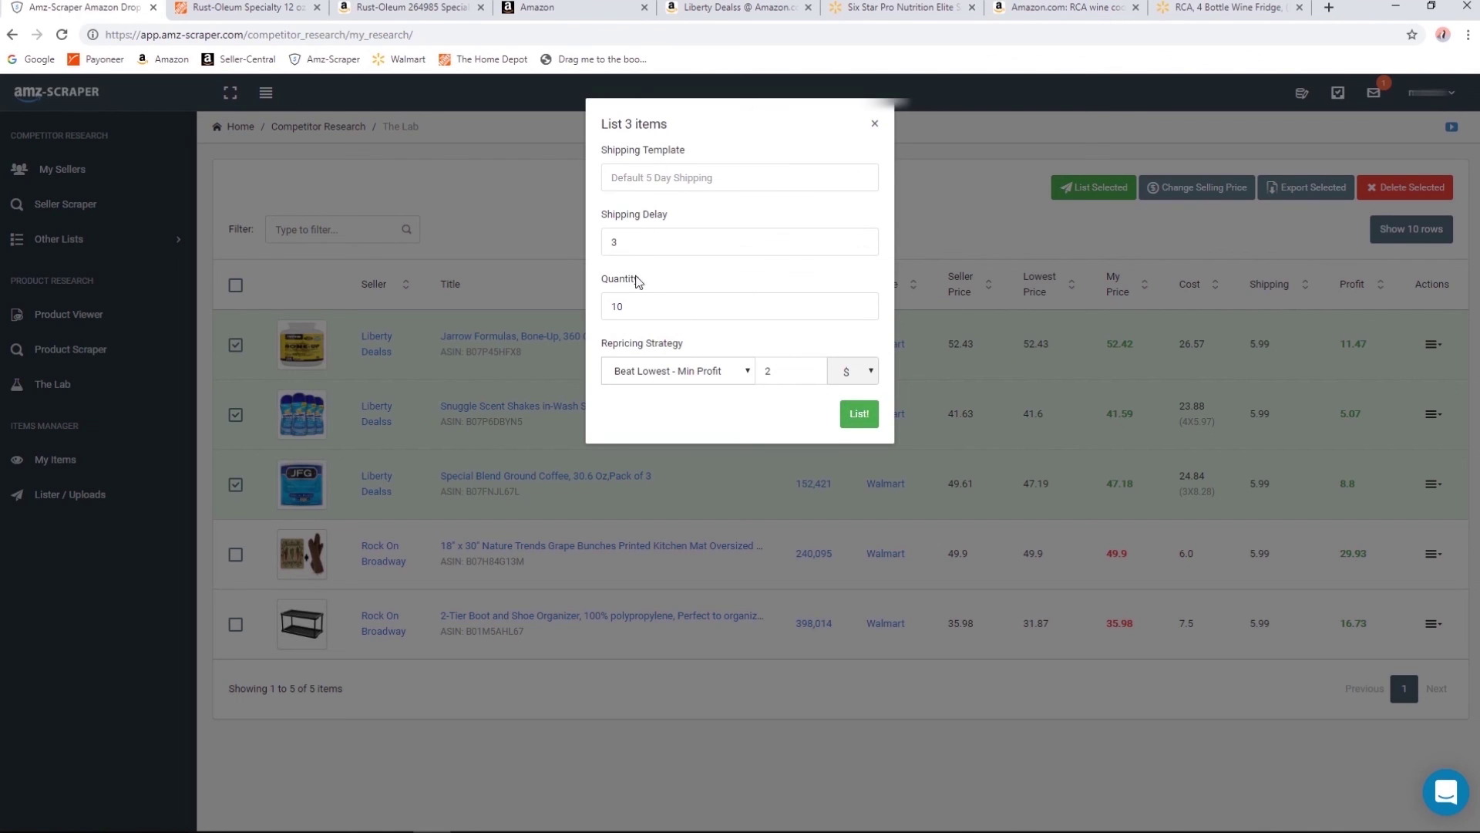
click(856, 414)
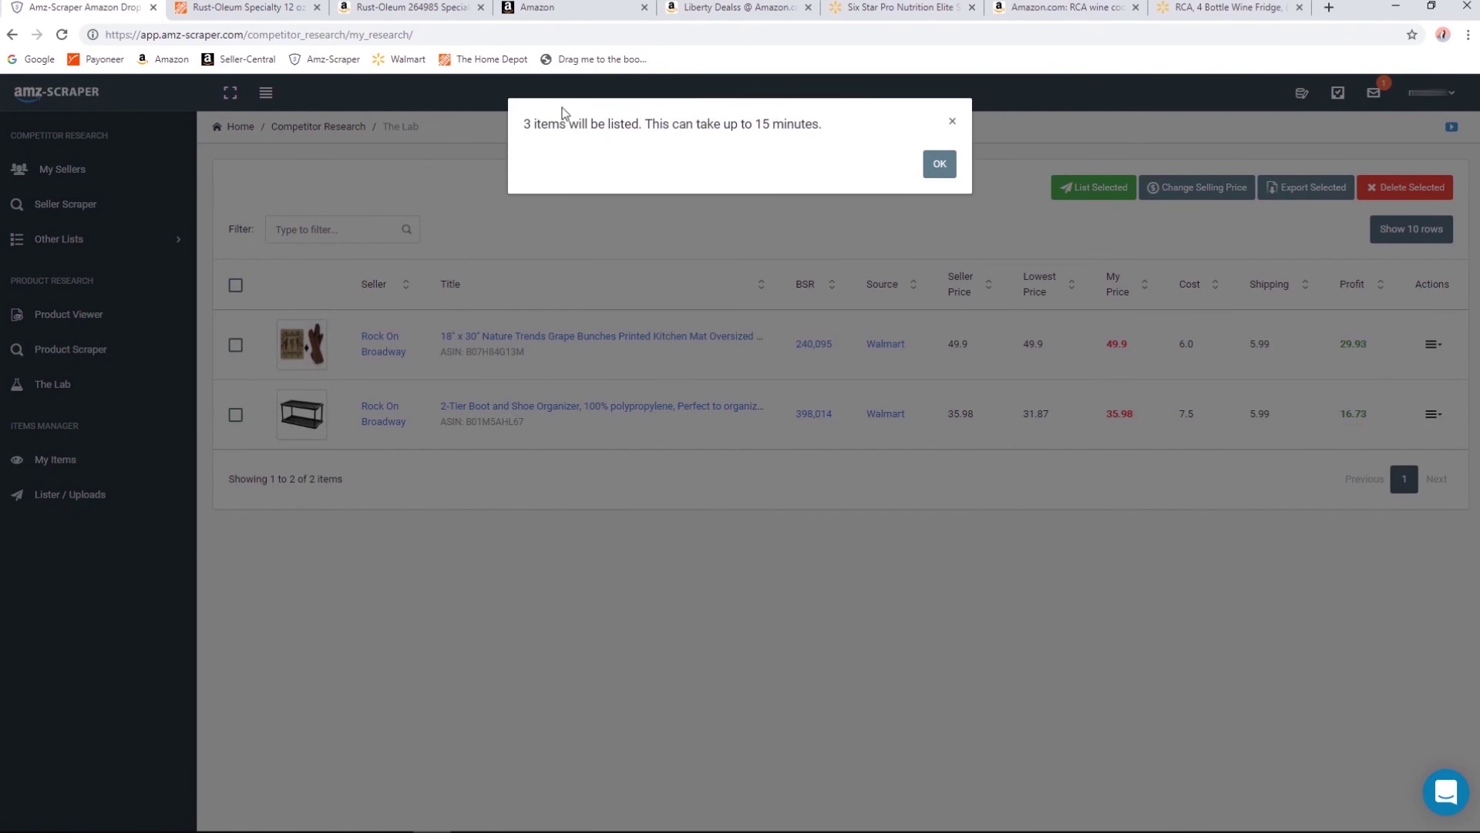
Dismiss the 15-minute listing notice and go to My Items.
drag(679, 129, 853, 127)
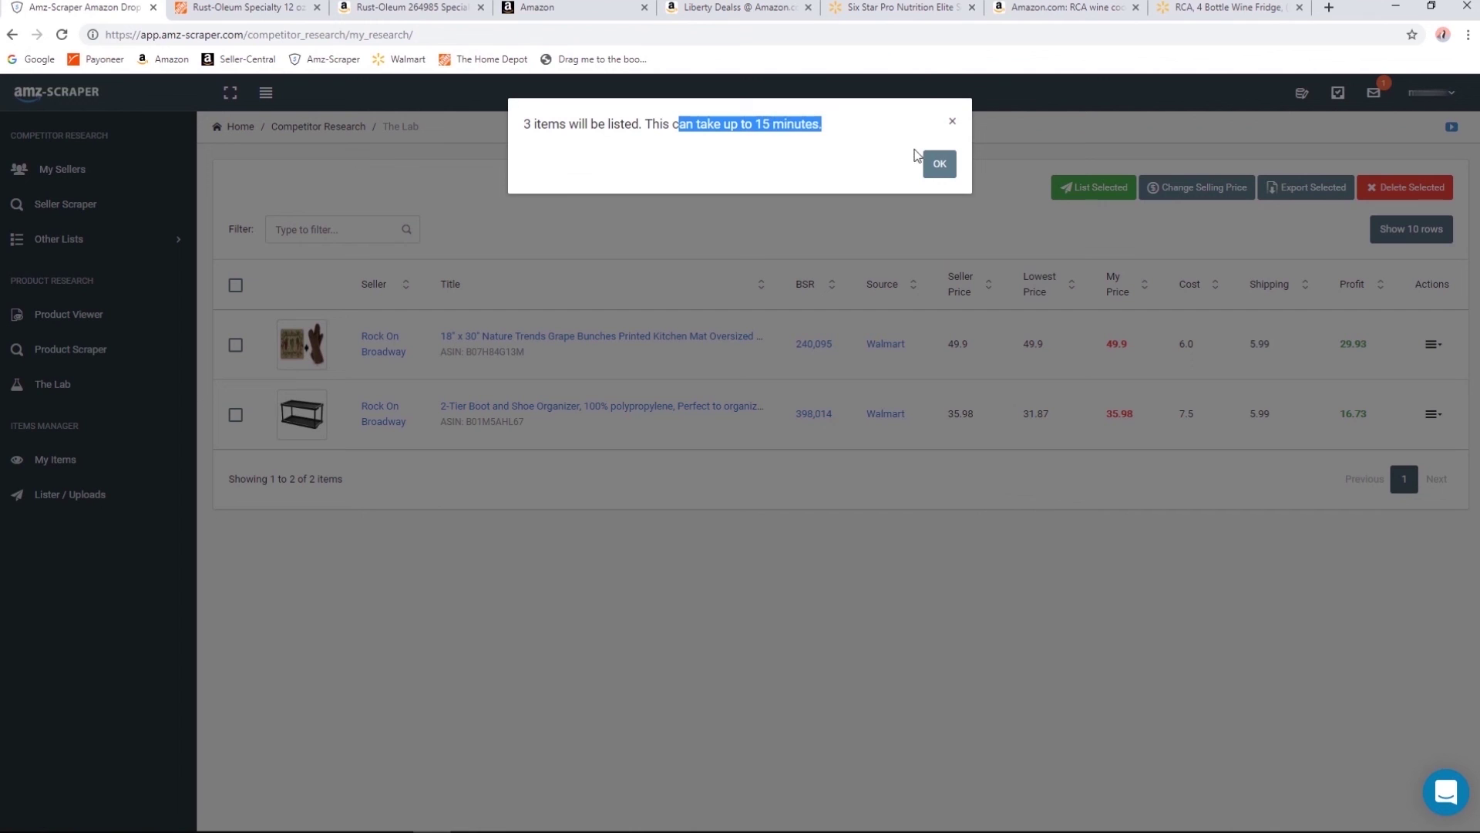
click(941, 165)
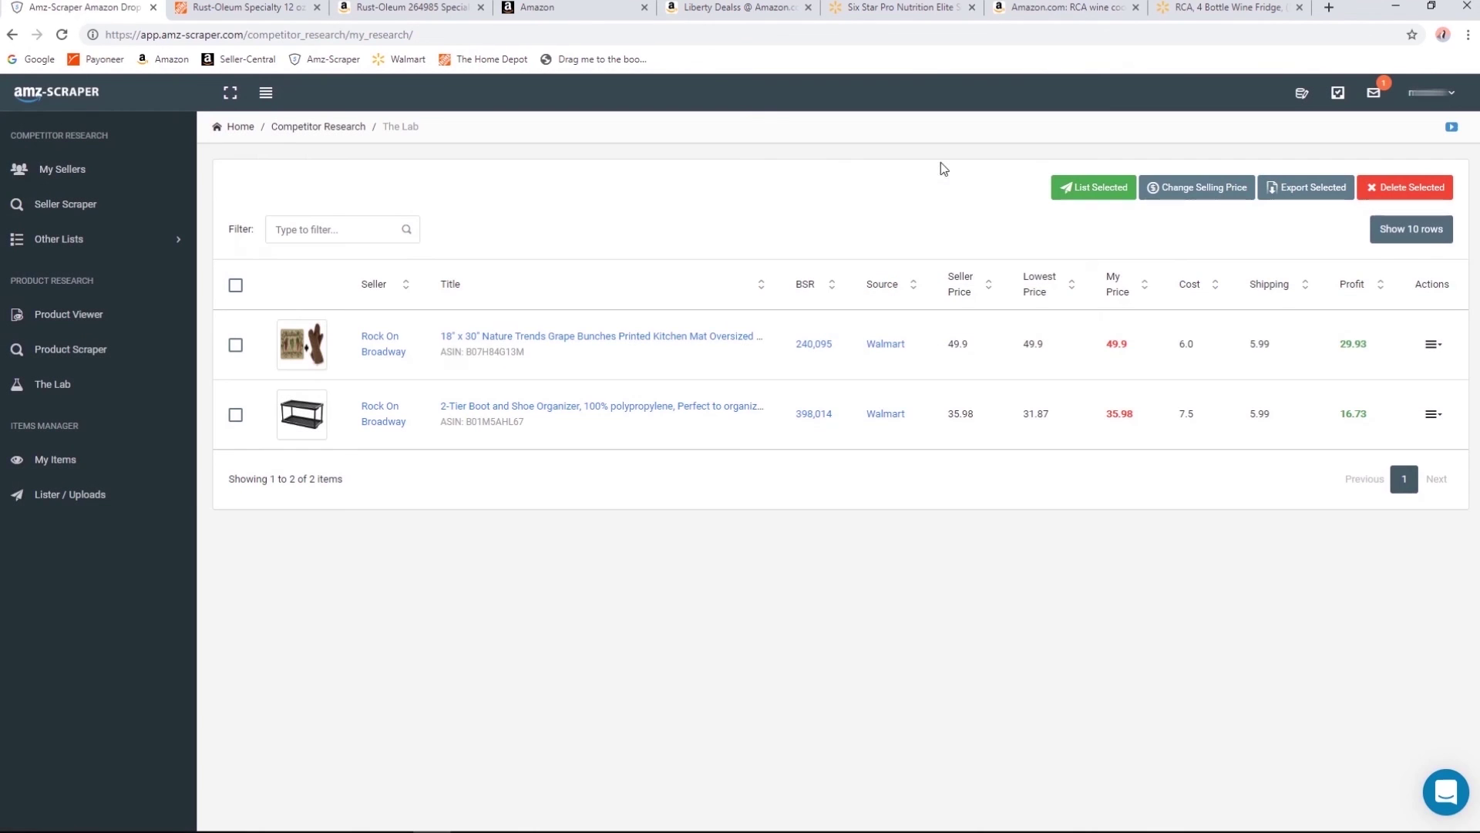
click(75, 463)
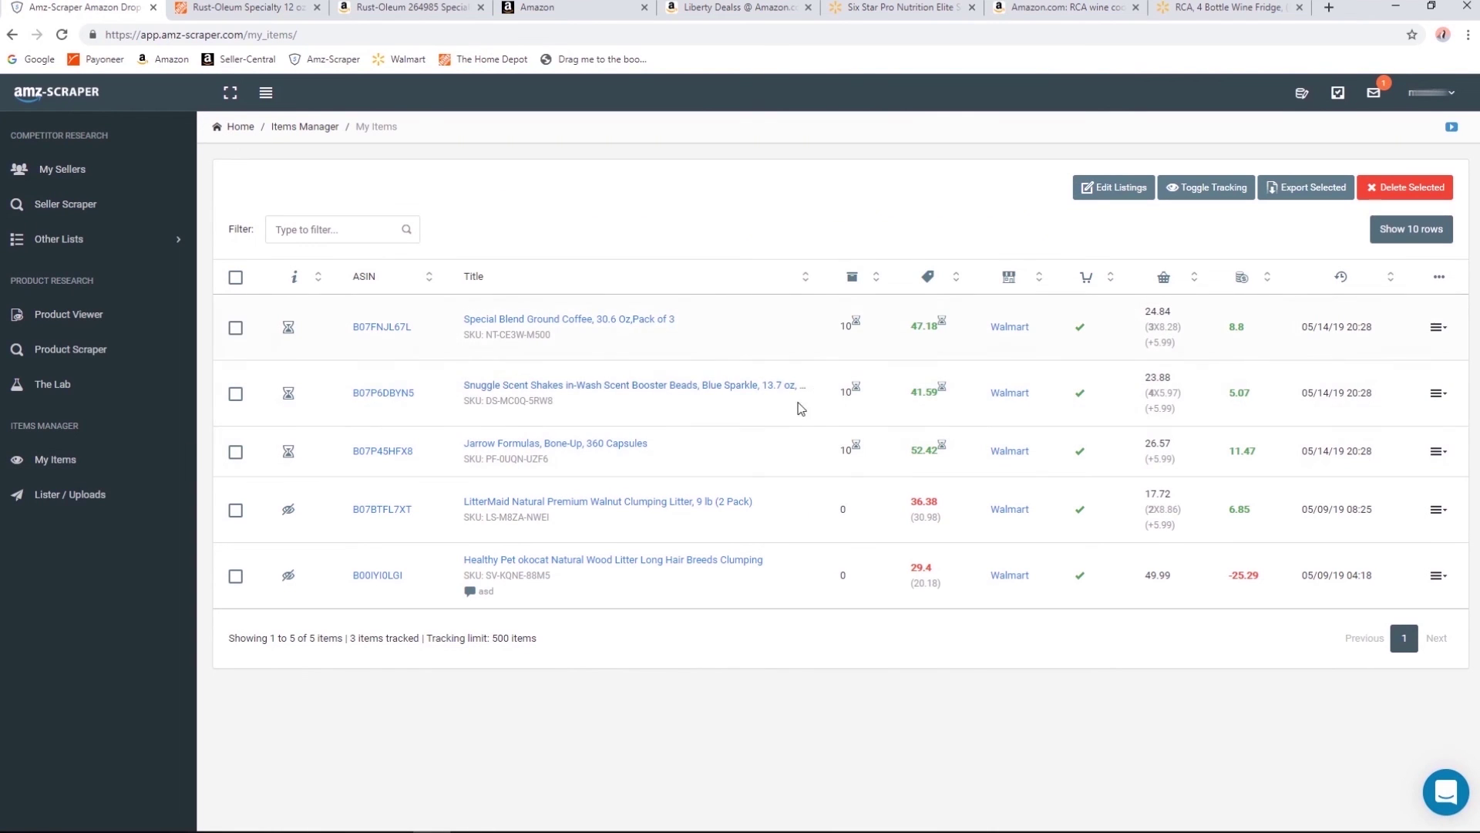